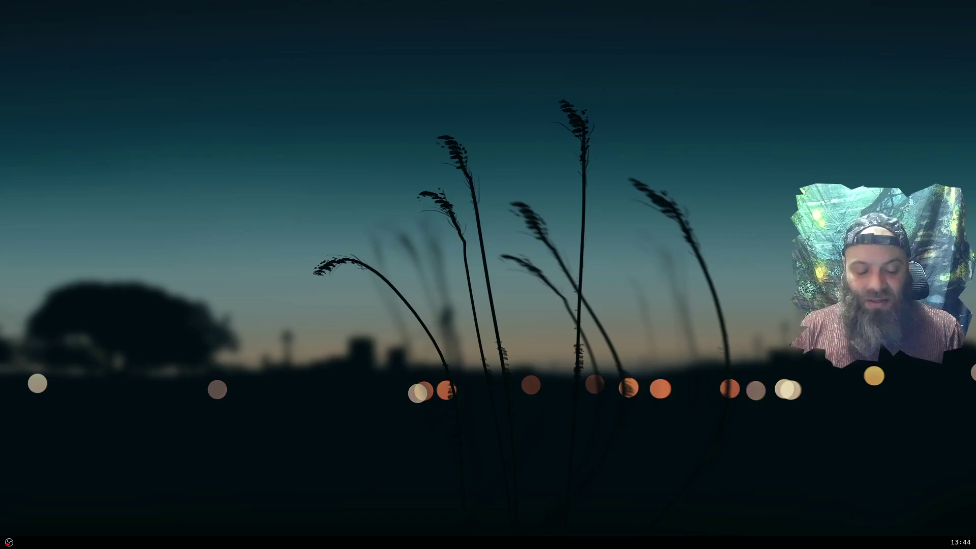
Step: Open a terminal tiled to the right half of the desktop and a file manager tiled to the left half
{"action": "key", "text": "super+Return"}
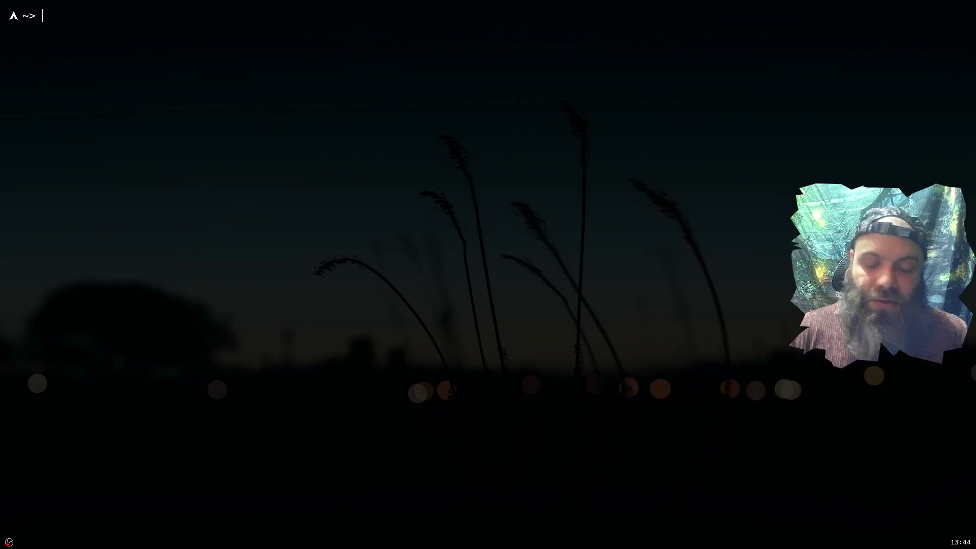
{"action": "key", "text": "super+Left"}
{"action": "key", "text": "super+Right"}
{"action": "key", "text": "super+Down"}
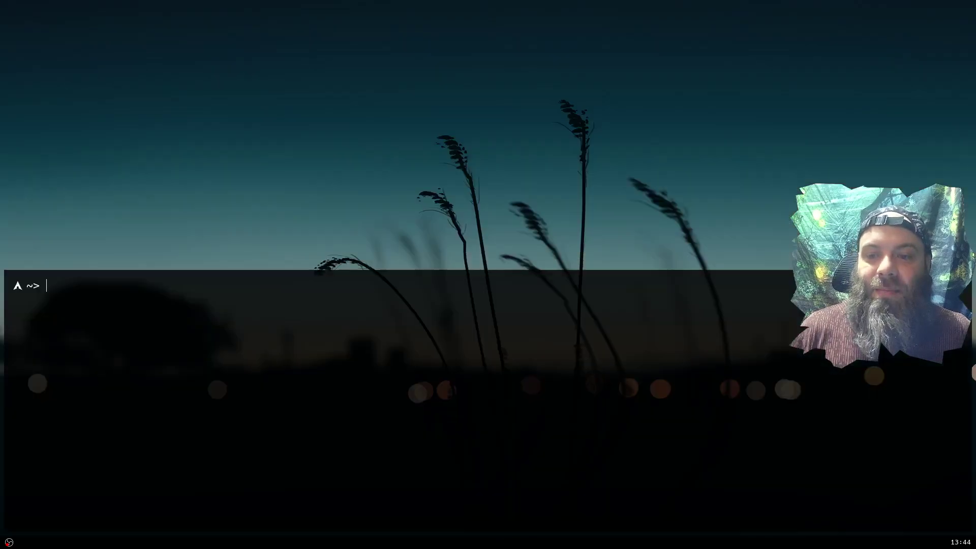
{"action": "key", "text": "super+Left"}
{"action": "key", "text": "super+Right"}
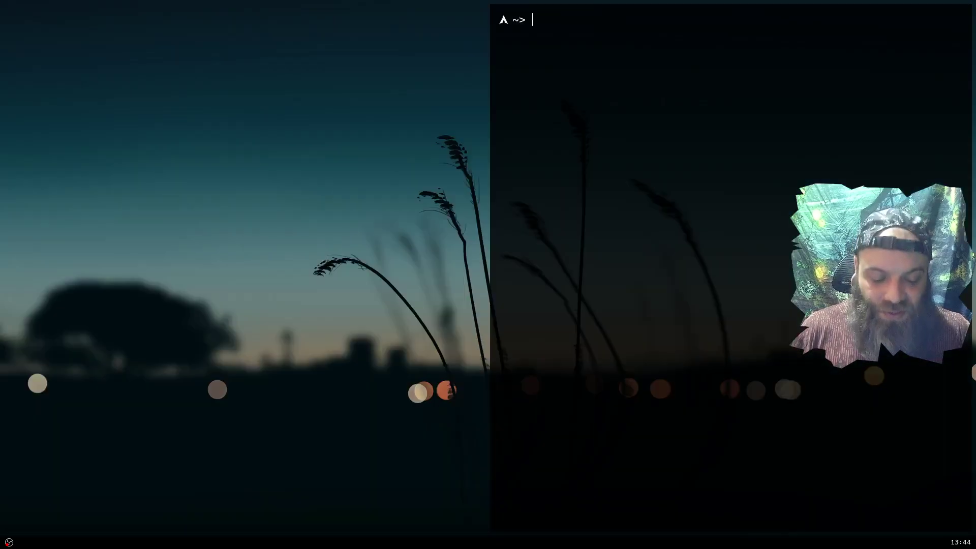
{"action": "key", "text": "super+e"}
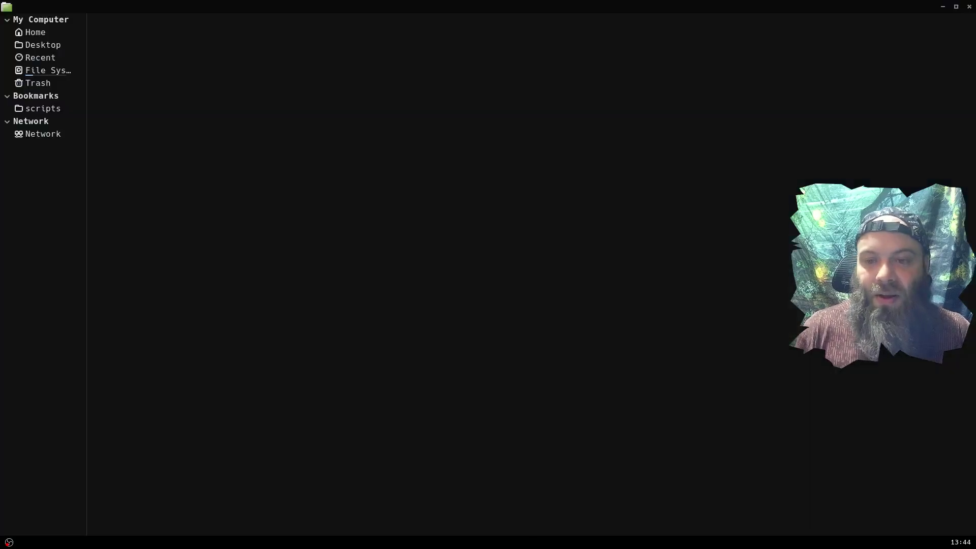
{"action": "key", "text": "super+Left"}
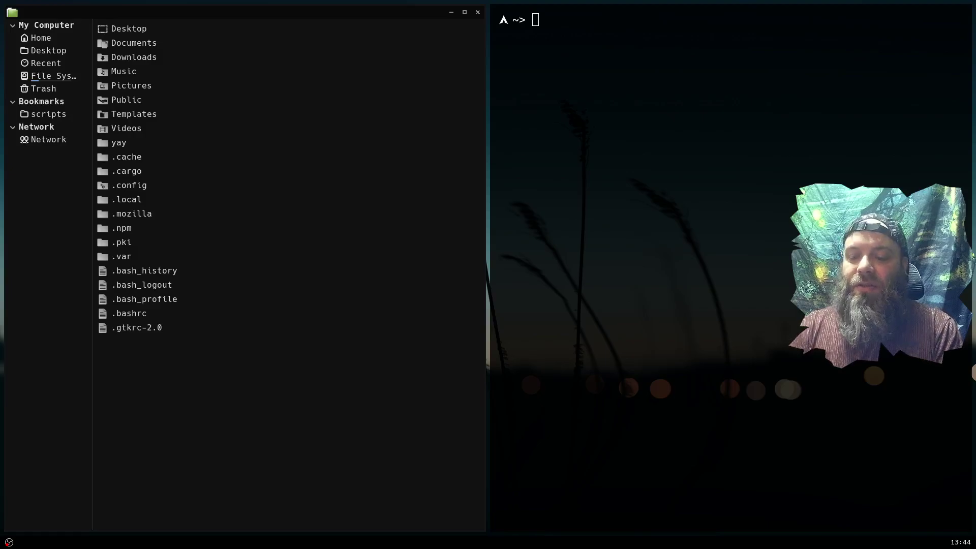
Step: Open an additional terminal window over the tiled windows and close it, twice in a row
{"action": "key", "text": "super+Return"}
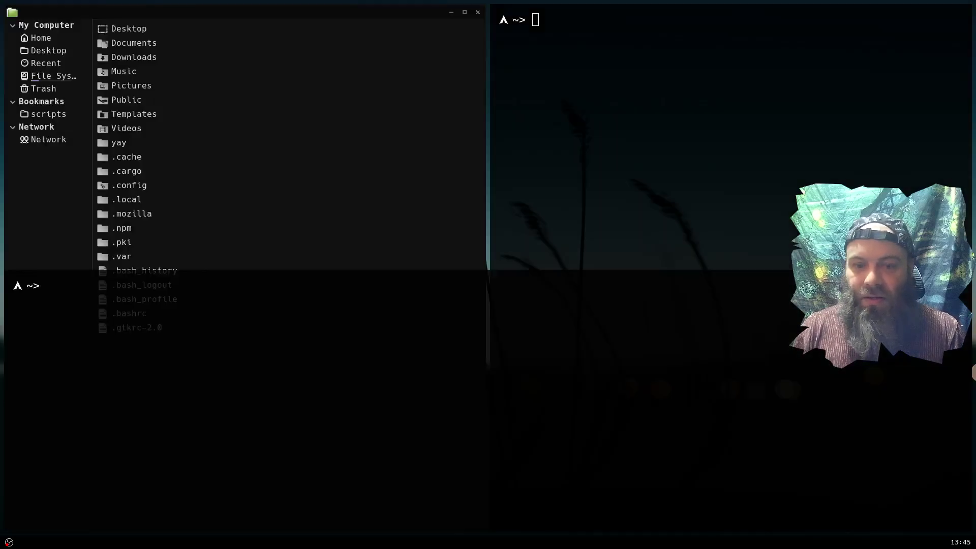
{"action": "key", "text": "super+shift+q"}
{"action": "key", "text": "super+Return"}
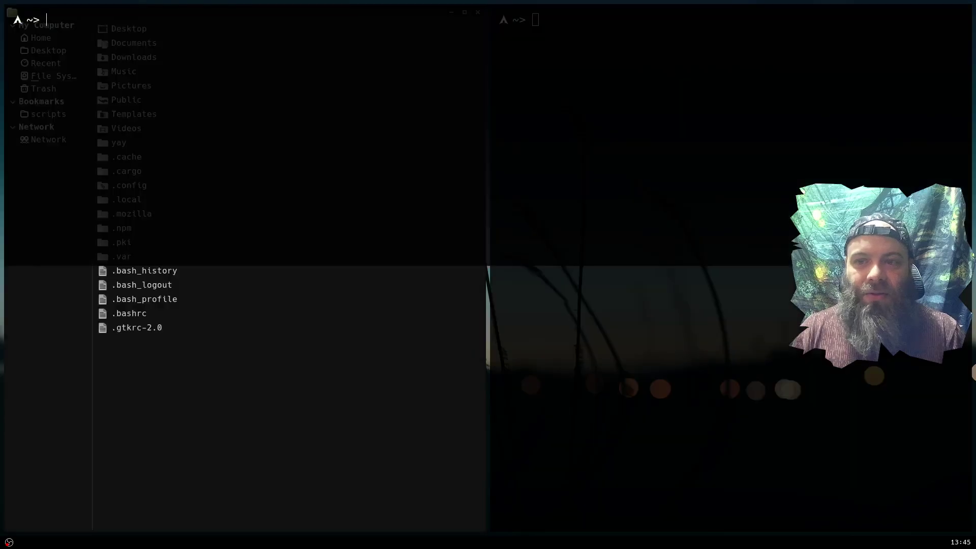
{"action": "key", "text": "super+shift+q"}
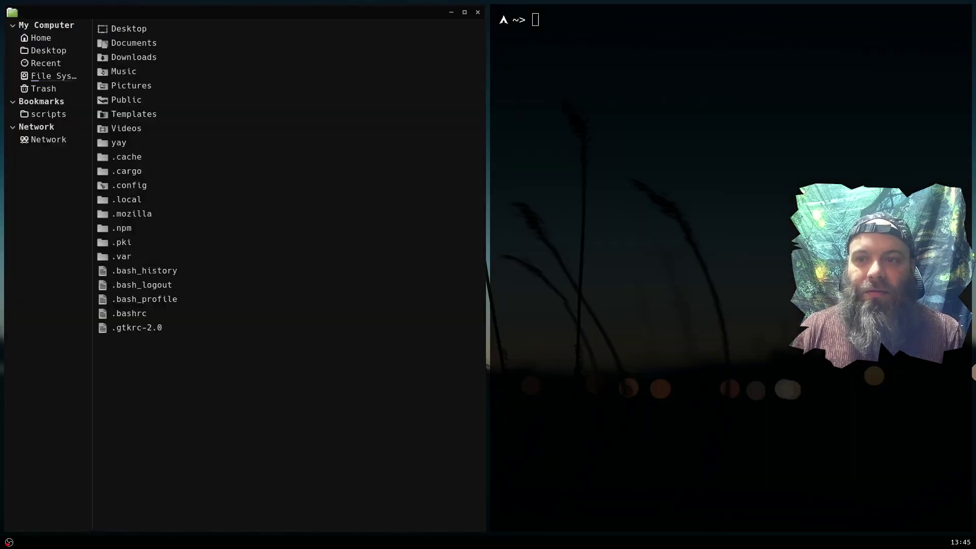
{"action": "key", "text": "alt"}
{"action": "key", "text": "alt"}
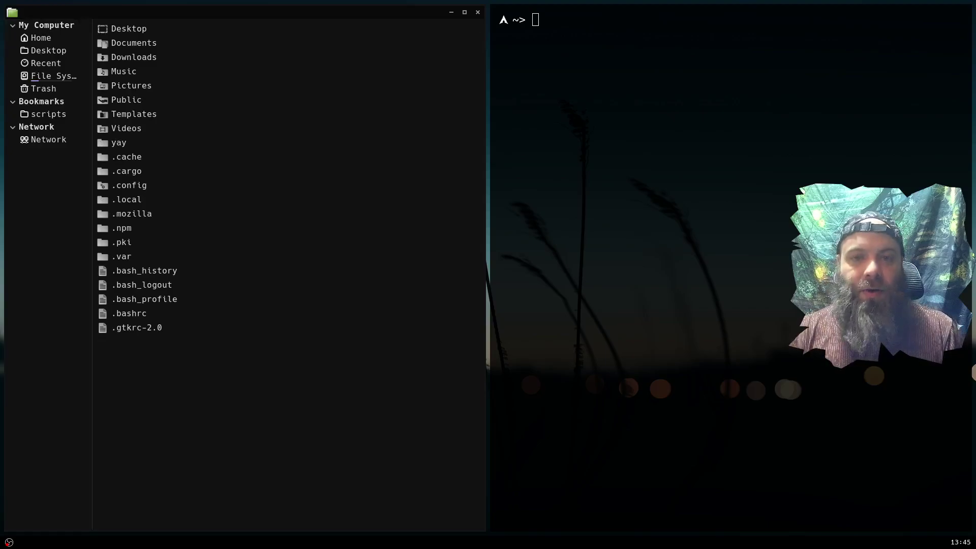
{"action": "key", "text": "super+r"}
{"action": "key", "text": "Tab"}
{"action": "key", "text": "Escape"}
{"action": "key", "text": "super+r"}
{"action": "key", "text": "Tab"}
{"action": "key", "text": "Tab"}
{"action": "key", "text": "Tab"}
{"action": "key", "text": "Escape"}
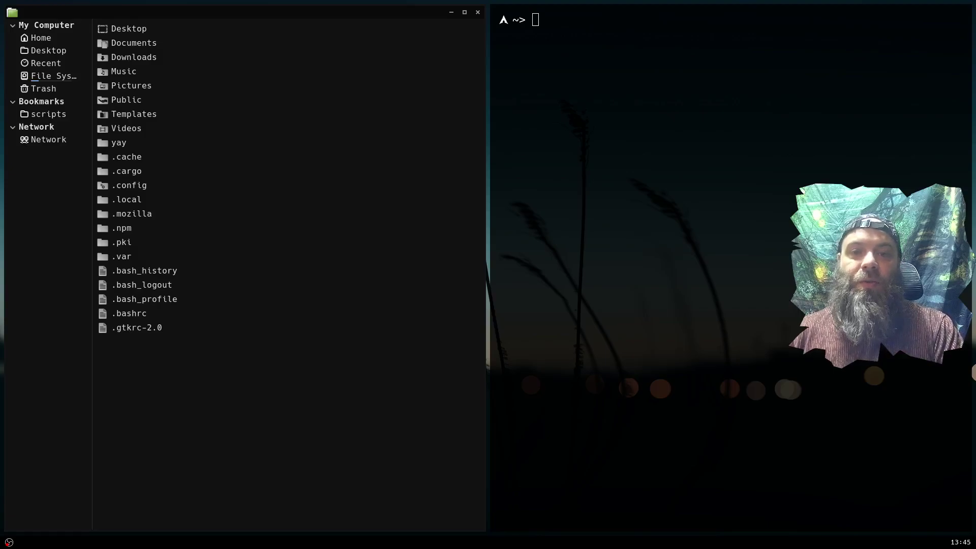
Step: Show the list of windows open on workspace 1 and dismiss it
{"action": "key", "text": "super+d"}
{"action": "key", "text": "Up"}
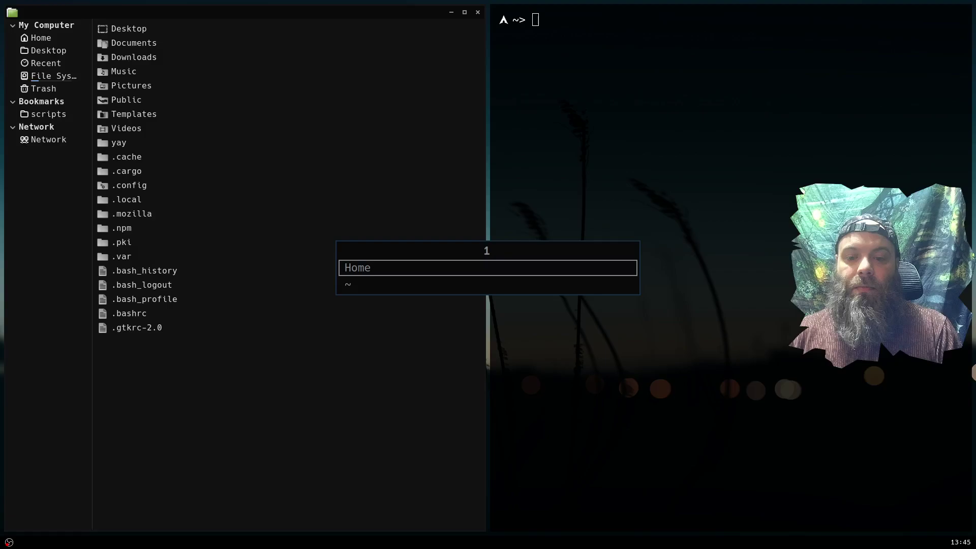
{"action": "key", "text": "Escape"}
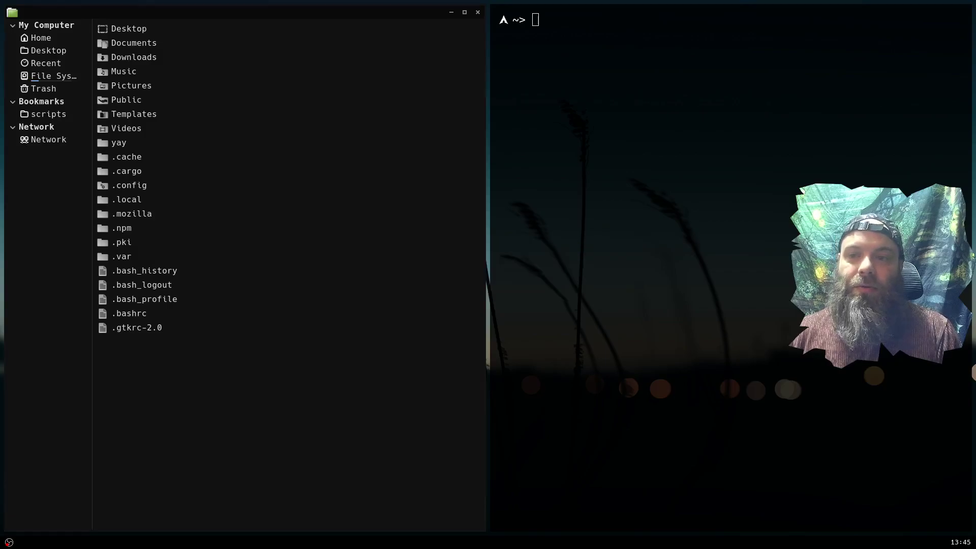
{"action": "key", "text": "super+d"}
{"action": "key", "text": "Escape"}
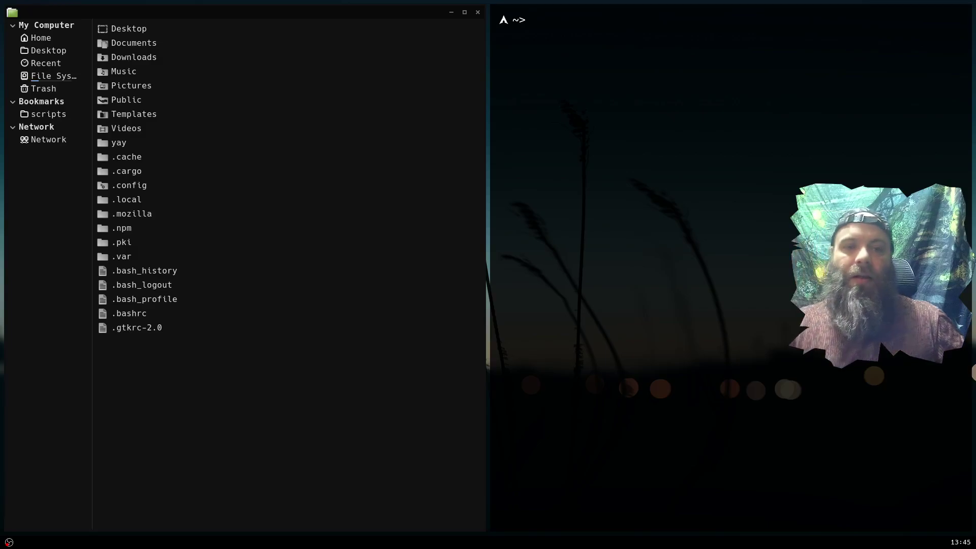
Step: Switch away from the tiled windows and cycle back and forth through the workspaces, ending on an empty one
{"action": "key", "text": "super+2"}
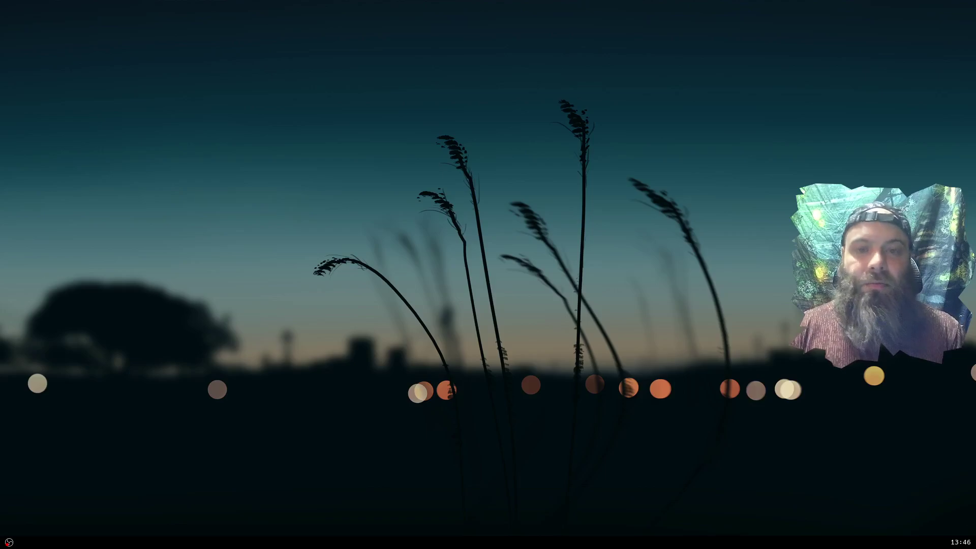
{"action": "key", "text": "ctrl+alt+Left"}
{"action": "key", "text": "ctrl+alt+Right"}
{"action": "key", "text": "ctrl+alt+Right"}
{"action": "key", "text": "ctrl+alt+Right"}
{"action": "key", "text": "ctrl+alt+Right"}
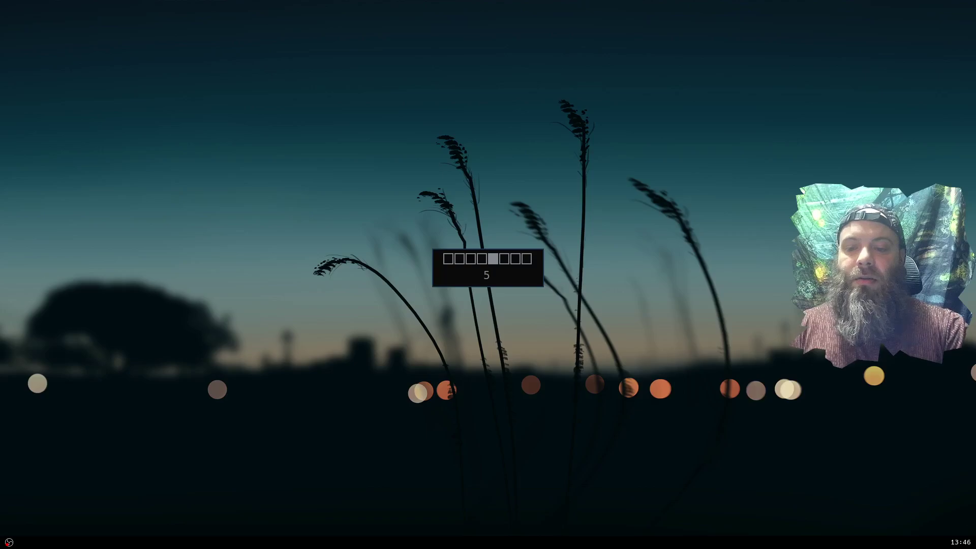
{"action": "key", "text": "ctrl+alt+Right"}
{"action": "key", "text": "ctrl+alt+Right"}
{"action": "key", "text": "ctrl+alt+Right"}
{"action": "key", "text": "ctrl+alt+Right"}
{"action": "key", "text": "ctrl+alt+Right"}
{"action": "key", "text": "ctrl+alt+Right"}
{"action": "key", "text": "ctrl+alt+Right"}
{"action": "key", "text": "ctrl+alt+Right"}
{"action": "key", "text": "ctrl+alt+Right"}
{"action": "key", "text": "ctrl+alt+Right"}
{"action": "key", "text": "ctrl+alt+Right"}
{"action": "key", "text": "ctrl+alt+Right"}
{"action": "key", "text": "ctrl+alt+Right"}
{"action": "key", "text": "ctrl+alt+Right"}
{"action": "key", "text": "ctrl+alt+Right"}
{"action": "key", "text": "ctrl+alt+Right"}
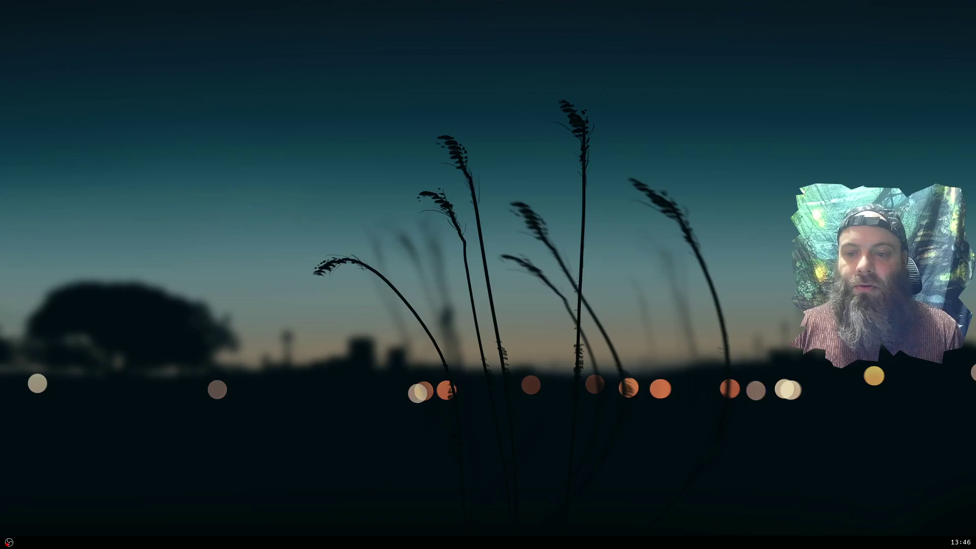
{"action": "key", "text": "ctrl+alt+Left"}
{"action": "key", "text": "ctrl+alt+Right"}
{"action": "key", "text": "ctrl+alt+Left"}
{"action": "key", "text": "ctrl+alt+Left"}
{"action": "key", "text": "ctrl+alt+Left"}
{"action": "key", "text": "ctrl+alt+Left"}
{"action": "key", "text": "ctrl+alt+Right"}
{"action": "key", "text": "ctrl+alt+Right"}
{"action": "key", "text": "ctrl+alt+Right"}
{"action": "key", "text": "ctrl+alt+Left"}
{"action": "key", "text": "ctrl+alt+Right"}
{"action": "key", "text": "ctrl+alt+Left"}
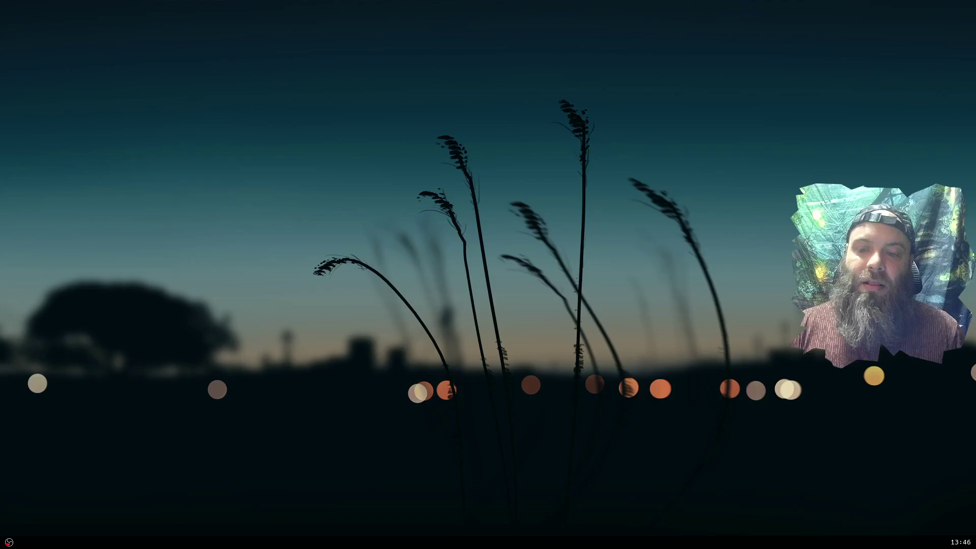
{"action": "key", "text": "ctrl+alt+Left"}
{"action": "key", "text": "ctrl+alt+Left"}
{"action": "key", "text": "ctrl+alt+Left"}
{"action": "key", "text": "ctrl+alt+Right"}
{"action": "key", "text": "ctrl+alt+Right"}
{"action": "key", "text": "ctrl+alt+Right"}
{"action": "key", "text": "ctrl+alt+Right"}
{"action": "key", "text": "ctrl+alt+Right"}
{"action": "key", "text": "ctrl+alt+Left"}
{"action": "key", "text": "ctrl+alt+Left"}
{"action": "key", "text": "ctrl+alt+Left"}
{"action": "key", "text": "ctrl+alt+Left"}
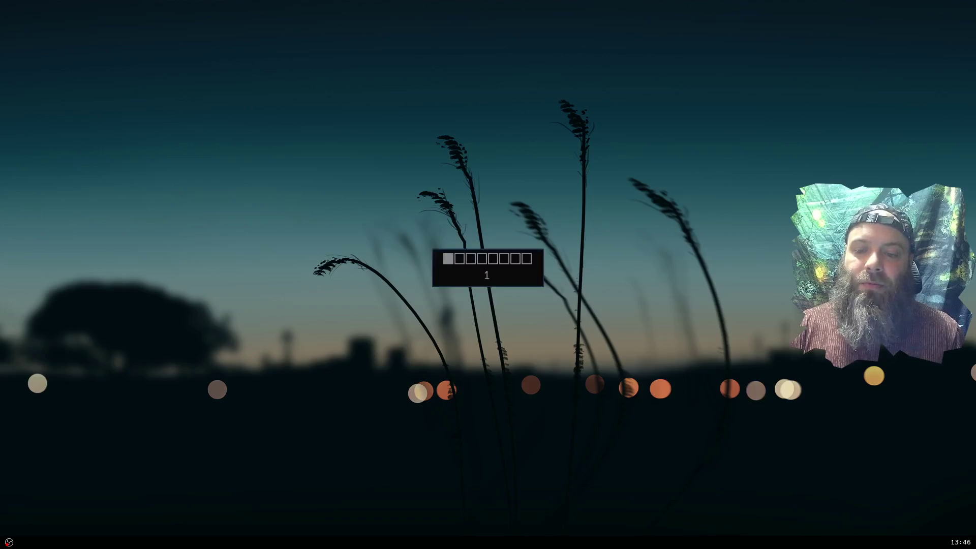
{"action": "key", "text": "ctrl+alt+Right"}
{"action": "key", "text": "ctrl+alt+Right"}
{"action": "key", "text": "ctrl+alt+Right"}
{"action": "key", "text": "ctrl+alt+Left"}
{"action": "key", "text": "ctrl+alt+Right"}
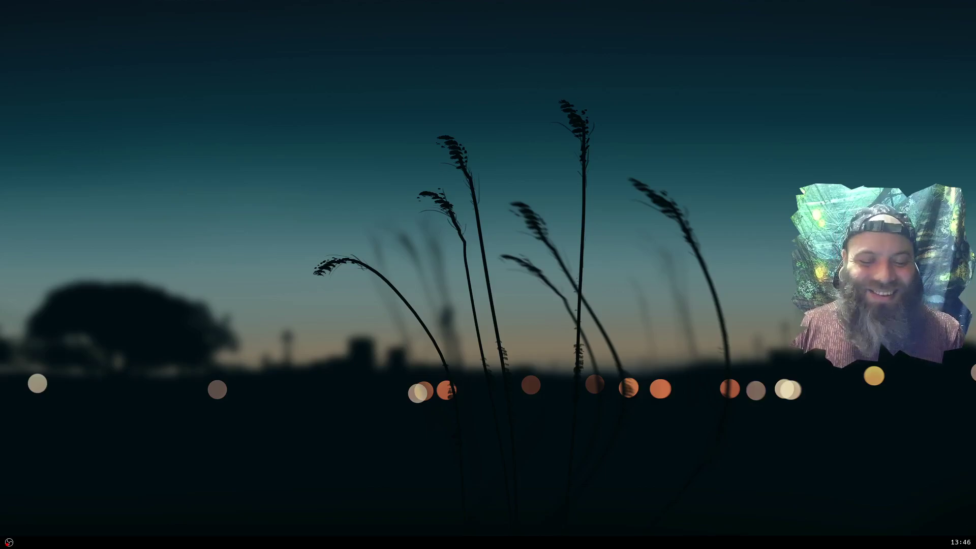
Step: Open a terminal, run the e command, search for rc.xml and open .config/labwc/rc.xml in the editor
{"action": "key", "text": "super+Return"}
{"action": "type", "text": "f"}
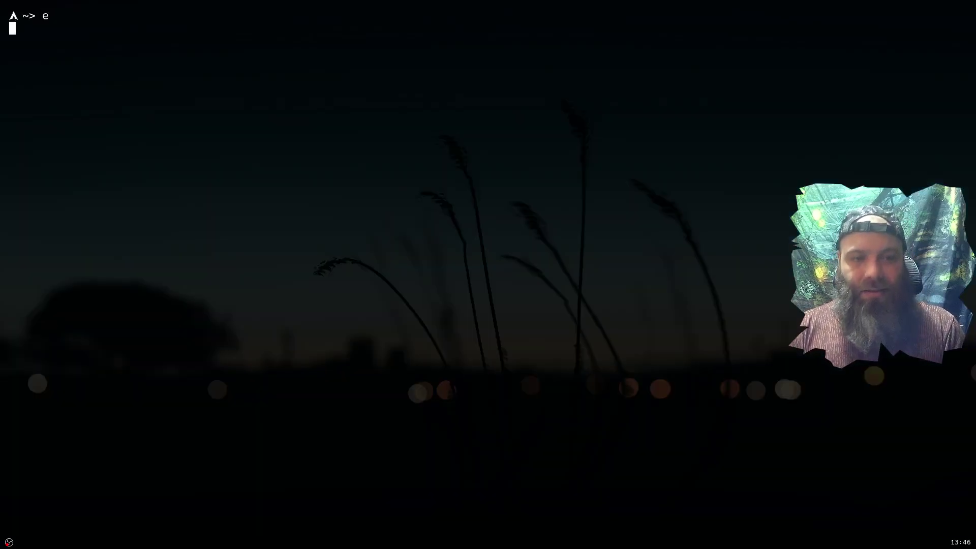
{"action": "key", "text": "Return"}
{"action": "type", "text": "rc"}
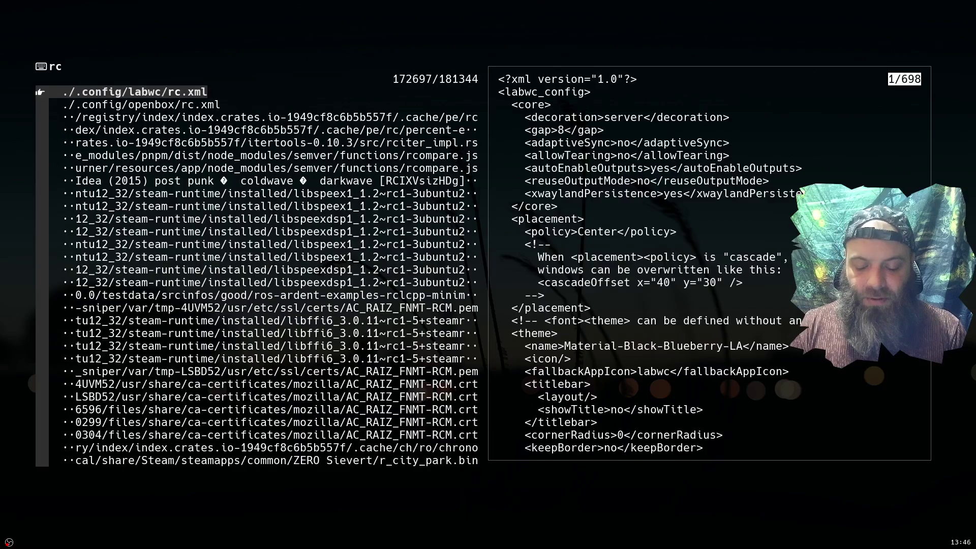
{"action": "type", "text": ".xml"}
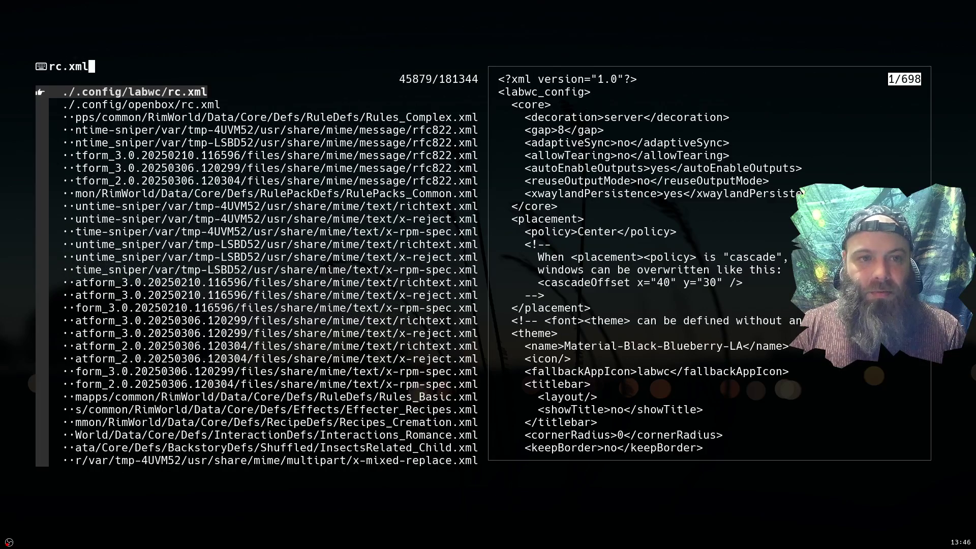
{"action": "key", "text": "Down"}
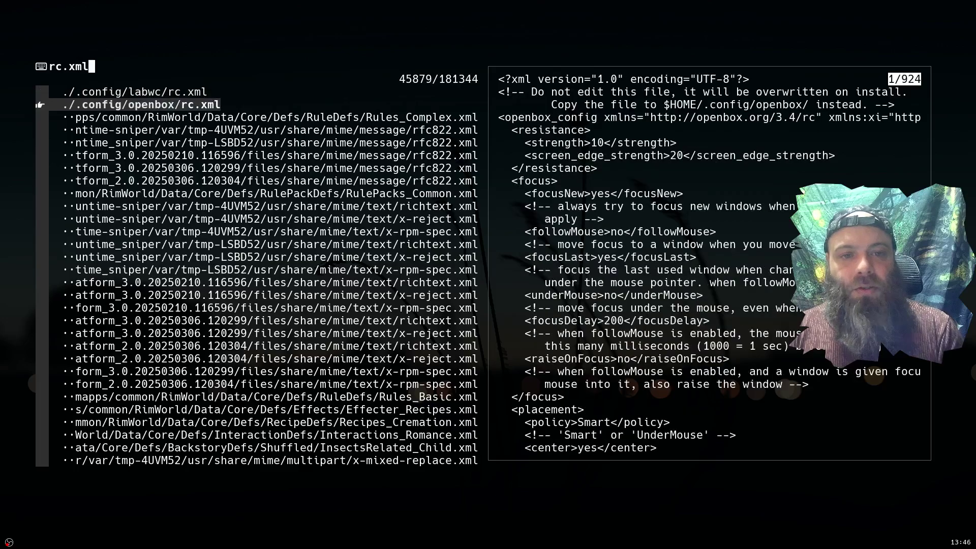
{"action": "key", "text": "Up"}
{"action": "key", "text": "Return"}
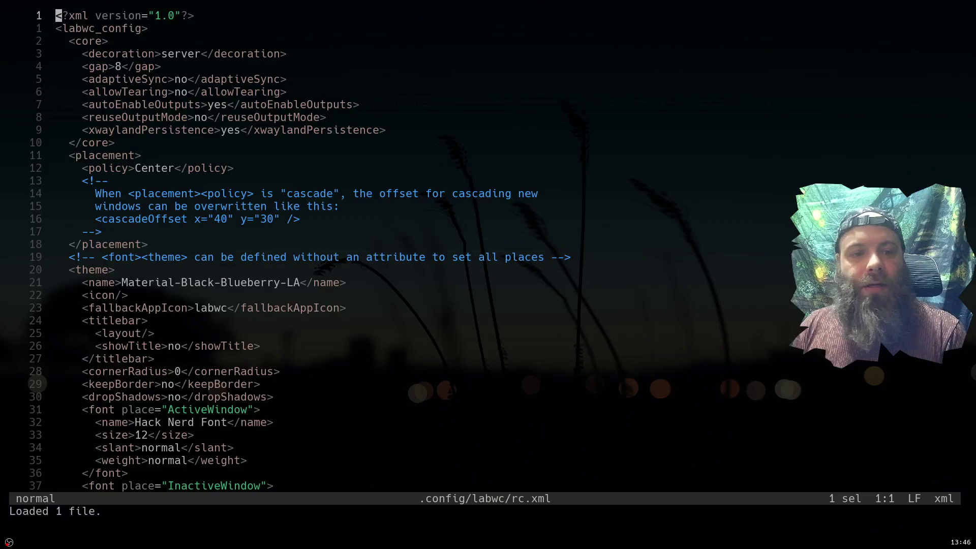
Step: Review the core, placement, theme, font and windowSwitcher sections of the labwc rc.xml file
{"action": "key", "text": "j"}
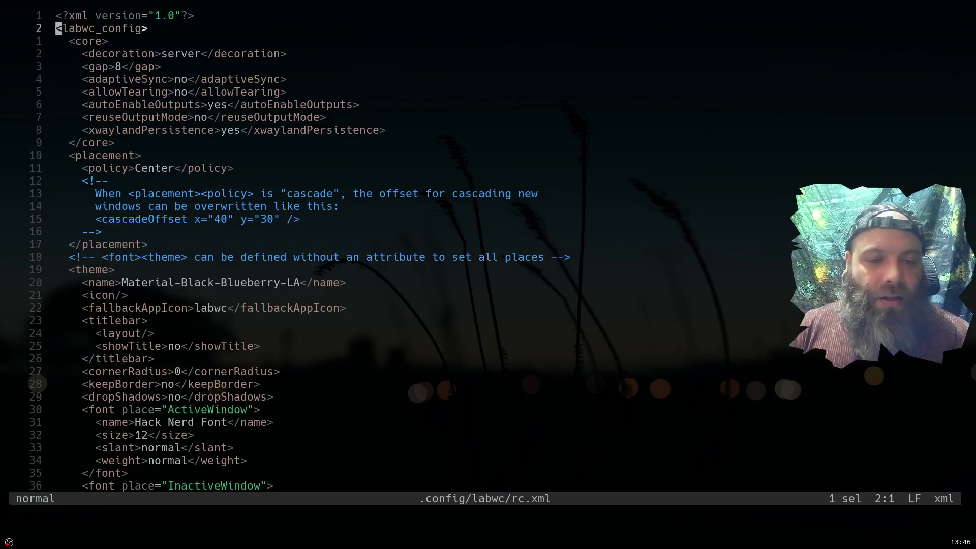
{"action": "key", "text": "j"}
{"action": "key", "text": "j"}
{"action": "key", "text": "j"}
{"action": "key", "text": "j"}
{"action": "key", "text": "j"}
{"action": "key", "text": "j"}
{"action": "key", "text": "j"}
{"action": "key", "text": "j"}
{"action": "key", "text": "j"}
{"action": "key", "text": "j"}
{"action": "key", "text": "j"}
{"action": "key", "text": "j"}
{"action": "key", "text": "j"}
{"action": "key", "text": "j"}
{"action": "key", "text": "j"}
{"action": "key", "text": "j"}
{"action": "key", "text": "j"}
{"action": "key", "text": "j"}
{"action": "key", "text": "j"}
{"action": "key", "text": "j"}
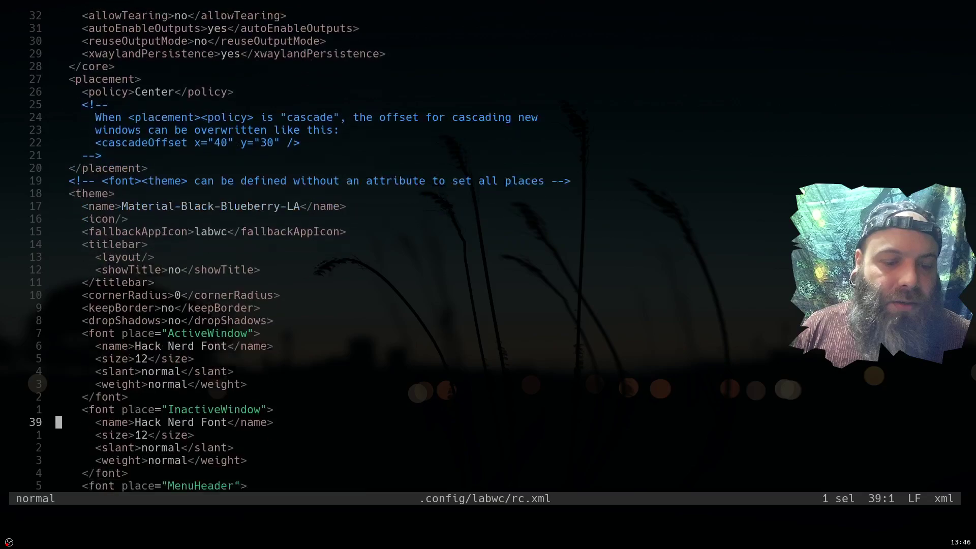
{"action": "key", "text": "j"}
{"action": "key", "text": "j"}
{"action": "key", "text": "j"}
{"action": "key", "text": "j"}
{"action": "key", "text": "j"}
{"action": "key", "text": "j"}
{"action": "key", "text": "j"}
{"action": "key", "text": "j"}
{"action": "key", "text": "j"}
{"action": "key", "text": "j"}
{"action": "key", "text": "j"}
{"action": "key", "text": "j"}
{"action": "key", "text": "j"}
{"action": "key", "text": "j"}
{"action": "key", "text": "j"}
{"action": "key", "text": "j"}
{"action": "key", "text": "j"}
{"action": "key", "text": "j"}
{"action": "key", "text": "j"}
{"action": "key", "text": "j"}
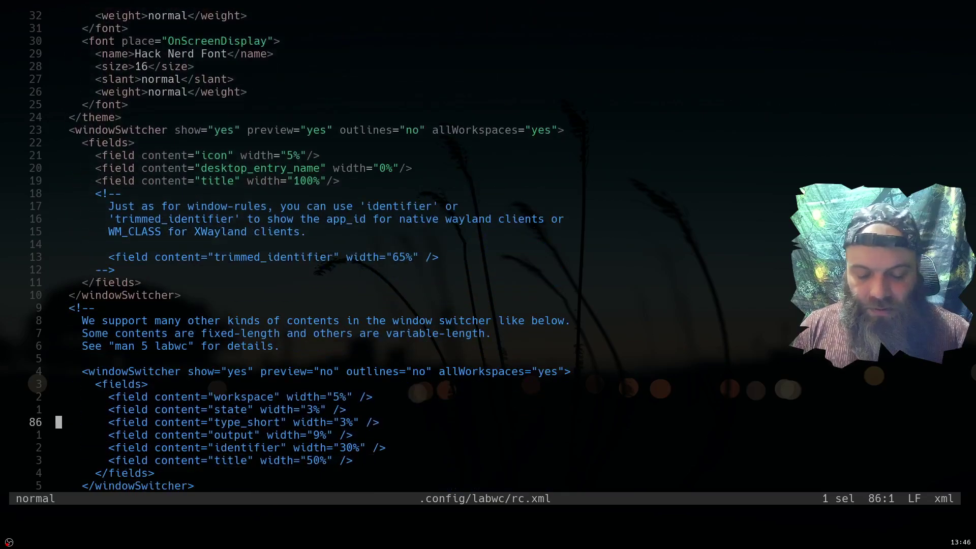
Step: Jump to the end of rc.xml to check its length, and return to the labwc_config line at the start
{"action": "key", "text": "1"}
{"action": "key", "text": "0"}
{"action": "key", "text": "0"}
{"action": "key", "text": "0"}
{"action": "key", "text": "G"}
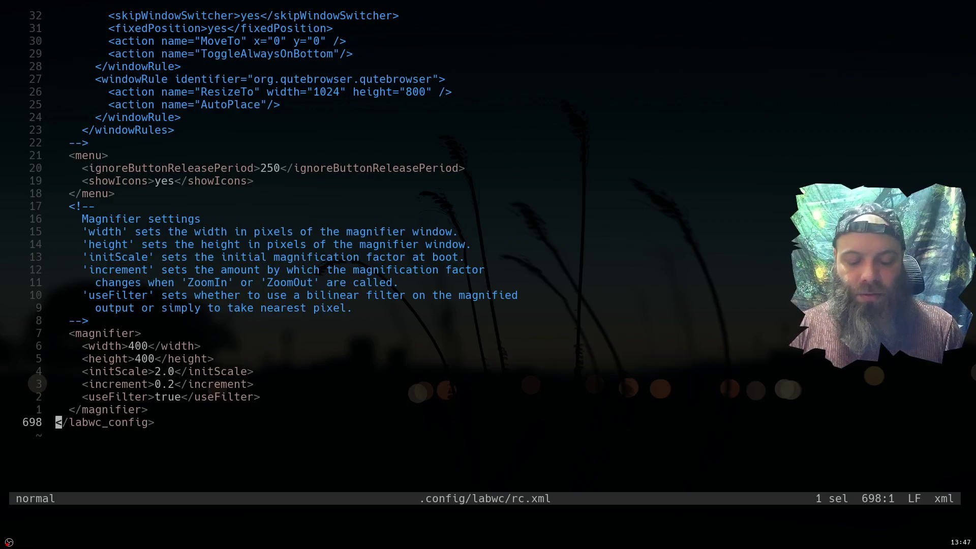
{"action": "key", "text": "g"}
{"action": "key", "text": "g"}
{"action": "key", "text": "j"}
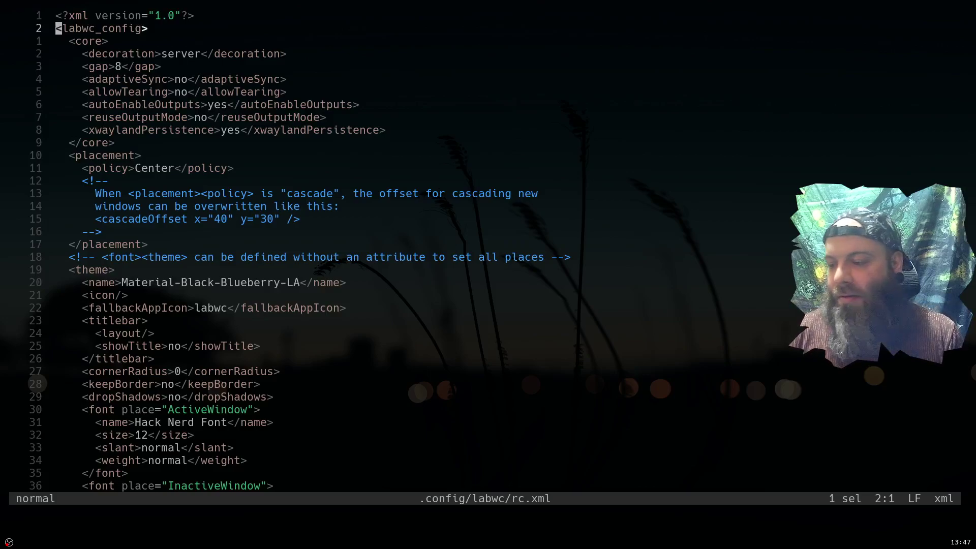
Step: Restore the maximized editor to a floating window and place the cursor on the xwaylandPersistence line in the core section
{"action": "key", "text": "super+a"}
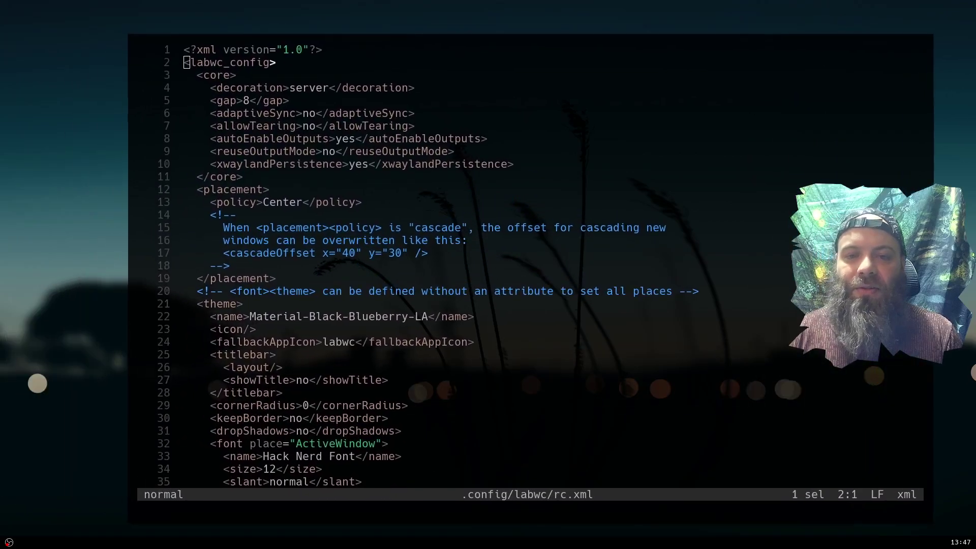
{"action": "left_click", "coordinate": [264, 400]}
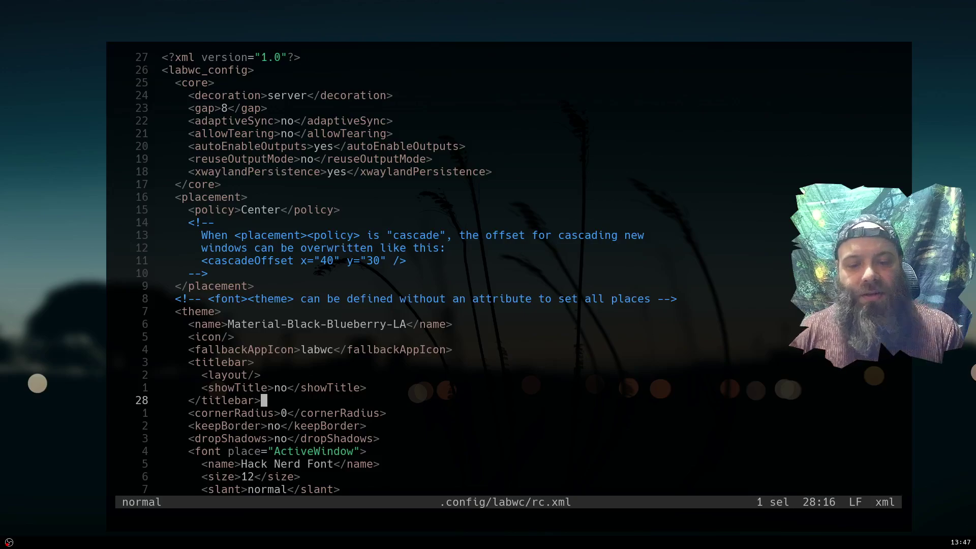
{"action": "key", "text": "k"}
{"action": "key", "text": "k"}
{"action": "key", "text": "k"}
{"action": "key", "text": "k"}
{"action": "key", "text": "k"}
{"action": "key", "text": "k"}
{"action": "key", "text": "k"}
{"action": "key", "text": "k"}
{"action": "key", "text": "k"}
{"action": "key", "text": "k"}
{"action": "key", "text": "k"}
{"action": "key", "text": "k"}
{"action": "key", "text": "k"}
{"action": "key", "text": "k"}
{"action": "key", "text": "k"}
{"action": "key", "text": "k"}
{"action": "key", "text": "k"}
{"action": "key", "text": "k"}
{"action": "key", "text": "k"}
{"action": "key", "text": "k"}
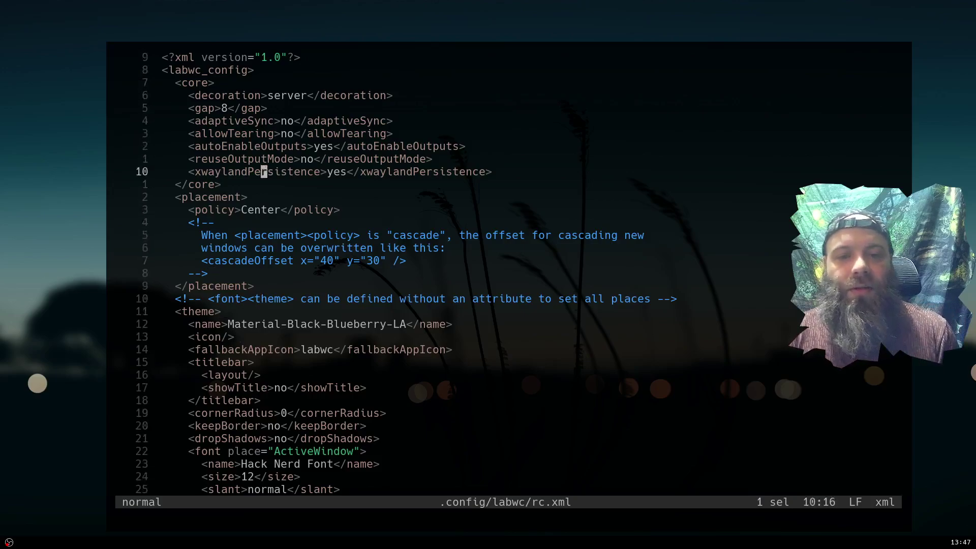
Step: Examine the core section's settings from decoration and gap to xwaylandPersistence, continuing to the placement policy
{"action": "key", "text": "k"}
{"action": "key", "text": "k"}
{"action": "key", "text": "j"}
{"action": "key", "text": "j"}
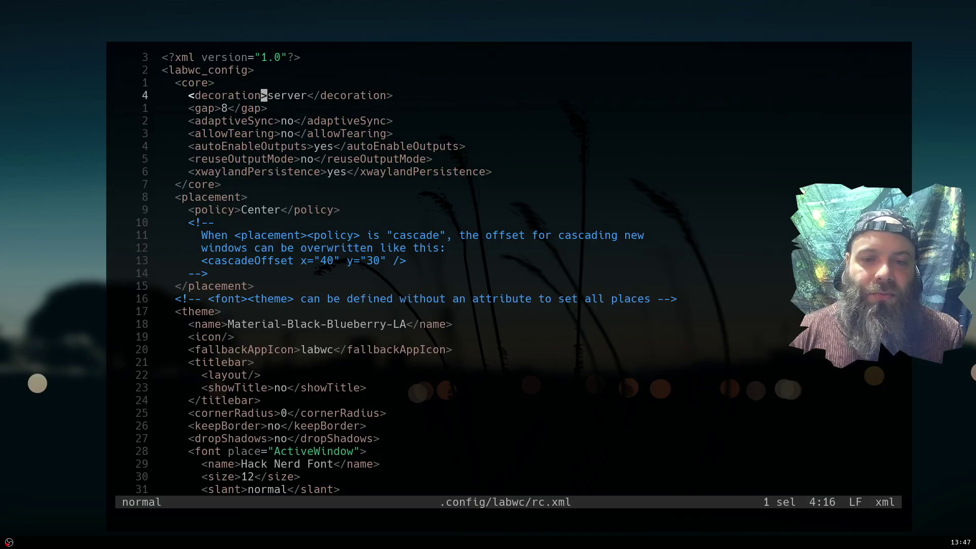
{"action": "key", "text": "j"}
{"action": "key", "text": "j"}
{"action": "key", "text": "j"}
{"action": "key", "text": "j"}
{"action": "key", "text": "j"}
{"action": "key", "text": "j"}
{"action": "key", "text": "j"}
{"action": "key", "text": "j"}
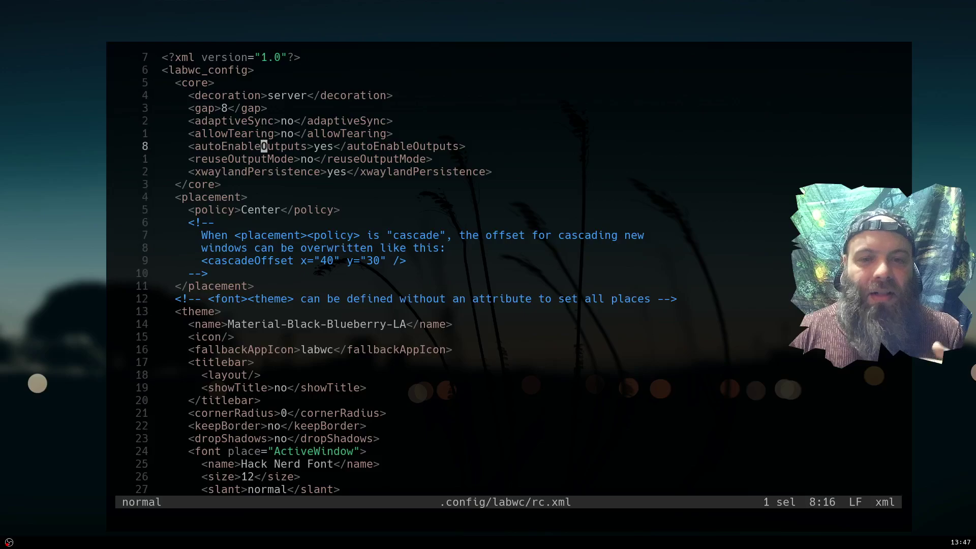
{"action": "key", "text": "j"}
{"action": "key", "text": "j"}
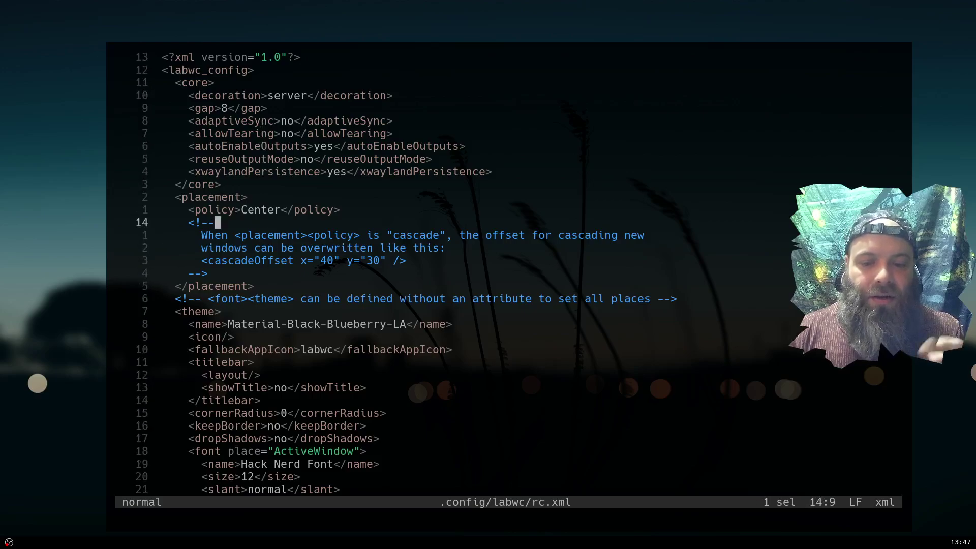
Step: Examine the commented cascade offset in the placement section and the theme section's name and icon entries
{"action": "key", "text": "j"}
{"action": "key", "text": "j"}
{"action": "key", "text": "j"}
{"action": "key", "text": "j"}
{"action": "key", "text": "j"}
{"action": "key", "text": "j"}
{"action": "key", "text": "j"}
{"action": "key", "text": "j"}
{"action": "key", "text": "j"}
{"action": "key", "text": "j"}
{"action": "key", "text": "j"}
{"action": "key", "text": "j"}
{"action": "key", "text": "j"}
{"action": "key", "text": "k"}
{"action": "key", "text": "k"}
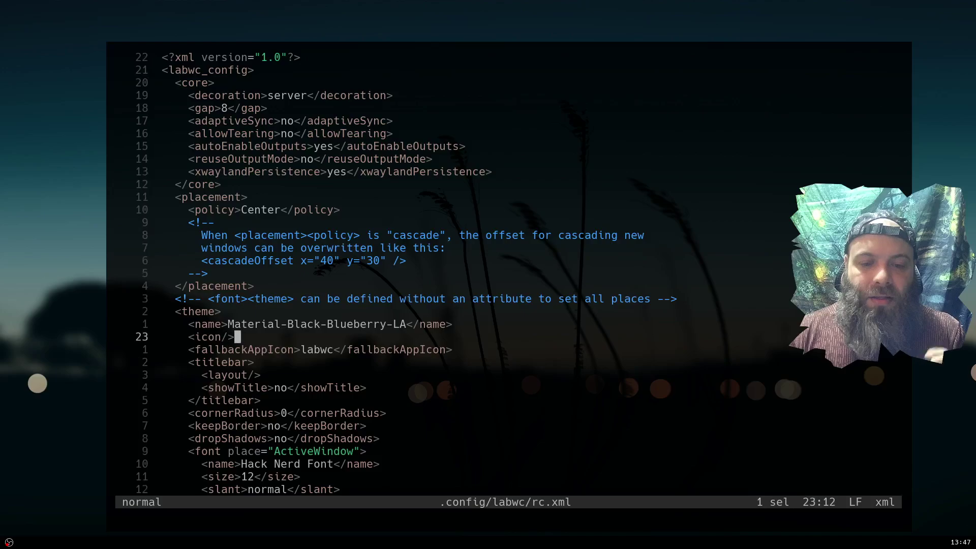
Step: Find and launch Labwc Tweaks with the search "tweaks", view its Appearance settings, and close it
{"action": "key", "text": "super+d"}
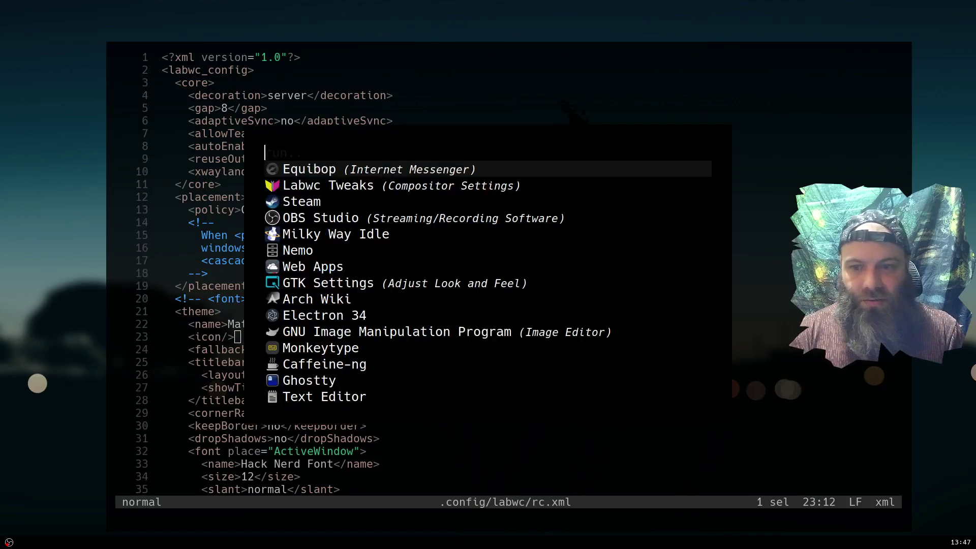
{"action": "type", "text": "tweaks"}
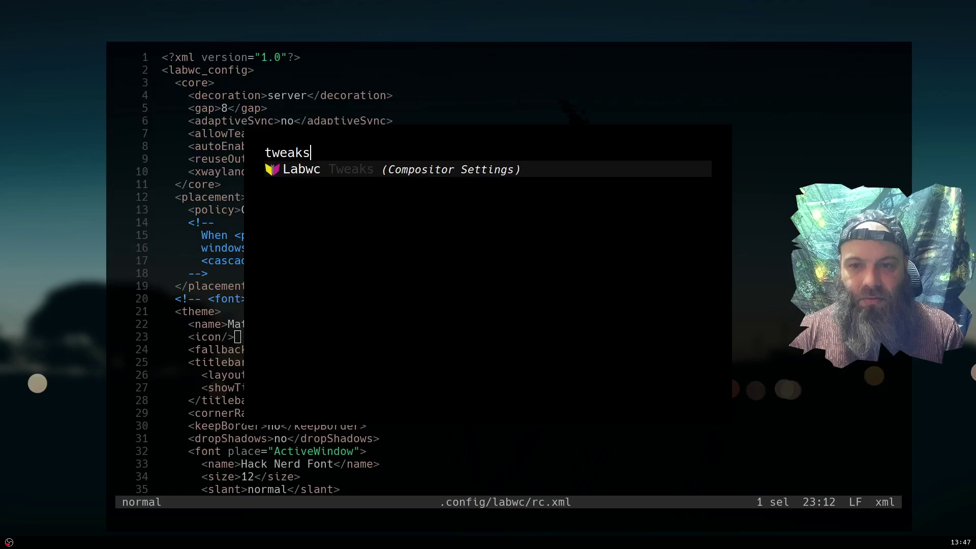
{"action": "key", "text": "Return"}
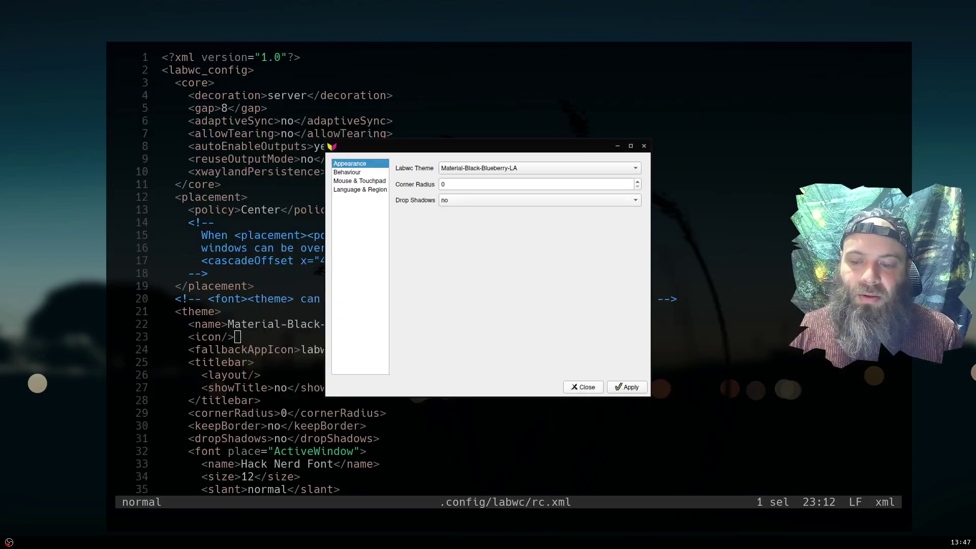
{"action": "left_click", "coordinate": [584, 387]}
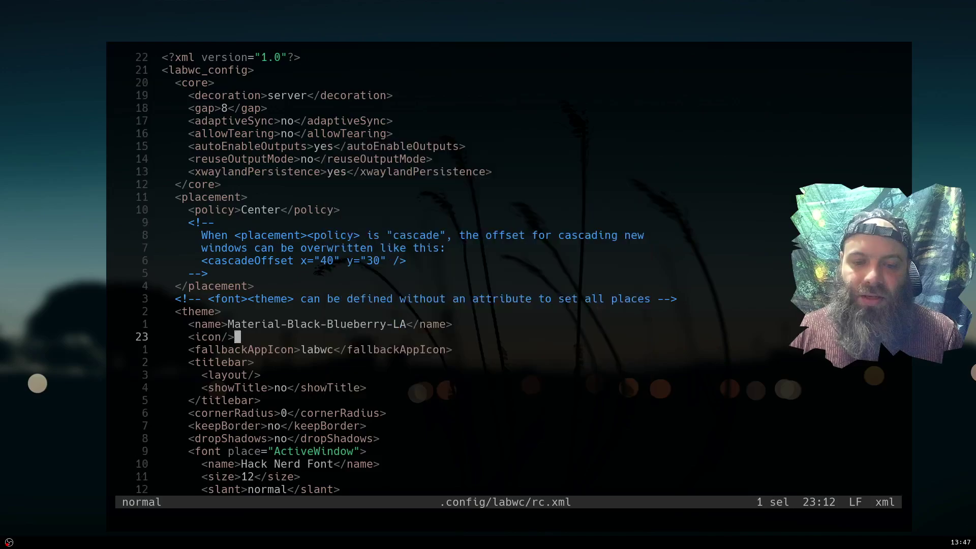
Step: Examine the theme section's titlebar, cornerRadius, keepBorder and dropShadows settings, down to the ActiveWindow font entry
{"action": "key", "text": "j"}
{"action": "key", "text": "j"}
{"action": "key", "text": "j"}
{"action": "key", "text": "j"}
{"action": "key", "text": "j"}
{"action": "key", "text": "j"}
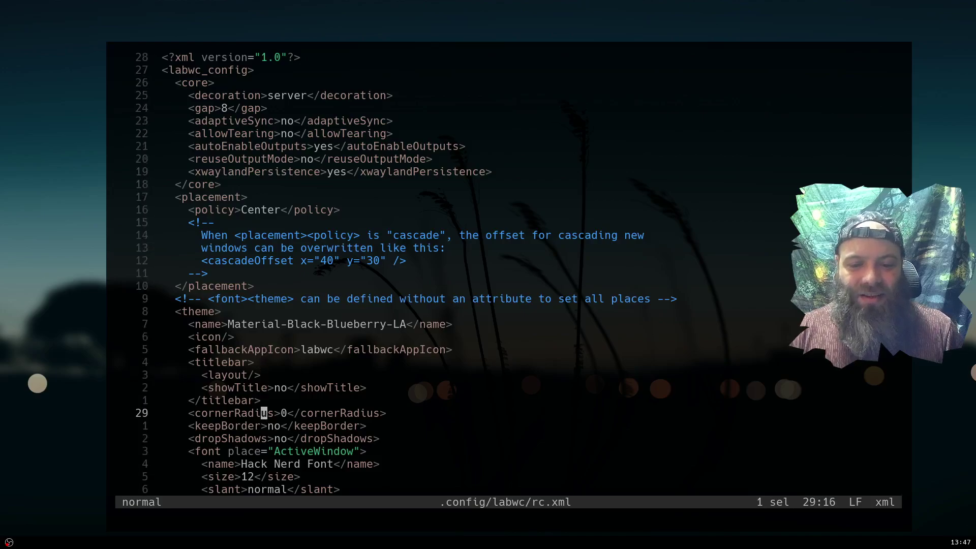
{"action": "key", "text": "j"}
{"action": "key", "text": "j"}
{"action": "key", "text": "k"}
{"action": "key", "text": "l"}
{"action": "key", "text": "l"}
{"action": "key", "text": "k"}
{"action": "key", "text": "l"}
{"action": "key", "text": "l"}
{"action": "key", "text": "j"}
{"action": "key", "text": "j"}
{"action": "key", "text": "j"}
{"action": "key", "text": "j"}
{"action": "key", "text": "j"}
{"action": "key", "text": "j"}
{"action": "key", "text": "j"}
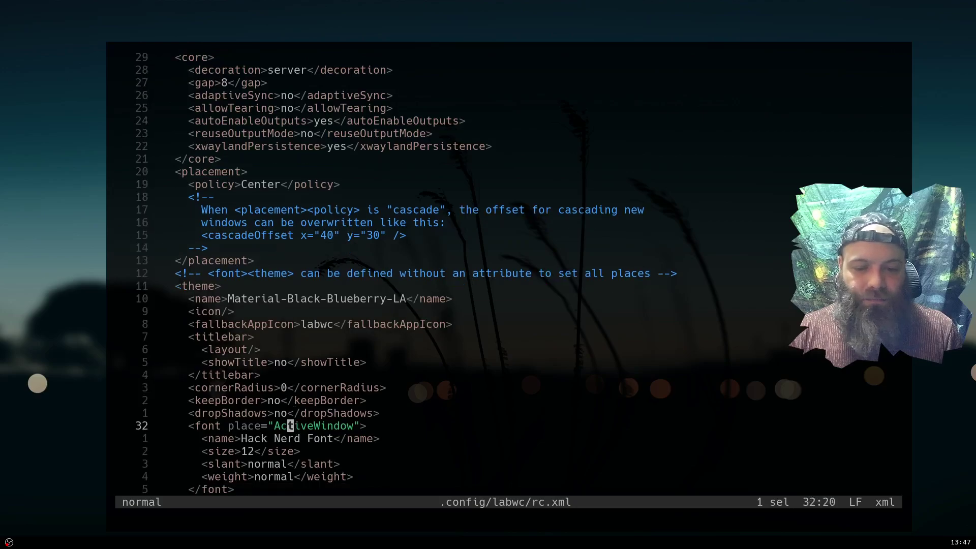
Step: Review the font entries for ActiveWindow, InactiveWindow, MenuHeader, MenuItem and OnScreenDisplay, down to the windowSwitcher line
{"action": "key", "text": "j"}
{"action": "key", "text": "k"}
{"action": "key", "text": "k"}
{"action": "key", "text": "j"}
{"action": "key", "text": "j"}
{"action": "key", "text": "j"}
{"action": "key", "text": "j"}
{"action": "key", "text": "j"}
{"action": "key", "text": "j"}
{"action": "key", "text": "j"}
{"action": "key", "text": "j"}
{"action": "key", "text": "j"}
{"action": "key", "text": "j"}
{"action": "key", "text": "j"}
{"action": "key", "text": "j"}
{"action": "key", "text": "j"}
{"action": "key", "text": "j"}
{"action": "key", "text": "j"}
{"action": "key", "text": "j"}
{"action": "key", "text": "j"}
{"action": "key", "text": "j"}
{"action": "key", "text": "j"}
{"action": "key", "text": "j"}
{"action": "key", "text": "j"}
{"action": "key", "text": "j"}
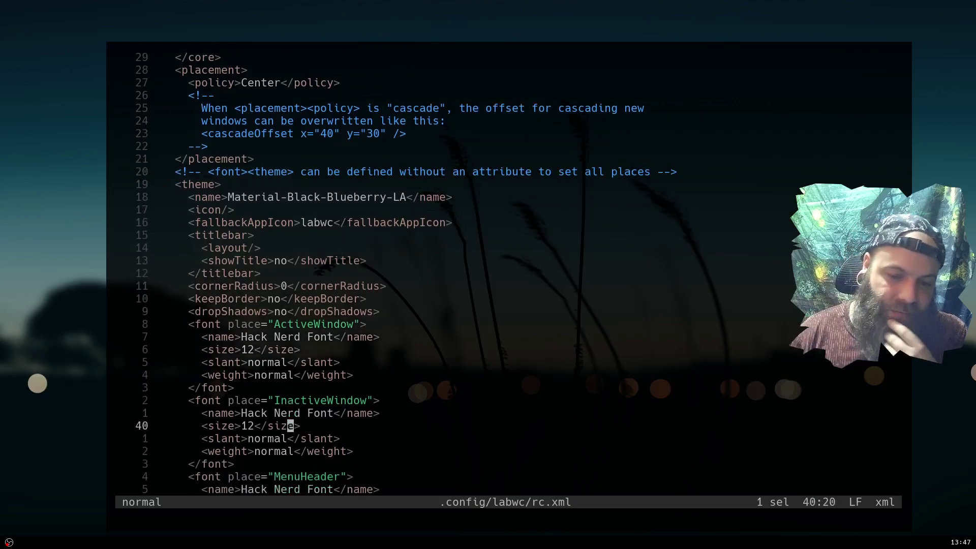
{"action": "key", "text": "j"}
{"action": "key", "text": "j"}
{"action": "key", "text": "j"}
{"action": "key", "text": "j"}
{"action": "key", "text": "k"}
{"action": "key", "text": "k"}
{"action": "key", "text": "j"}
{"action": "key", "text": "j"}
{"action": "key", "text": "j"}
{"action": "key", "text": "j"}
{"action": "key", "text": "k"}
{"action": "key", "text": "k"}
{"action": "key", "text": "k"}
{"action": "key", "text": "k"}
Step: Inspect the show and preview attributes on the windowSwitcher line and bring up the window switcher display
{"action": "key", "text": "l"}
{"action": "key", "text": "l"}
{"action": "key", "text": "l"}
{"action": "key", "text": "l"}
{"action": "key", "text": "l"}
{"action": "key", "text": "l"}
{"action": "key", "text": "l"}
{"action": "key", "text": "l"}
{"action": "key", "text": "l"}
{"action": "key", "text": "l"}
{"action": "key", "text": "l"}
{"action": "key", "text": "l"}
{"action": "key", "text": "l"}
{"action": "key", "text": "l"}
{"action": "key", "text": "l"}
{"action": "key", "text": "l"}
{"action": "key", "text": "l"}
{"action": "key", "text": "l"}
{"action": "key", "text": "l"}
{"action": "key", "text": "l"}
{"action": "key", "text": "l"}
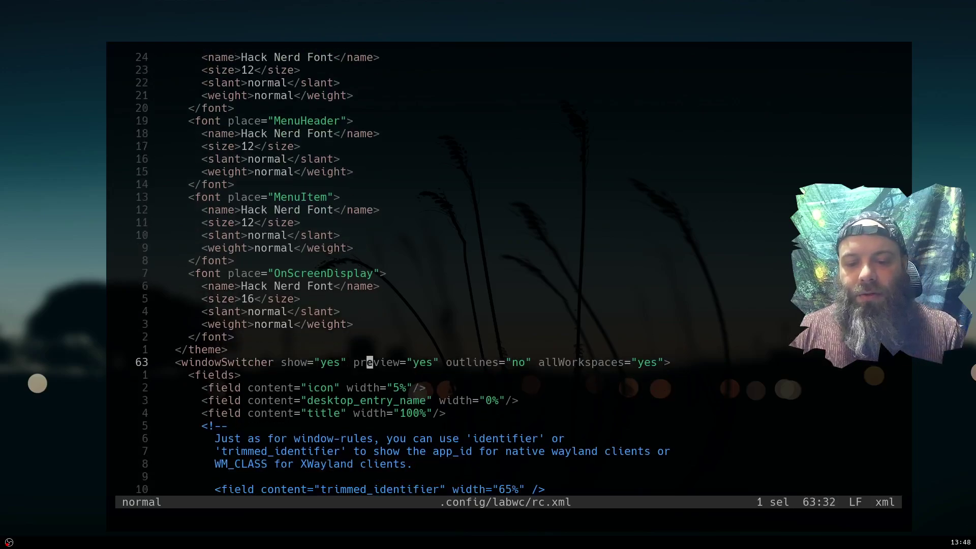
{"action": "key", "text": "h"}
{"action": "key", "text": "h"}
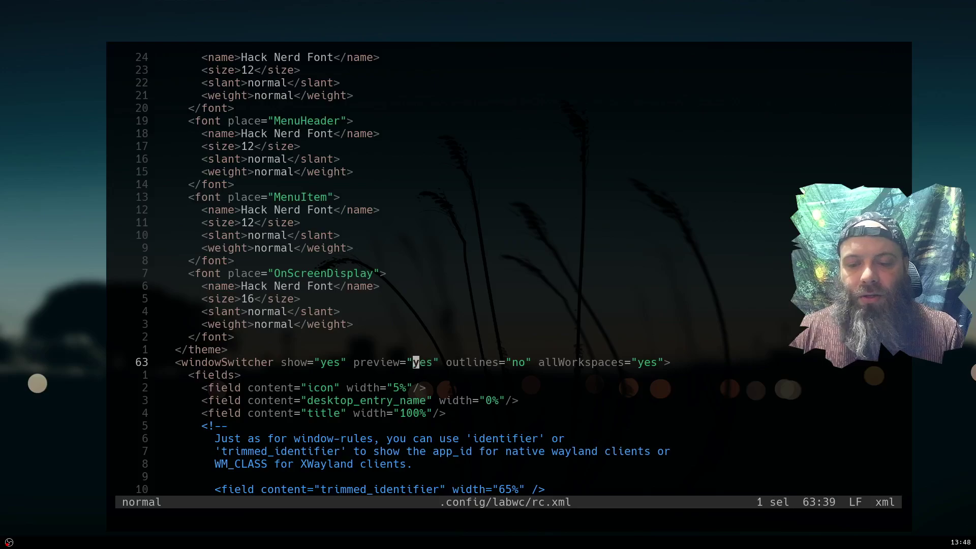
{"action": "type", "text": "le"}
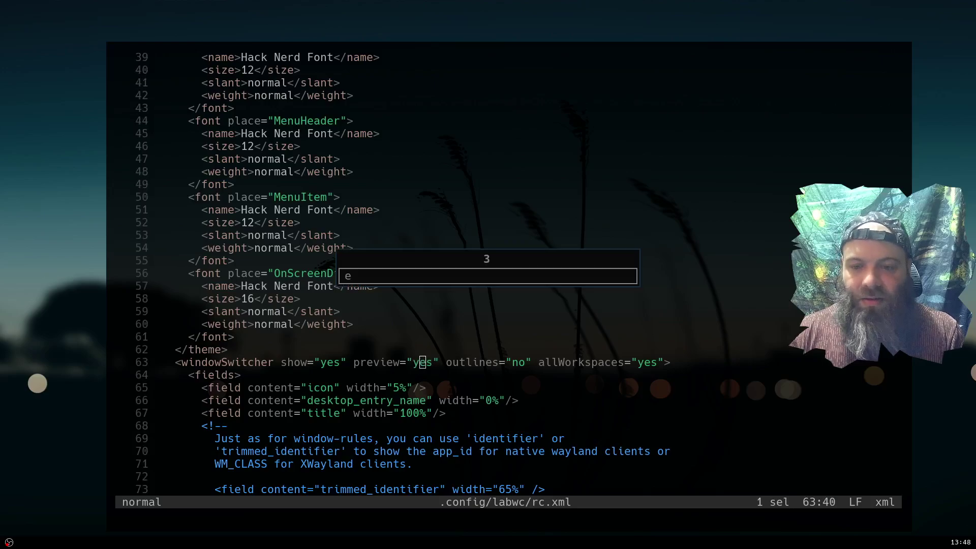
Step: Inspect the windowSwitcher outlines and allWorkspaces attributes, then the icon and desktop_entry_name field entries
{"action": "key", "text": "l"}
{"action": "key", "text": "l"}
{"action": "key", "text": "l"}
{"action": "key", "text": "l"}
{"action": "key", "text": "l"}
{"action": "key", "text": "l"}
{"action": "key", "text": "l"}
{"action": "key", "text": "l"}
{"action": "key", "text": "l"}
{"action": "key", "text": "l"}
{"action": "key", "text": "l"}
{"action": "key", "text": "l"}
{"action": "key", "text": "l"}
{"action": "key", "text": "l"}
{"action": "key", "text": "l"}
{"action": "key", "text": "l"}
{"action": "key", "text": "l"}
{"action": "key", "text": "l"}
{"action": "key", "text": "l"}
{"action": "key", "text": "l"}
{"action": "key", "text": "l"}
{"action": "key", "text": "l"}
{"action": "key", "text": "l"}
{"action": "key", "text": "l"}
{"action": "key", "text": "l"}
{"action": "key", "text": "l"}
{"action": "key", "text": "l"}
{"action": "key", "text": "l"}
{"action": "key", "text": "l"}
{"action": "key", "text": "l"}
{"action": "key", "text": "l"}
{"action": "key", "text": "j"}
{"action": "key", "text": "j"}
{"action": "key", "text": "j"}
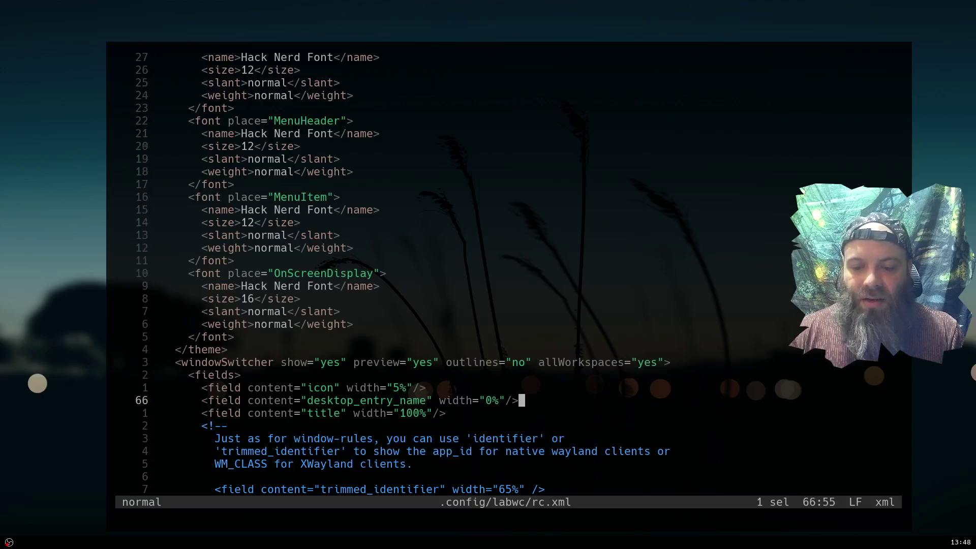
Step: Inspect the windowSwitcher's icon, desktop_entry_name and title field entries, briefly opening and dismissing the application launcher
{"action": "key", "text": "k"}
{"action": "key", "text": "j"}
{"action": "key", "text": "j"}
{"action": "key", "text": "k"}
{"action": "key", "text": "k"}
{"action": "key", "text": "super+space"}
{"action": "type", "text": "e"}
{"action": "key", "text": "Escape"}
{"action": "key", "text": "j"}
{"action": "key", "text": "j"}
{"action": "key", "text": "j"}
{"action": "key", "text": "k"}
{"action": "key", "text": "k"}
{"action": "key", "text": "k"}
Step: Read the trimmed_identifier comment and the commented windowSwitcher example with workspace, state, type_short, output, identifier and title fields
{"action": "key", "text": "j"}
{"action": "key", "text": "j"}
{"action": "key", "text": "j"}
{"action": "key", "text": "j"}
{"action": "key", "text": "j"}
{"action": "key", "text": "j"}
{"action": "key", "text": "j"}
{"action": "key", "text": "j"}
{"action": "key", "text": "j"}
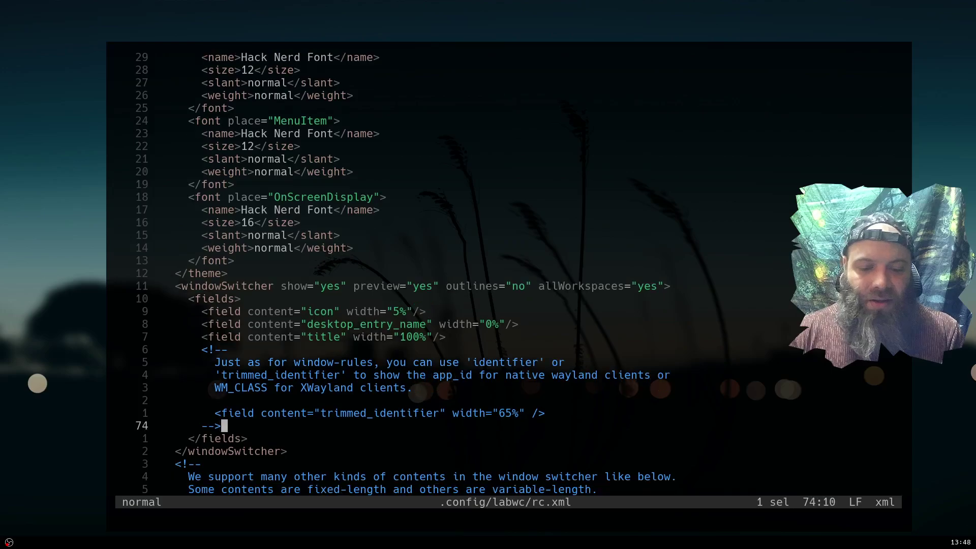
{"action": "key", "text": "j"}
{"action": "key", "text": "j"}
{"action": "key", "text": "j"}
{"action": "key", "text": "j"}
{"action": "key", "text": "j"}
{"action": "key", "text": "j"}
{"action": "key", "text": "j"}
{"action": "key", "text": "j"}
{"action": "key", "text": "j"}
{"action": "key", "text": "j"}
{"action": "key", "text": "j"}
{"action": "key", "text": "j"}
{"action": "key", "text": "j"}
{"action": "key", "text": "j"}
{"action": "key", "text": "j"}
{"action": "key", "text": "j"}
{"action": "key", "text": "j"}
{"action": "key", "text": "j"}
{"action": "key", "text": "j"}
{"action": "key", "text": "j"}
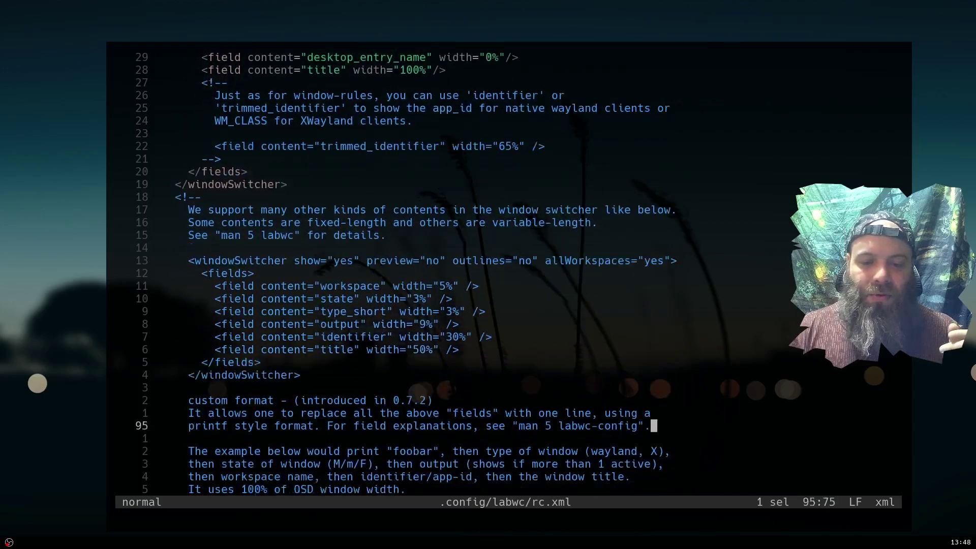
Step: Review the commented custom-format windowSwitcher example and the resistance section's edge strength and threshold settings
{"action": "key", "text": "j"}
{"action": "key", "text": "j"}
{"action": "key", "text": "j"}
{"action": "key", "text": "j"}
{"action": "key", "text": "j"}
{"action": "key", "text": "j"}
{"action": "key", "text": "j"}
{"action": "key", "text": "j"}
{"action": "key", "text": "j"}
{"action": "key", "text": "j"}
{"action": "key", "text": "j"}
{"action": "key", "text": "j"}
{"action": "key", "text": "j"}
{"action": "key", "text": "j"}
{"action": "key", "text": "j"}
{"action": "key", "text": "j"}
{"action": "key", "text": "j"}
{"action": "key", "text": "j"}
{"action": "key", "text": "j"}
{"action": "key", "text": "j"}
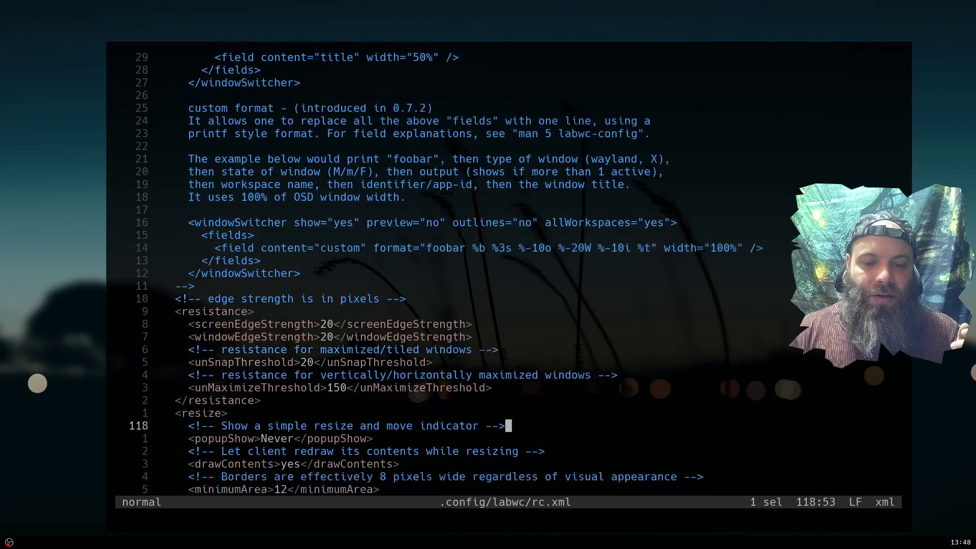
Step: Examine the resize section's popupShow, drawContents and minimumArea settings and the commented cornerRange option
{"action": "key", "text": "j"}
{"action": "key", "text": "j"}
{"action": "key", "text": "j"}
{"action": "key", "text": "j"}
{"action": "key", "text": "j"}
{"action": "key", "text": "j"}
{"action": "key", "text": "j"}
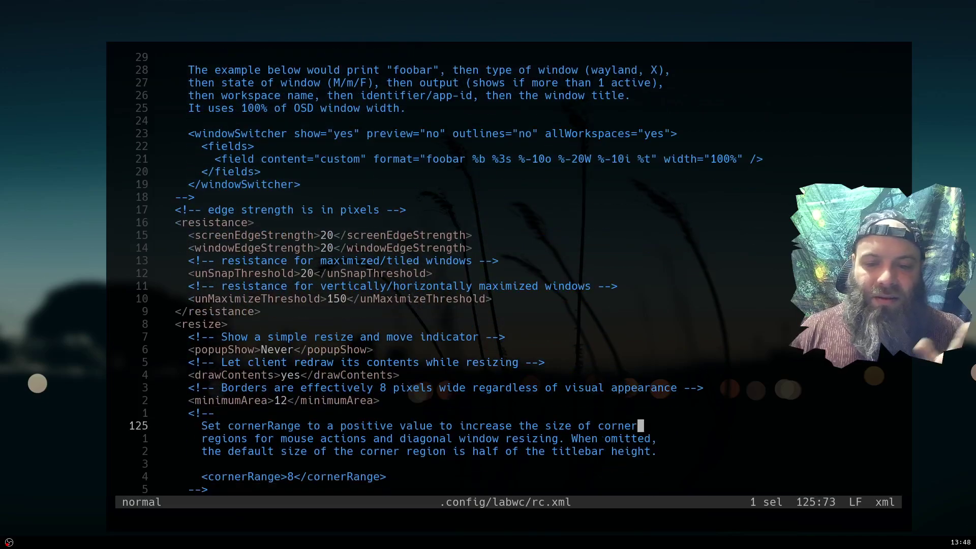
{"action": "key", "text": "j"}
{"action": "key", "text": "j"}
{"action": "key", "text": "j"}
{"action": "key", "text": "j"}
{"action": "key", "text": "j"}
{"action": "key", "text": "j"}
Step: Review the focus section's followMouse and raiseOnFocus settings and the snapping section's range, overlay, topMaximize and notifyClient settings
{"action": "key", "text": "j"}
{"action": "key", "text": "j"}
{"action": "key", "text": "j"}
{"action": "key", "text": "j"}
{"action": "key", "text": "j"}
{"action": "key", "text": "j"}
{"action": "key", "text": "j"}
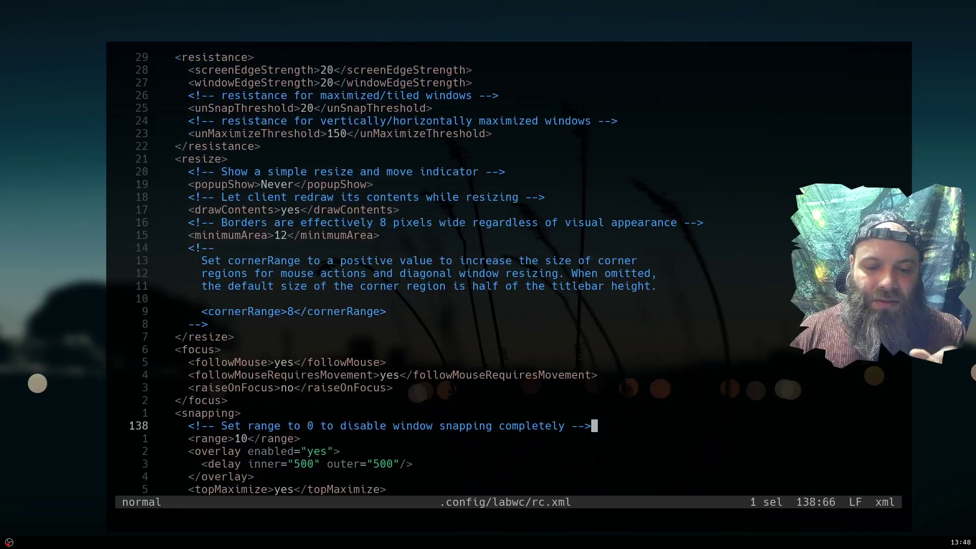
{"action": "key", "text": "j"}
{"action": "key", "text": "j"}
{"action": "key", "text": "j"}
{"action": "key", "text": "j"}
{"action": "key", "text": "j"}
{"action": "key", "text": "j"}
{"action": "key", "text": "j"}
Step: Read the commented examples of configuring workspaces with named desktops, a desktop number, popupTime and a prefix
{"action": "key", "text": "j"}
{"action": "key", "text": "j"}
{"action": "key", "text": "j"}
{"action": "key", "text": "j"}
{"action": "key", "text": "j"}
{"action": "key", "text": "j"}
{"action": "key", "text": "j"}
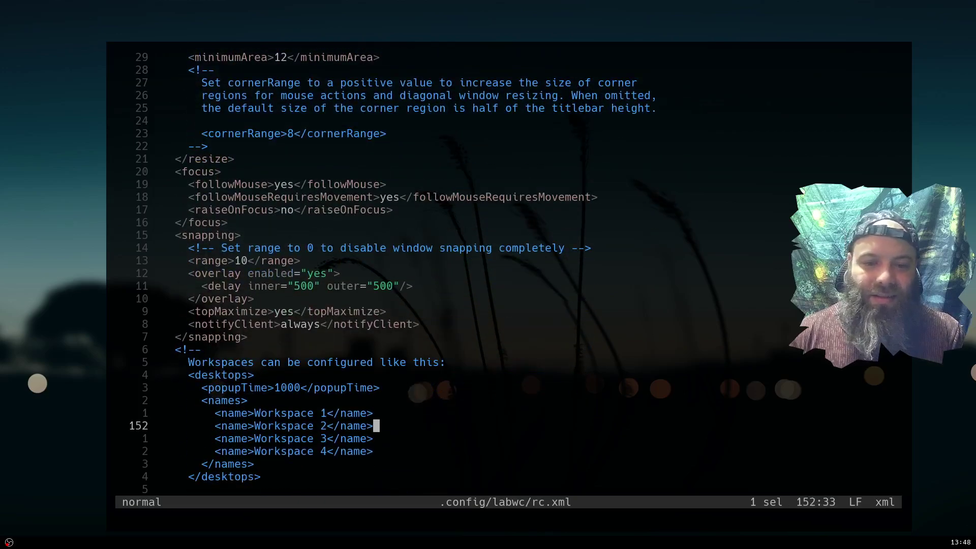
{"action": "key", "text": "j"}
{"action": "key", "text": "j"}
{"action": "key", "text": "j"}
{"action": "key", "text": "j"}
{"action": "key", "text": "j"}
{"action": "key", "text": "j"}
{"action": "key", "text": "j"}
{"action": "key", "text": "j"}
{"action": "key", "text": "j"}
{"action": "key", "text": "j"}
{"action": "key", "text": "j"}
{"action": "key", "text": "j"}
{"action": "key", "text": "j"}
{"action": "key", "text": "j"}
{"action": "key", "text": "j"}
{"action": "key", "text": "j"}
{"action": "key", "text": "j"}
{"action": "key", "text": "j"}
{"action": "key", "text": "j"}
{"action": "key", "text": "j"}
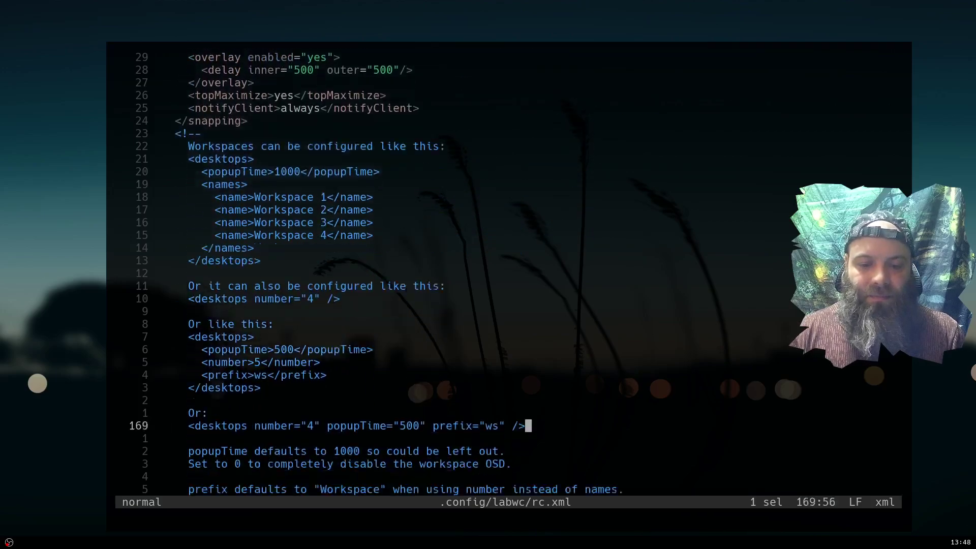
Step: Read the remaining workspace notes and inspect the active desktops section's list of workspace names
{"action": "key", "text": "j"}
{"action": "key", "text": "j"}
{"action": "key", "text": "j"}
{"action": "key", "text": "j"}
{"action": "key", "text": "j"}
{"action": "key", "text": "j"}
{"action": "key", "text": "j"}
{"action": "key", "text": "j"}
{"action": "key", "text": "j"}
{"action": "key", "text": "j"}
{"action": "key", "text": "j"}
{"action": "key", "text": "j"}
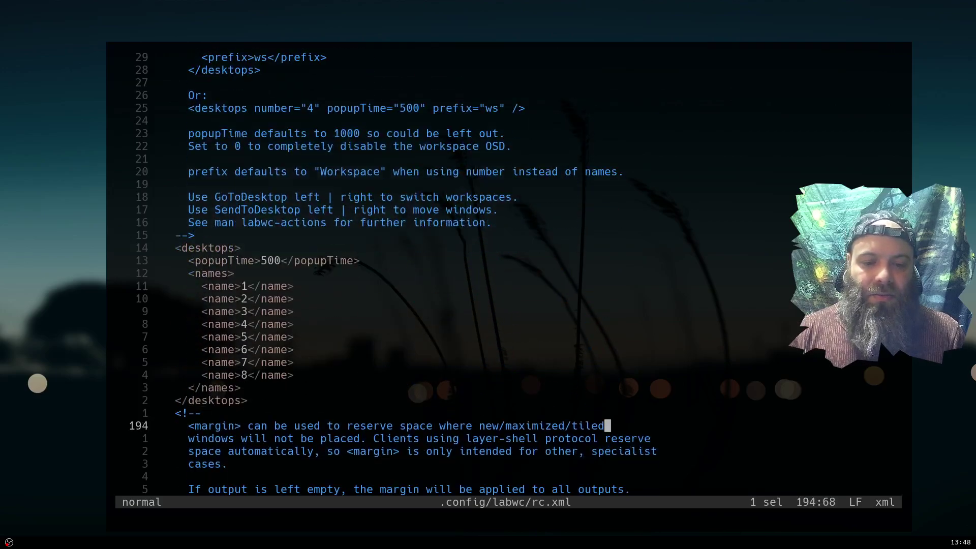
{"action": "key", "text": "k"}
{"action": "key", "text": "k"}
{"action": "key", "text": "k"}
{"action": "key", "text": "h"}
{"action": "key", "text": "h"}
{"action": "key", "text": "h"}
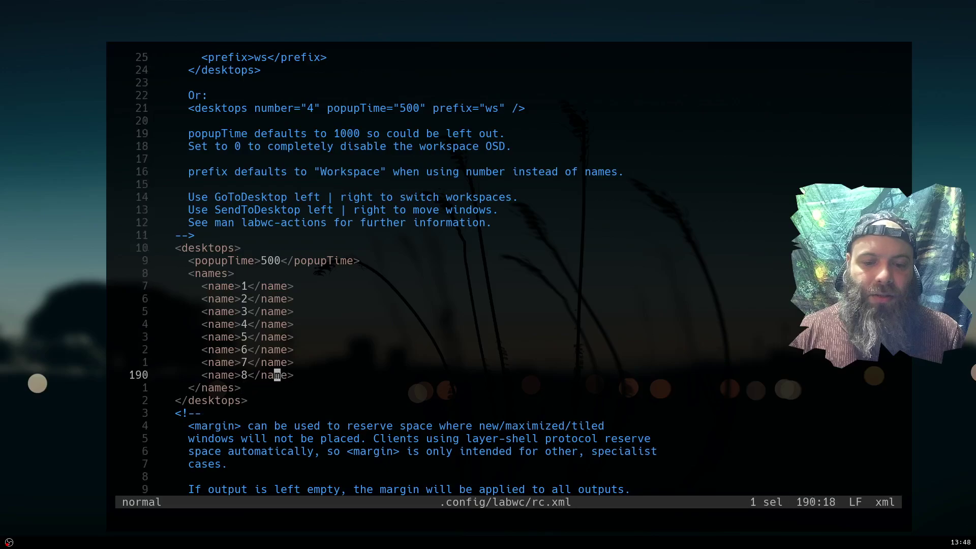
Step: Go back through the workspace names to the active desktops section's popupTime setting
{"action": "key", "text": "j"}
{"action": "key", "text": "j"}
{"action": "key", "text": "k"}
{"action": "key", "text": "k"}
{"action": "key", "text": "k"}
{"action": "key", "text": "k"}
{"action": "key", "text": "k"}
{"action": "key", "text": "k"}
{"action": "key", "text": "k"}
{"action": "key", "text": "k"}
{"action": "key", "text": "k"}
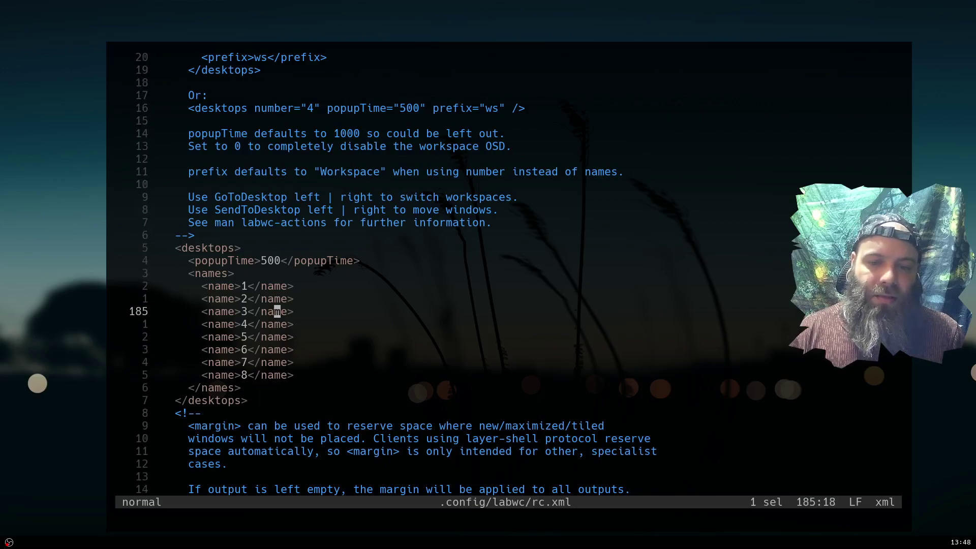
{"action": "key", "text": "k"}
{"action": "key", "text": "k"}
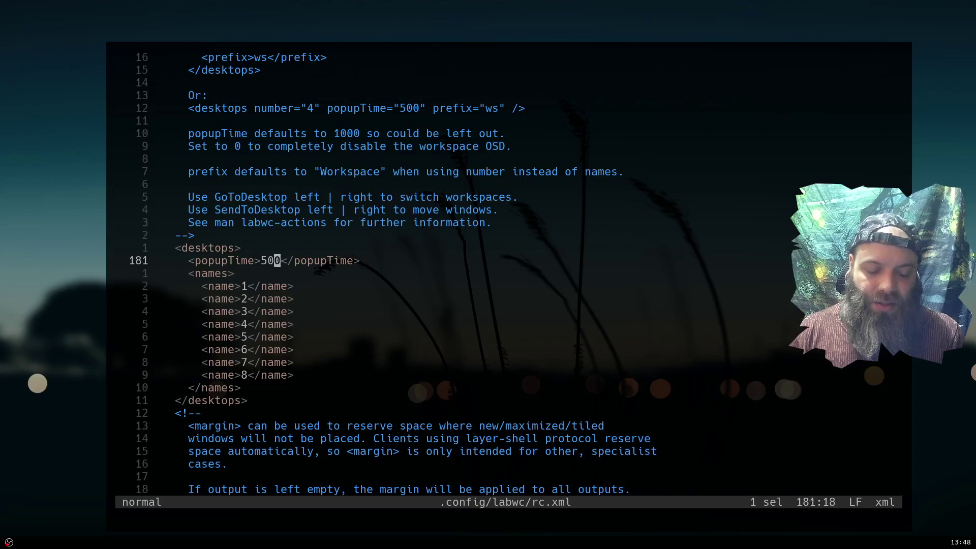
Step: Cycle forward through the configured workspaces to an empty one
{"action": "key", "text": "ctrl+alt+Right"}
{"action": "key", "text": "ctrl+alt+Right"}
{"action": "key", "text": "ctrl+alt+Right"}
{"action": "key", "text": "ctrl+alt+Right"}
{"action": "key", "text": "ctrl+alt+Right"}
{"action": "key", "text": "ctrl+alt+Right"}
{"action": "key", "text": "ctrl+alt+Right"}
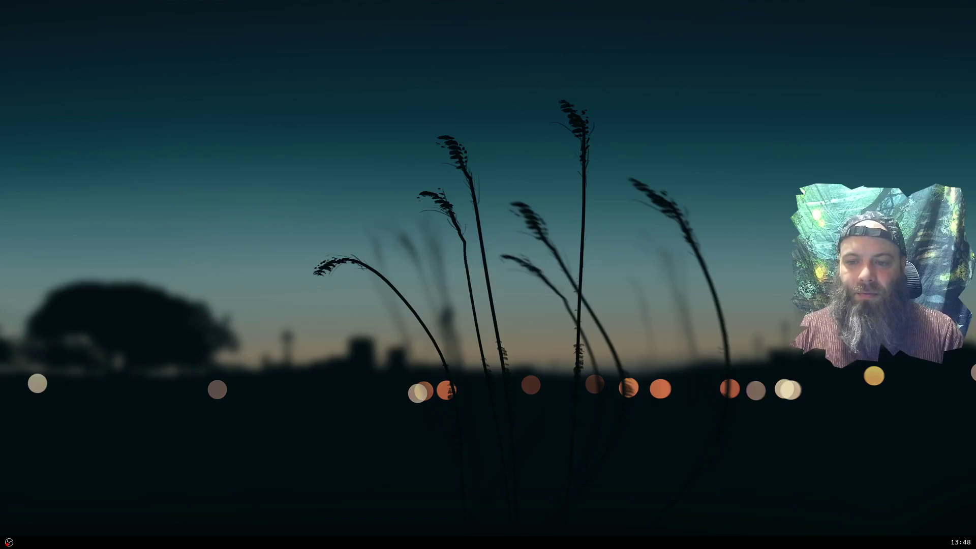
Step: Demonstrate workspace switching by moving forward and back across the empty workspaces
{"action": "key", "text": "ctrl+alt+Right"}
{"action": "key", "text": "ctrl+alt+Right"}
{"action": "key", "text": "ctrl+alt+Right"}
{"action": "key", "text": "ctrl+alt+Right"}
{"action": "key", "text": "ctrl+alt+Right"}
{"action": "key", "text": "ctrl+alt+Left"}
{"action": "key", "text": "ctrl+alt+Right"}
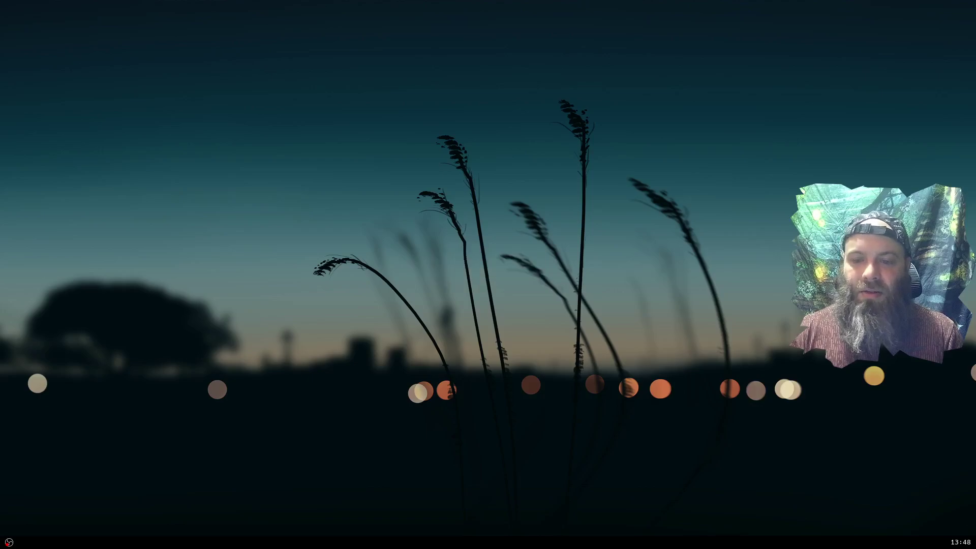
Step: Find rc.xml with the fuzzy file finder, open .config/labwc/rc.xml and go to the desktops notes
{"action": "key", "text": "super+Return"}
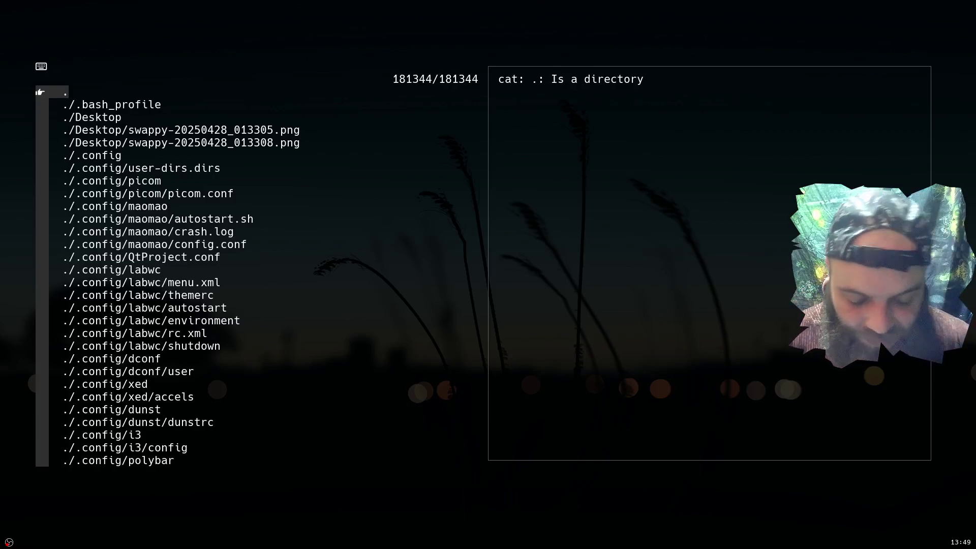
{"action": "type", "text": "rc.xml"}
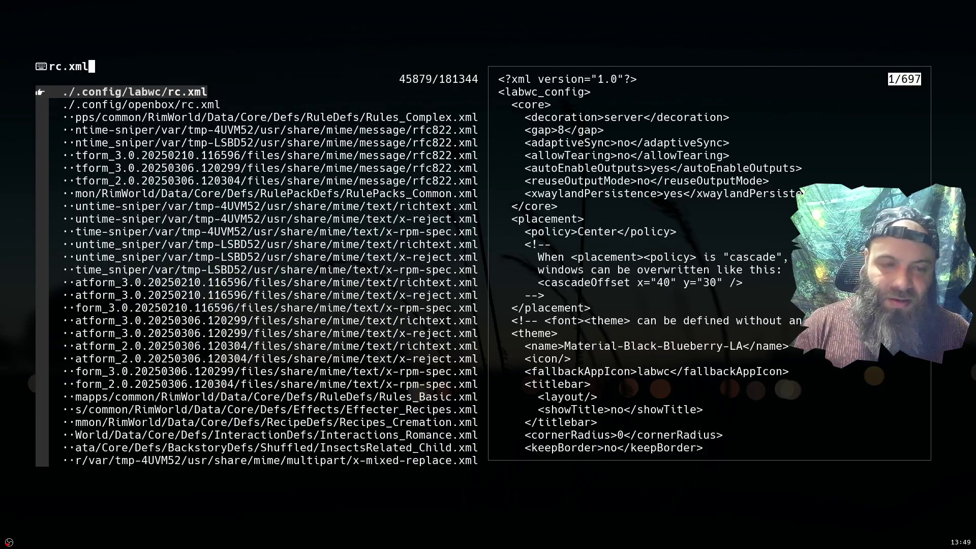
{"action": "key", "text": "Return"}
{"action": "scroll", "coordinate": [488, 249], "scroll_direction": "down", "scroll_amount": 20}
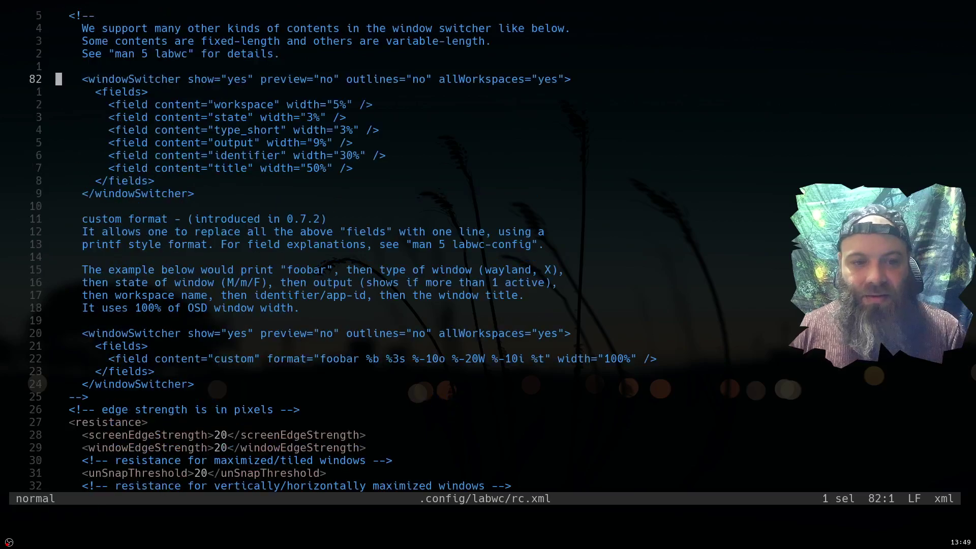
{"action": "scroll", "coordinate": [488, 250], "scroll_direction": "down", "scroll_amount": 20}
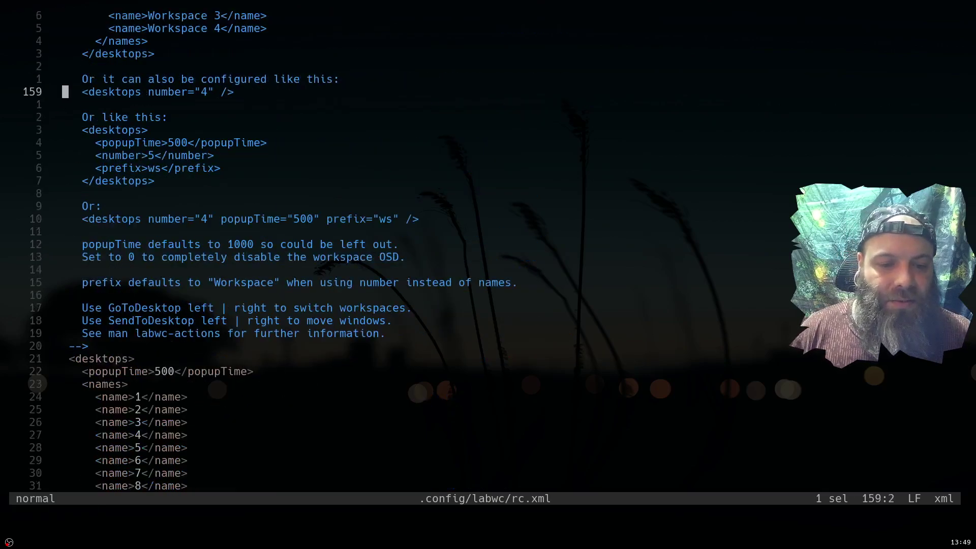
Step: Read past the desktops section to the commented margin notes and the percent-based regions examples
{"action": "key", "text": "j"}
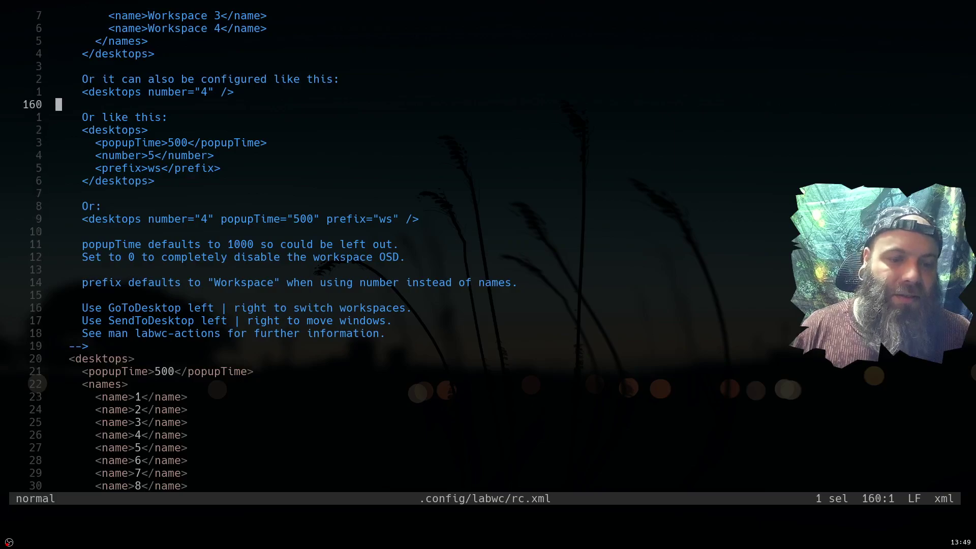
{"action": "key", "text": "j"}
{"action": "key", "text": "j"}
{"action": "key", "text": "j"}
{"action": "key", "text": "j"}
{"action": "key", "text": "j"}
{"action": "key", "text": "j"}
{"action": "key", "text": "j"}
{"action": "key", "text": "j"}
{"action": "key", "text": "j"}
{"action": "key", "text": "j"}
{"action": "key", "text": "j"}
{"action": "key", "text": "j"}
{"action": "key", "text": "j"}
{"action": "key", "text": "j"}
{"action": "key", "text": "j"}
{"action": "key", "text": "j"}
{"action": "key", "text": "j"}
{"action": "key", "text": "j"}
{"action": "key", "text": "j"}
{"action": "key", "text": "j"}
{"action": "key", "text": "j"}
{"action": "key", "text": "k"}
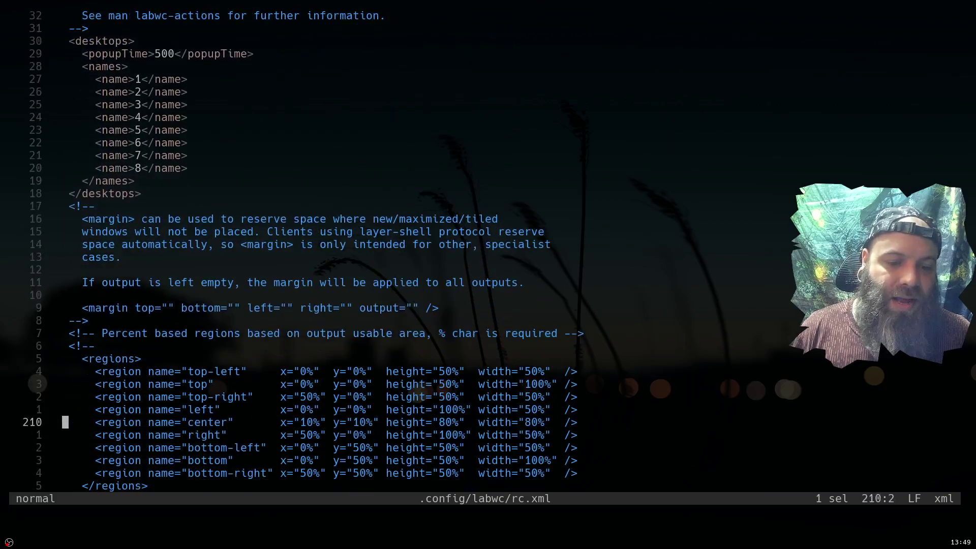
{"action": "key", "text": "k"}
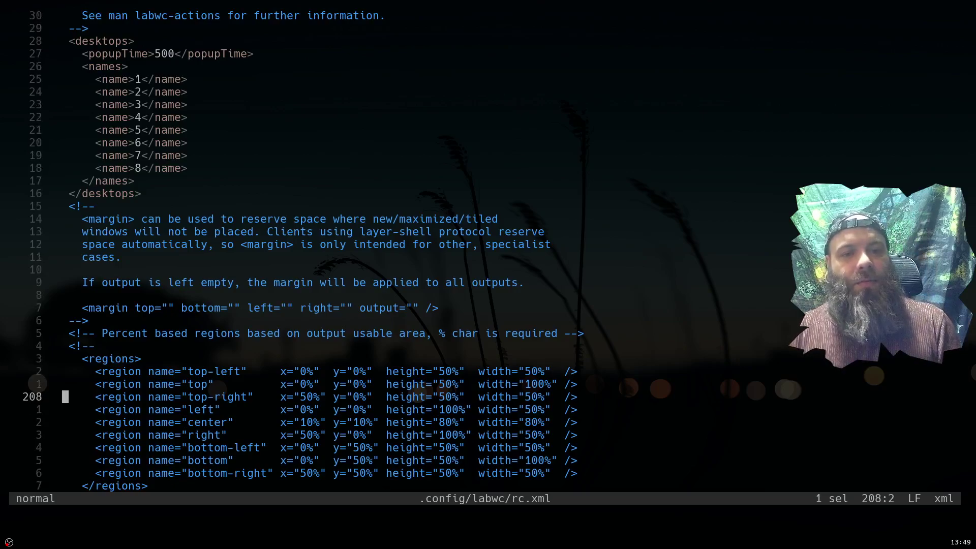
{"action": "key", "text": "j"}
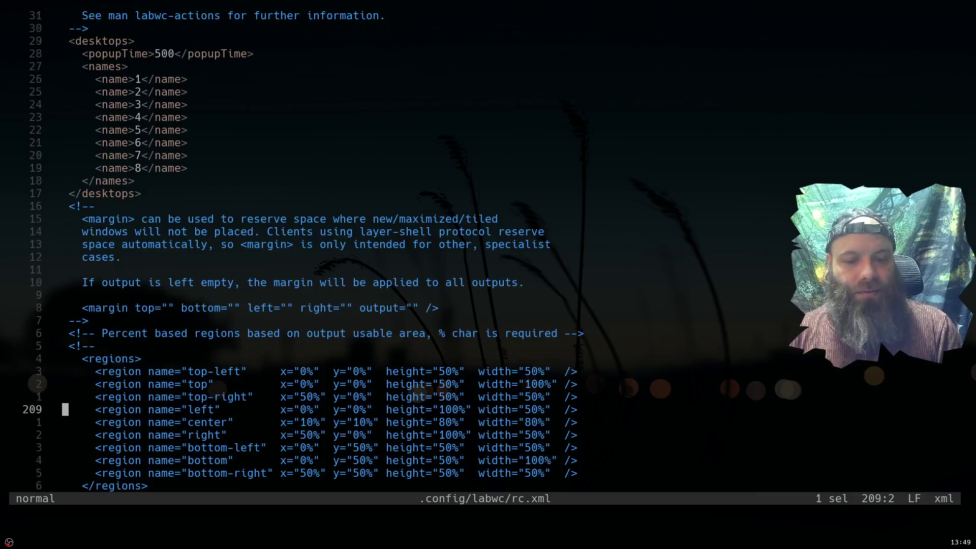
Step: Read the notes on keybind modifiers and default keybinds, continuing to the start of the keyboard section
{"action": "key", "text": "j"}
{"action": "key", "text": "j"}
{"action": "key", "text": "j"}
{"action": "key", "text": "j"}
{"action": "key", "text": "j"}
{"action": "key", "text": "j"}
{"action": "key", "text": "j"}
{"action": "key", "text": "j"}
{"action": "key", "text": "j"}
{"action": "key", "text": "j"}
{"action": "key", "text": "j"}
{"action": "key", "text": "j"}
{"action": "key", "text": "j"}
{"action": "key", "text": "j"}
{"action": "key", "text": "j"}
{"action": "key", "text": "j"}
{"action": "key", "text": "j"}
{"action": "key", "text": "j"}
{"action": "key", "text": "j"}
{"action": "key", "text": "j"}
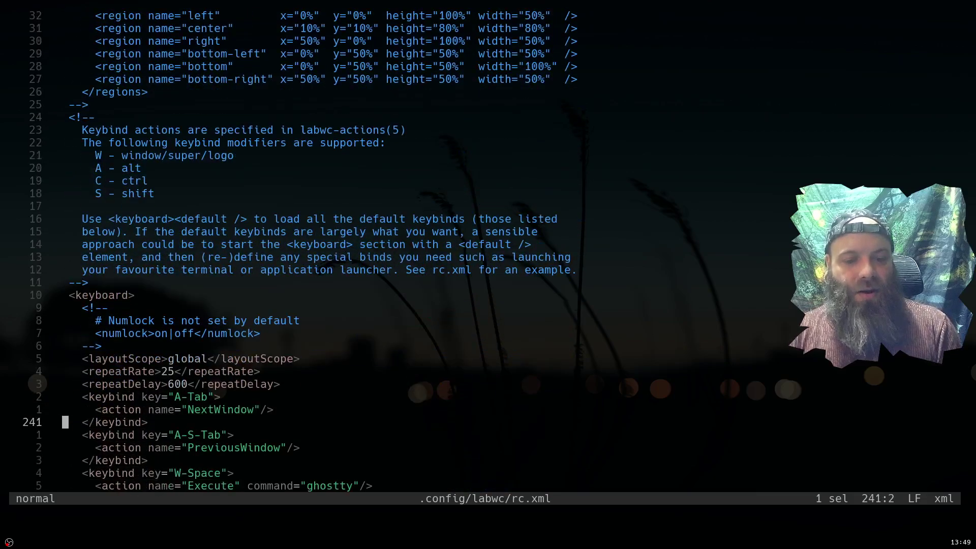
Step: Examine the keyboard section's layoutScope and repeat settings and its A-Tab, A-S-Tab and W-Space keybinds
{"action": "key", "text": "j"}
{"action": "key", "text": "j"}
{"action": "key", "text": "j"}
{"action": "key", "text": "j"}
{"action": "key", "text": "j"}
{"action": "key", "text": "k"}
{"action": "key", "text": "k"}
{"action": "key", "text": "k"}
{"action": "key", "text": "k"}
{"action": "key", "text": "k"}
{"action": "key", "text": "k"}
{"action": "key", "text": "k"}
{"action": "key", "text": "j"}
{"action": "key", "text": "j"}
{"action": "key", "text": "j"}
{"action": "key", "text": "j"}
{"action": "key", "text": "j"}
{"action": "key", "text": "j"}
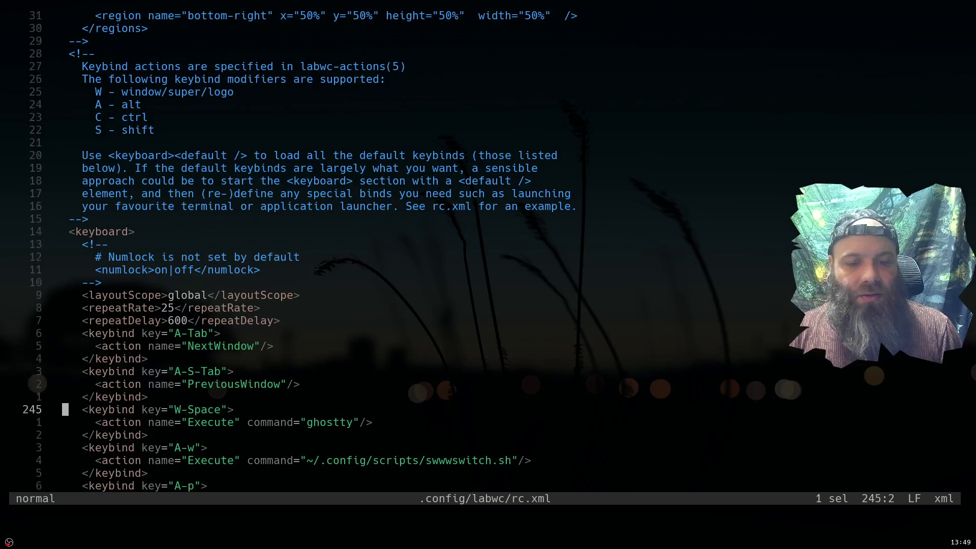
{"action": "key", "text": "j"}
{"action": "key", "text": "j"}
{"action": "key", "text": "j"}
{"action": "key", "text": "j"}
{"action": "key", "text": "k"}
{"action": "key", "text": "k"}
{"action": "key", "text": "k"}
{"action": "key", "text": "k"}
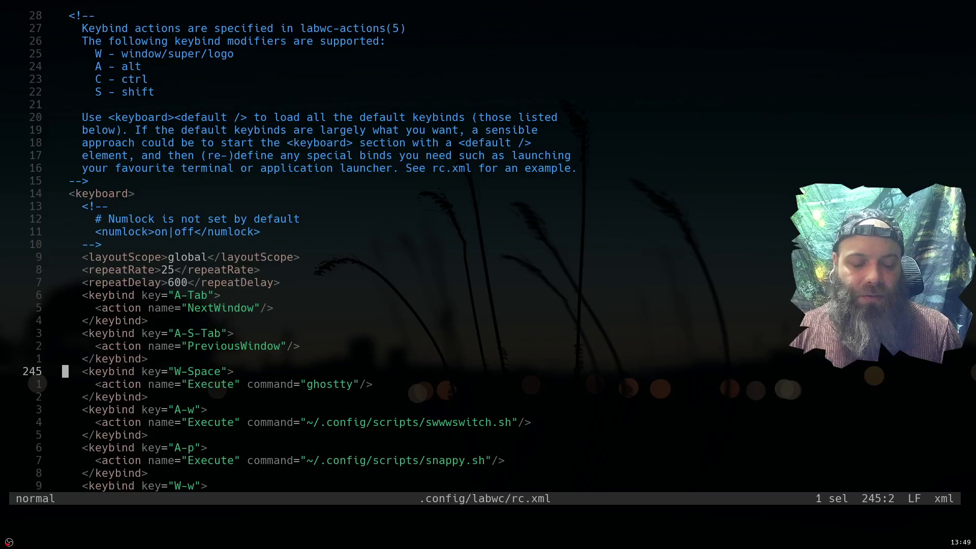
Step: Use the window switcher to reach the other rc.xml window on workspace 3 and go to its keybind entries
{"action": "key", "text": "space"}
{"action": "key", "text": "j"}
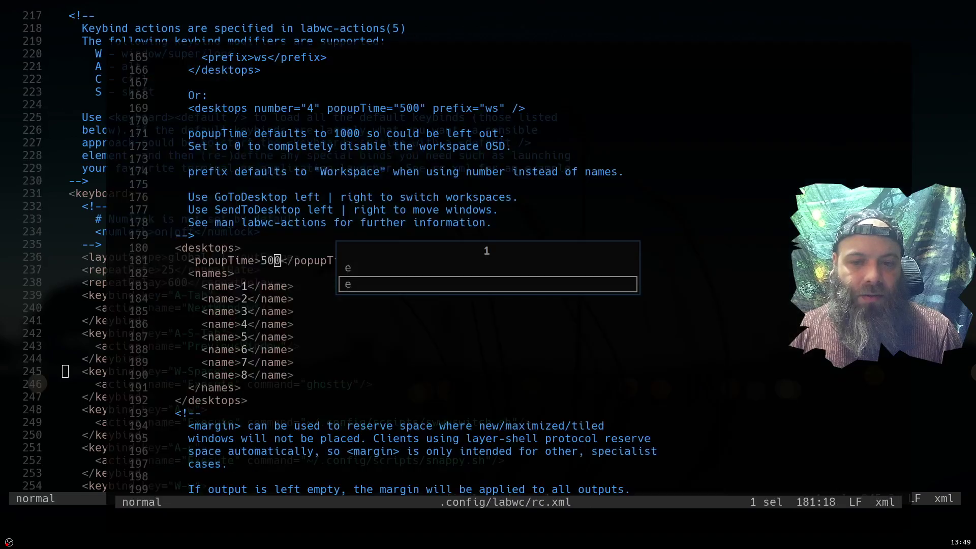
{"action": "key", "text": "Down"}
{"action": "key", "text": "Return"}
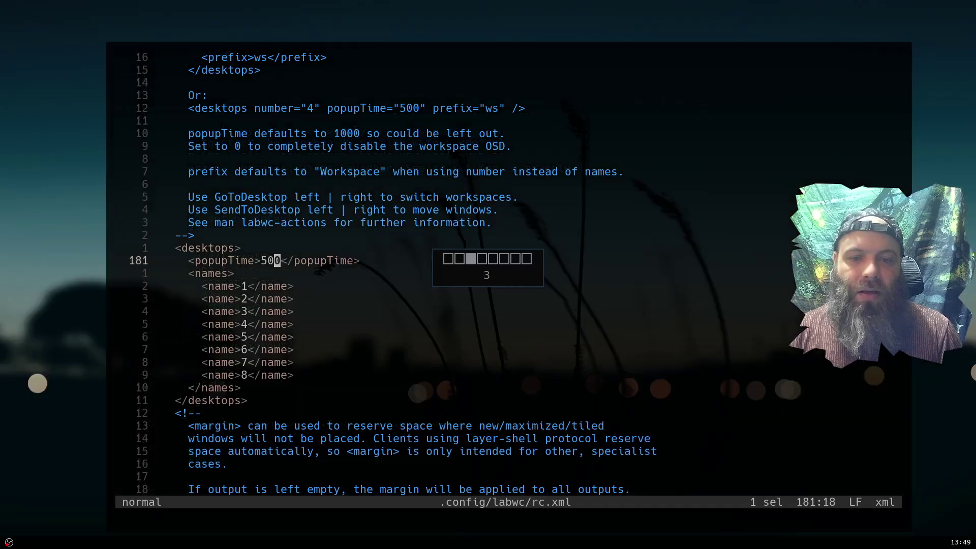
{"action": "key", "text": "j"}
{"action": "key", "text": "j"}
{"action": "key", "text": "ctrl+o"}
{"action": "key", "text": "k"}
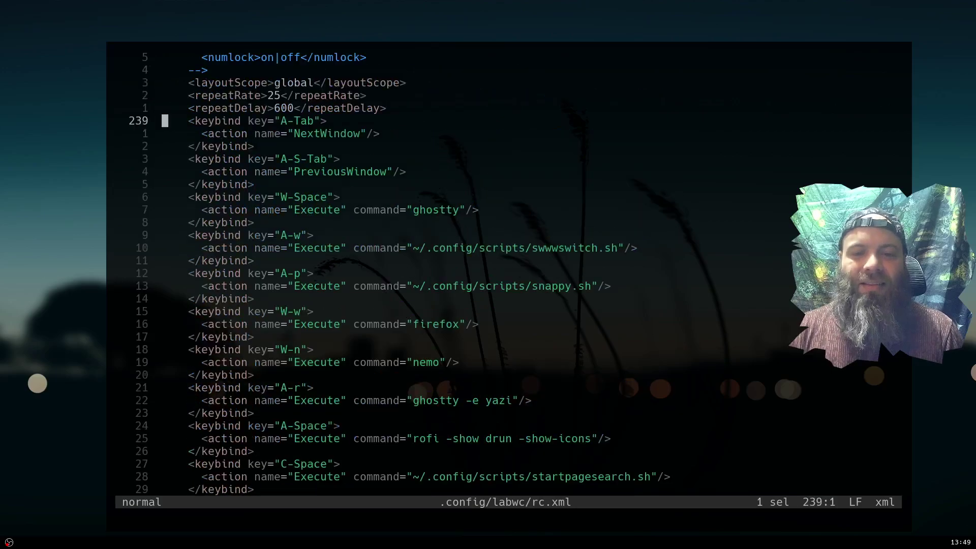
Step: Step through the keybinds from A-Tab past the W-Space ghostty entry to the A-w entry
{"action": "key", "text": "j"}
{"action": "key", "text": "j"}
{"action": "key", "text": "j"}
{"action": "key", "text": "j"}
{"action": "key", "text": "j"}
{"action": "key", "text": "j"}
{"action": "key", "text": "j"}
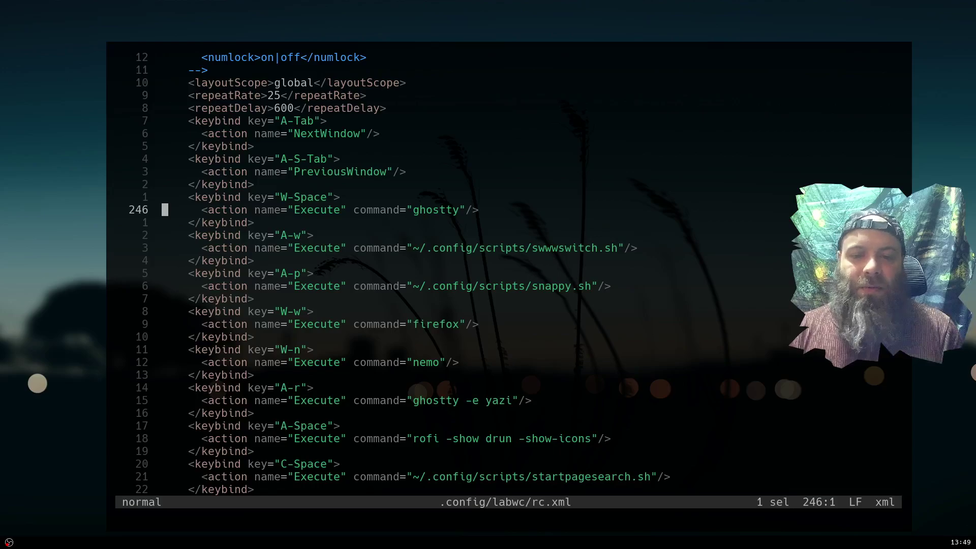
{"action": "key", "text": "j"}
{"action": "key", "text": "j"}
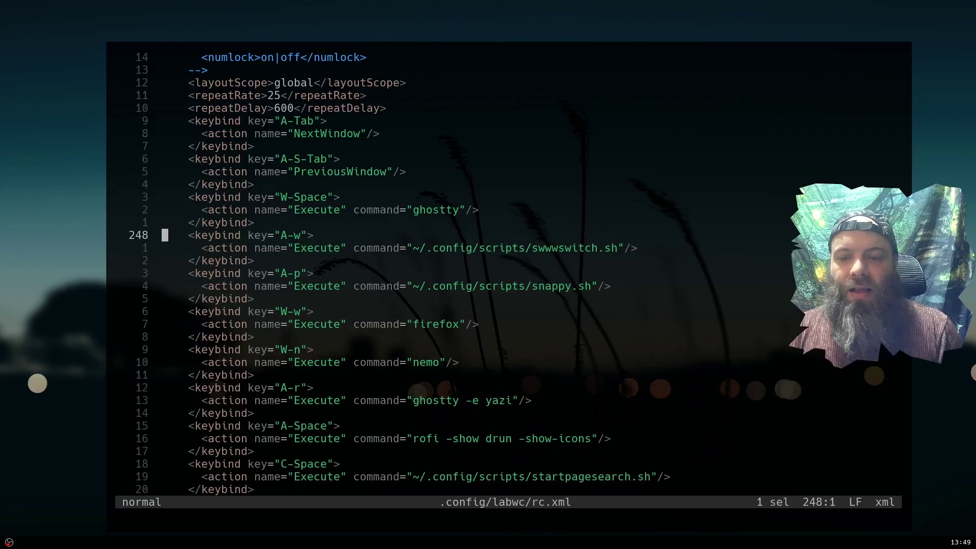
Step: Demonstrate the wallpaper list of swwwswitch.sh with its keybind, close it and move to the A-p entry
{"action": "key", "text": "j"}
{"action": "key", "text": "alt+w"}
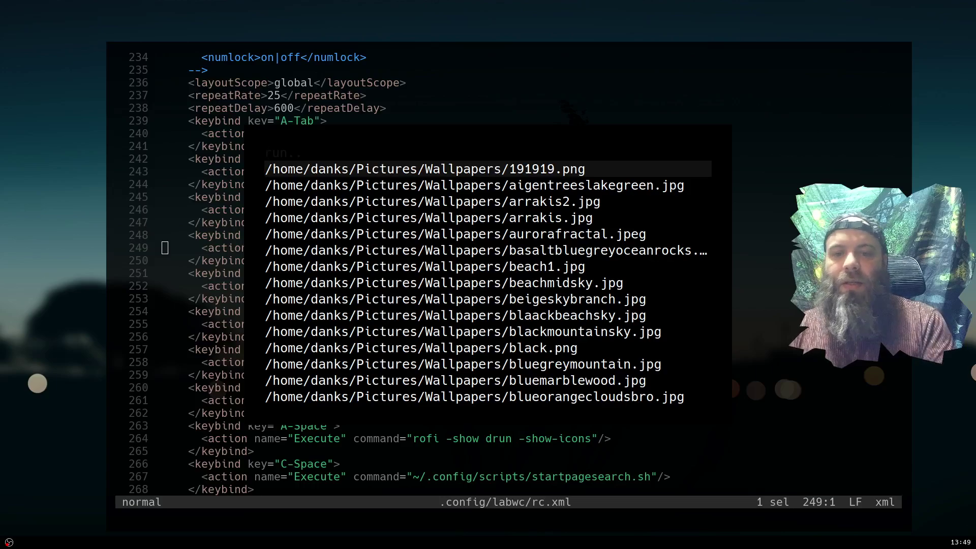
{"action": "key", "text": "Return"}
{"action": "key", "text": "j"}
{"action": "key", "text": "j"}
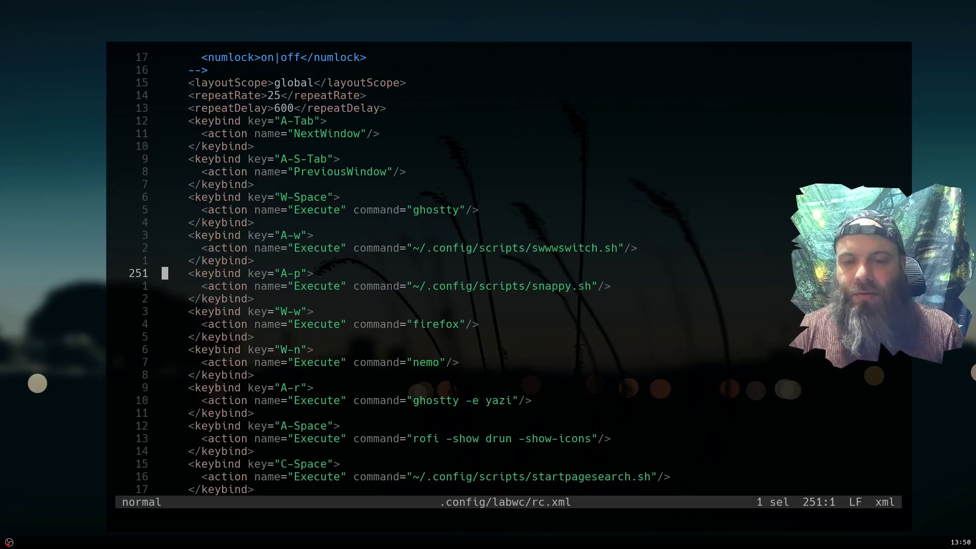
Step: Capture the keybind list with the snappy.sh screenshot keybind and scribble over it with the red brush, line width 5
{"action": "key", "text": "alt+p"}
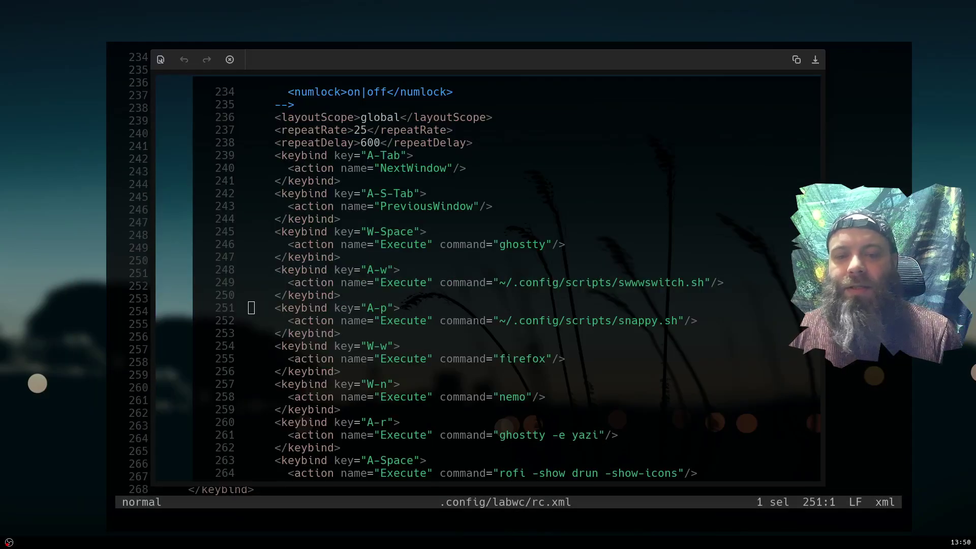
{"action": "left_click", "coordinate": [161, 59]}
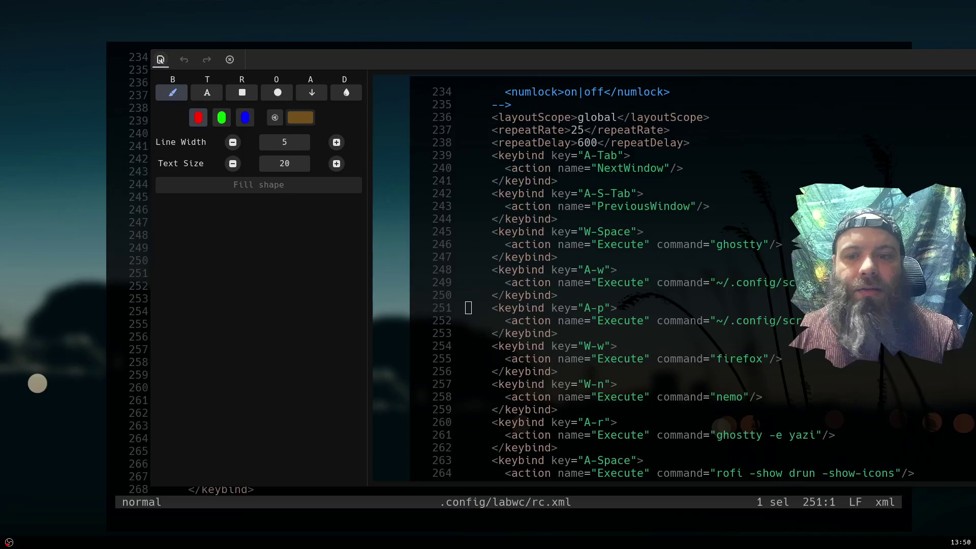
{"action": "mouse_move", "coordinate": [527, 148]}
{"action": "left_mouse_down"}
{"action": "mouse_move", "coordinate": [884, 401]}
{"action": "mouse_move", "coordinate": [711, 218]}
{"action": "mouse_move", "coordinate": [560, 346]}
{"action": "left_mouse_up"}
{"action": "left_click_drag", "start_coordinate": [737, 368], "coordinate": [762, 427]}
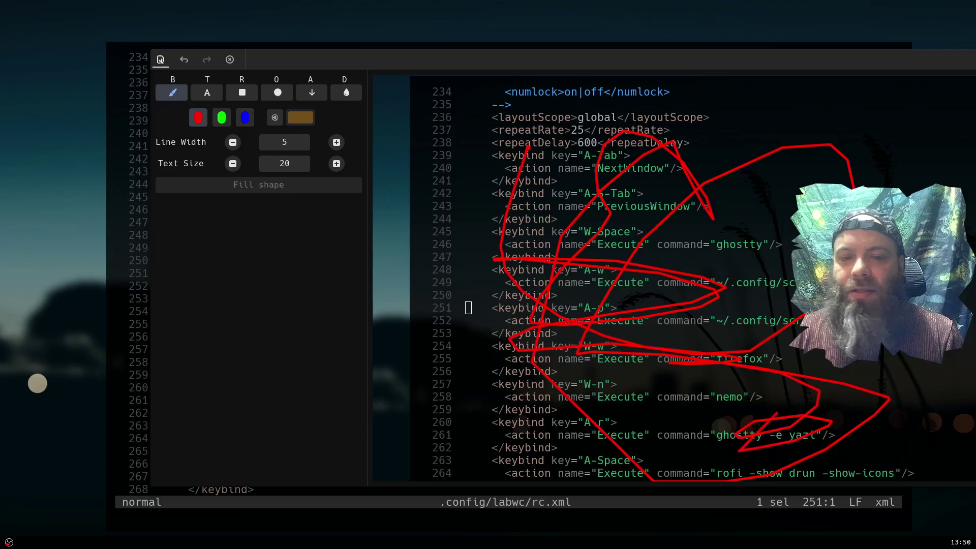
Step: Add the red text "letsssss goooooo" to the screenshot and close the annotation editor
{"action": "key", "text": "t"}
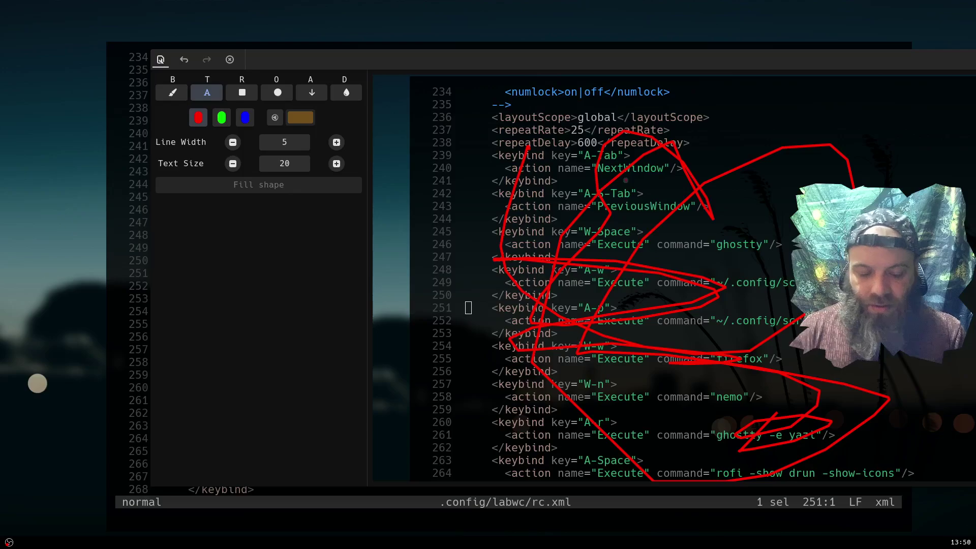
{"action": "left_click", "coordinate": [626, 180]}
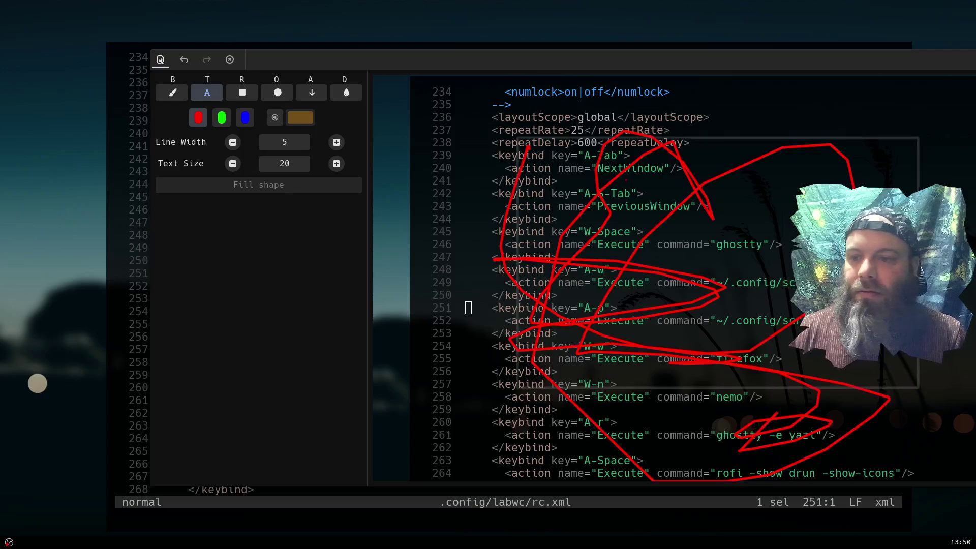
{"action": "type", "text": "letsssss"}
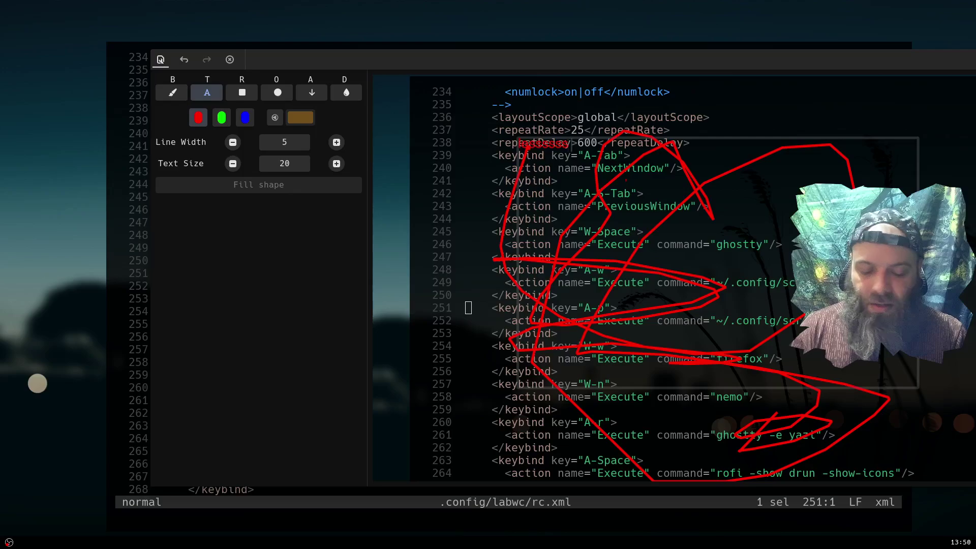
{"action": "type", "text": " goooooo"}
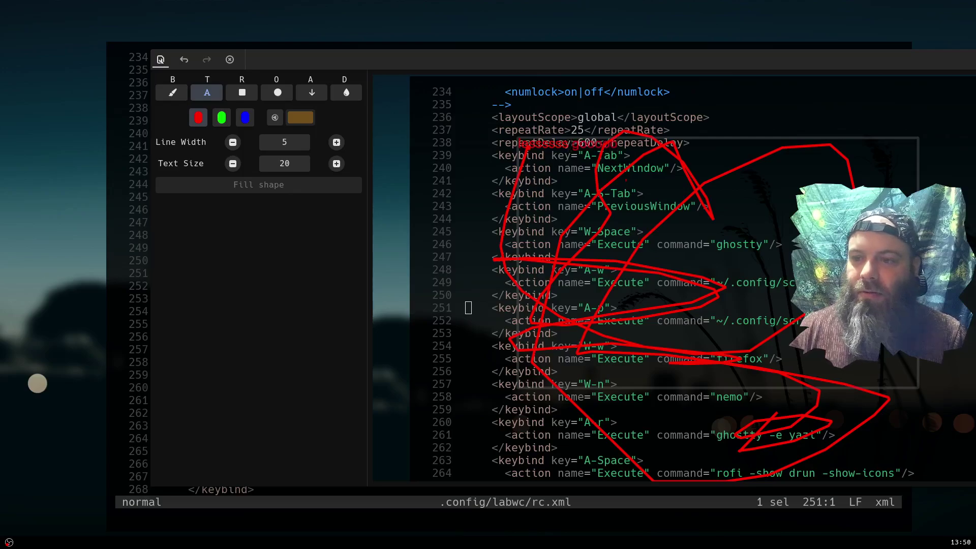
{"action": "key", "text": "Return"}
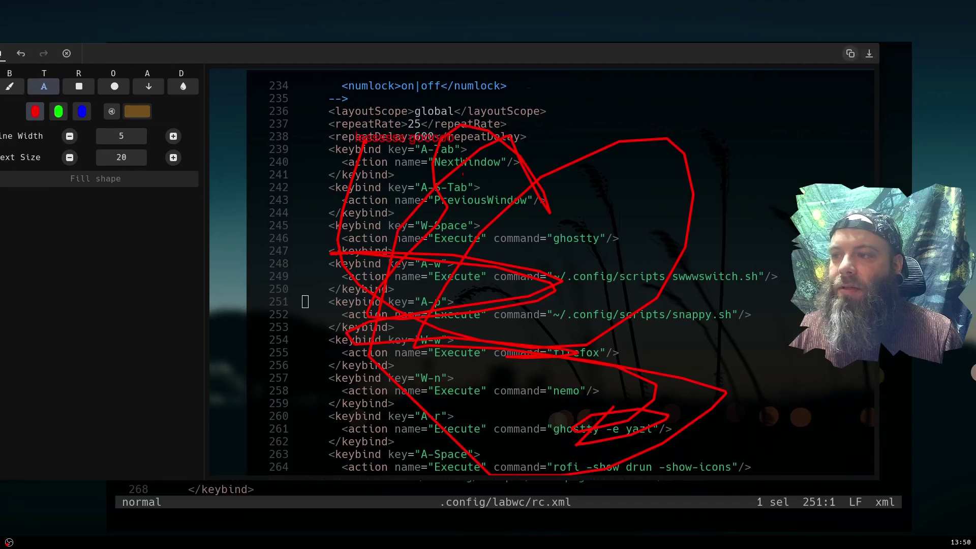
{"action": "key", "text": "Escape"}
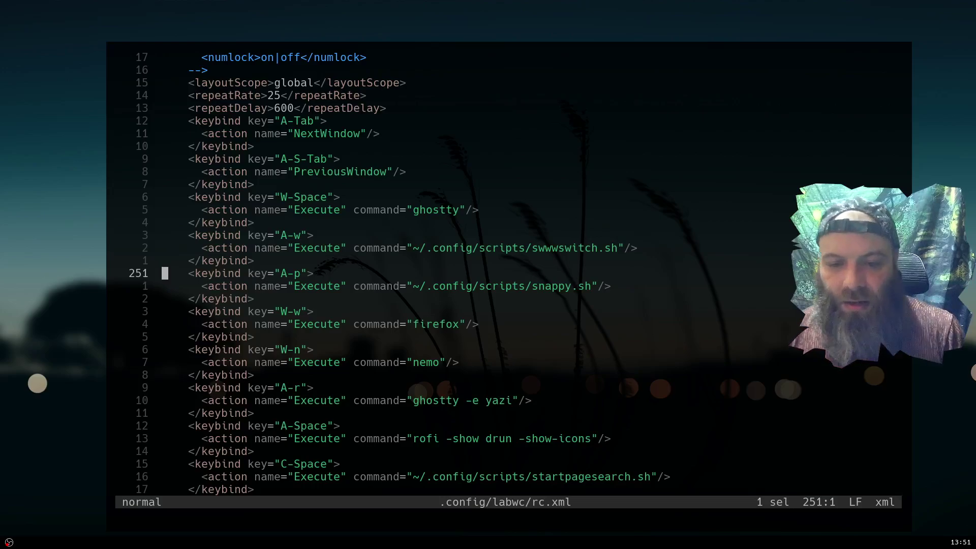
Step: Bring more keybinds into view, switch to the empty workspace 4 and launch the web browser to browse YouTube
{"action": "scroll", "coordinate": [508, 274], "scroll_direction": "down", "scroll_amount": 2}
{"action": "key", "text": "super+2"}
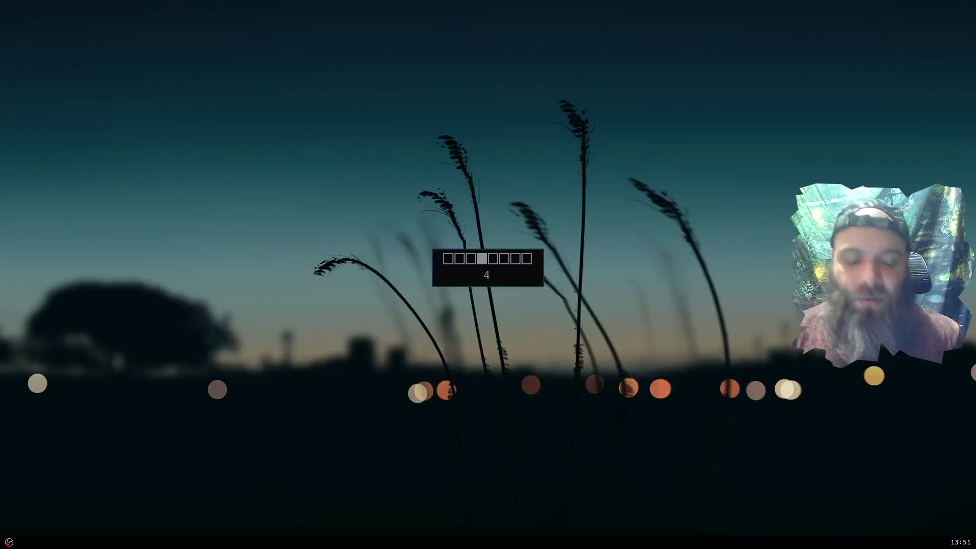
{"action": "key", "text": "super+b"}
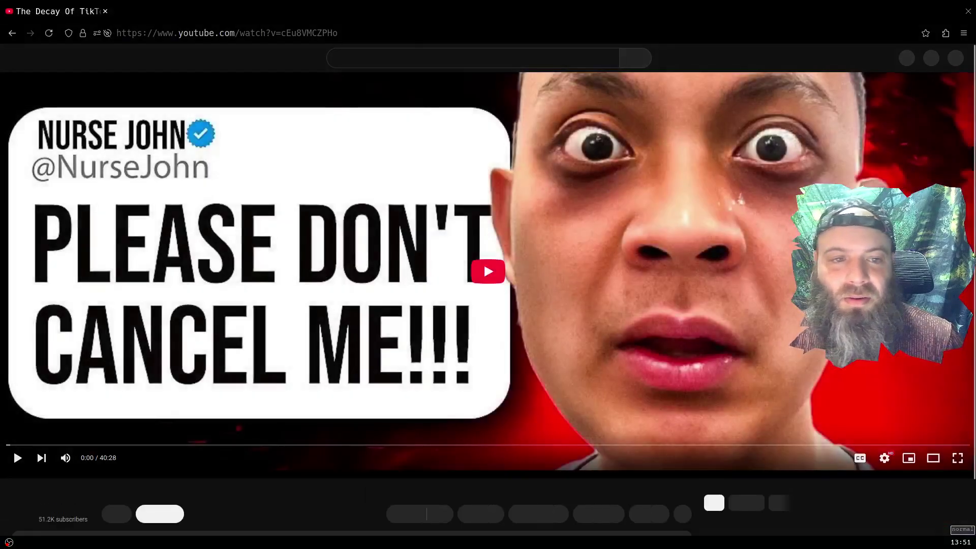
{"action": "scroll", "coordinate": [488, 274], "scroll_direction": "down", "scroll_amount": 3}
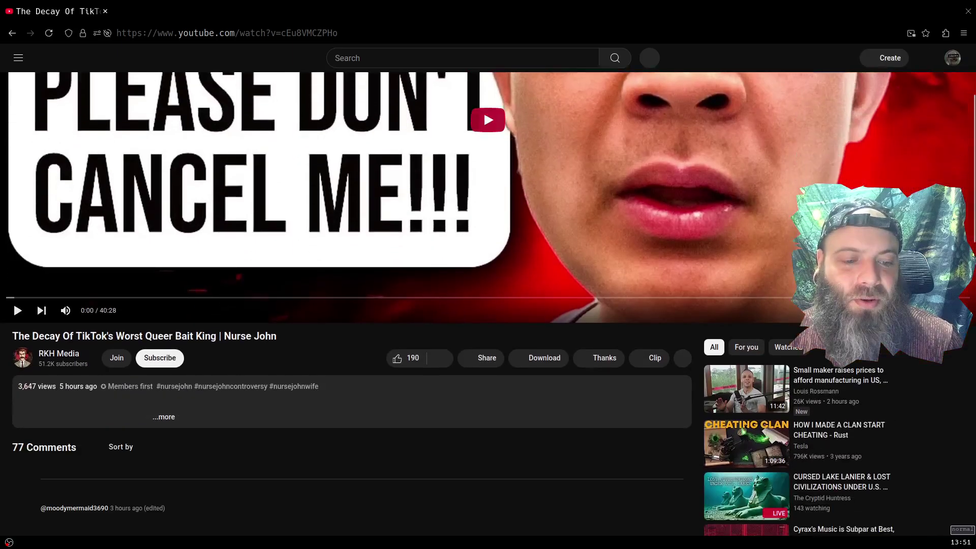
{"action": "scroll", "coordinate": [356, 460], "scroll_direction": "up", "scroll_amount": 3}
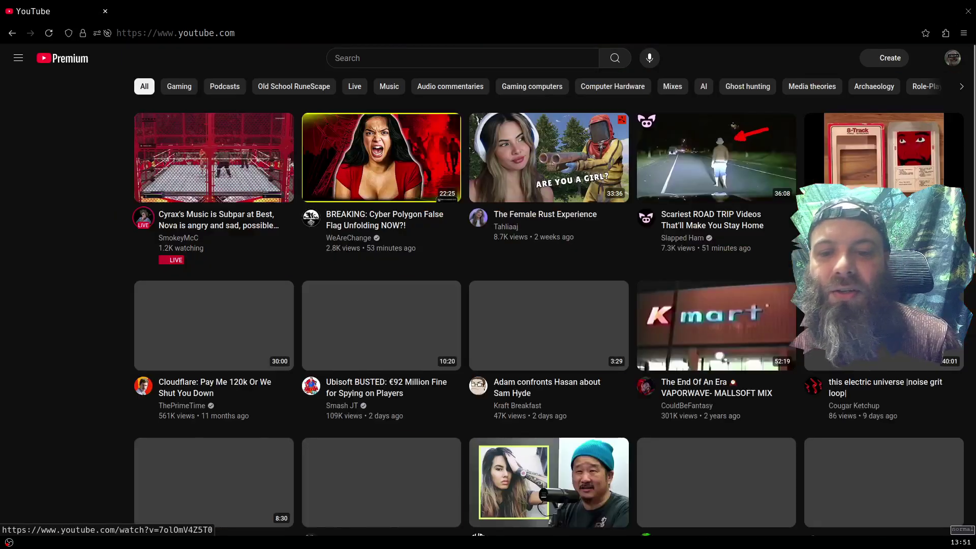
Step: Show the browser's open prompt with history and bookmarks, dismiss it and return to rc.xml on workspace 3
{"action": "key", "text": "o"}
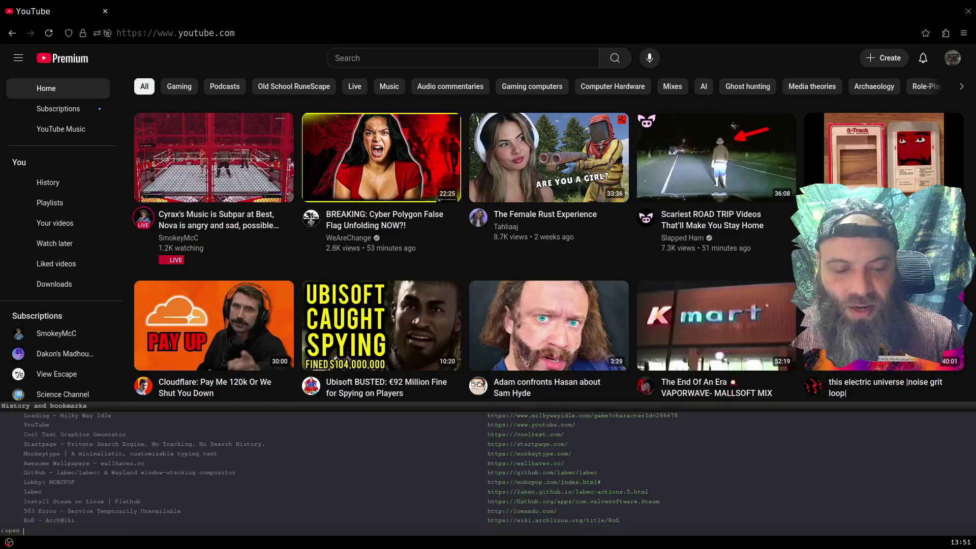
{"action": "key", "text": "Escape"}
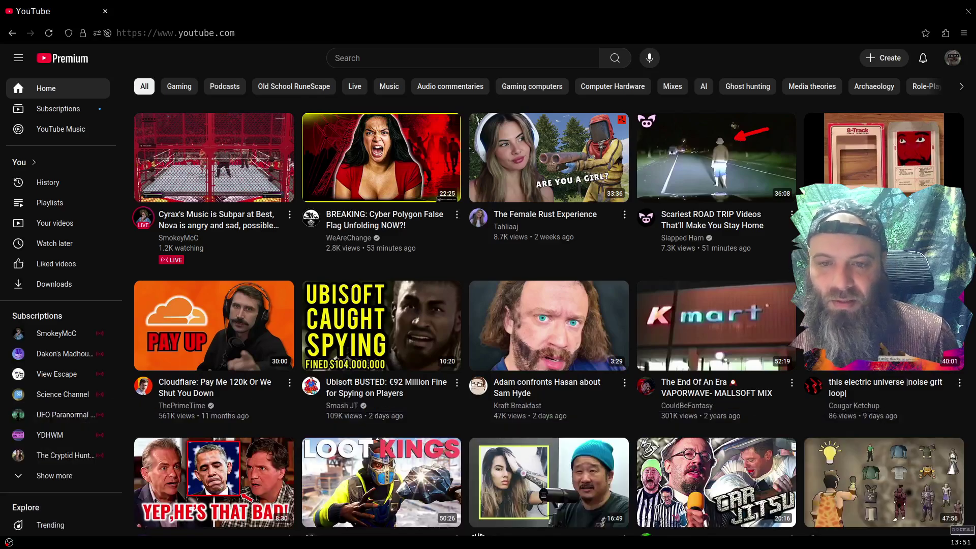
{"action": "key", "text": "super+3"}
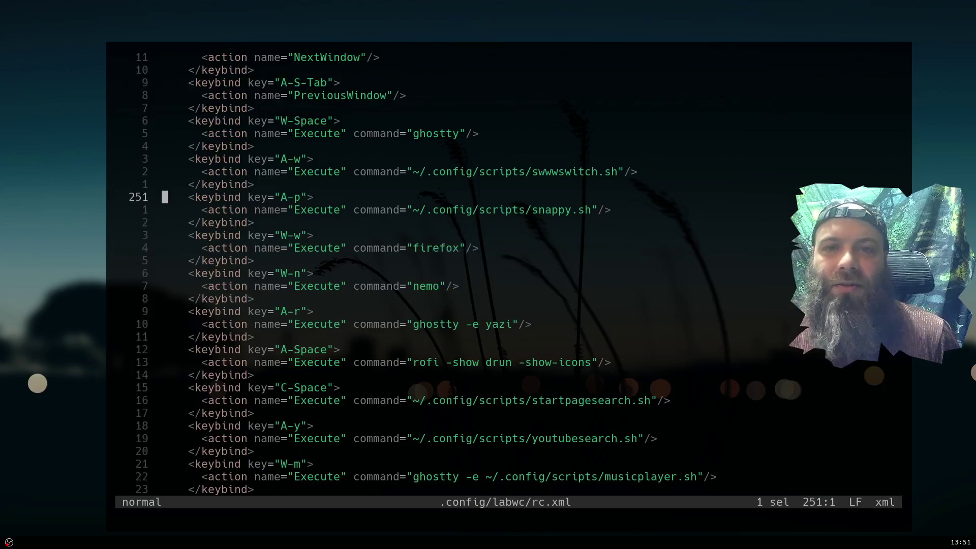
Step: Go to the W-n keybind in rc.xml, try it by launching the Nemo file manager, and close Nemo
{"action": "key", "text": "j"}
{"action": "key", "text": "j"}
{"action": "key", "text": "j"}
{"action": "key", "text": "j"}
{"action": "key", "text": "j"}
{"action": "key", "text": "j"}
{"action": "key", "text": "j"}
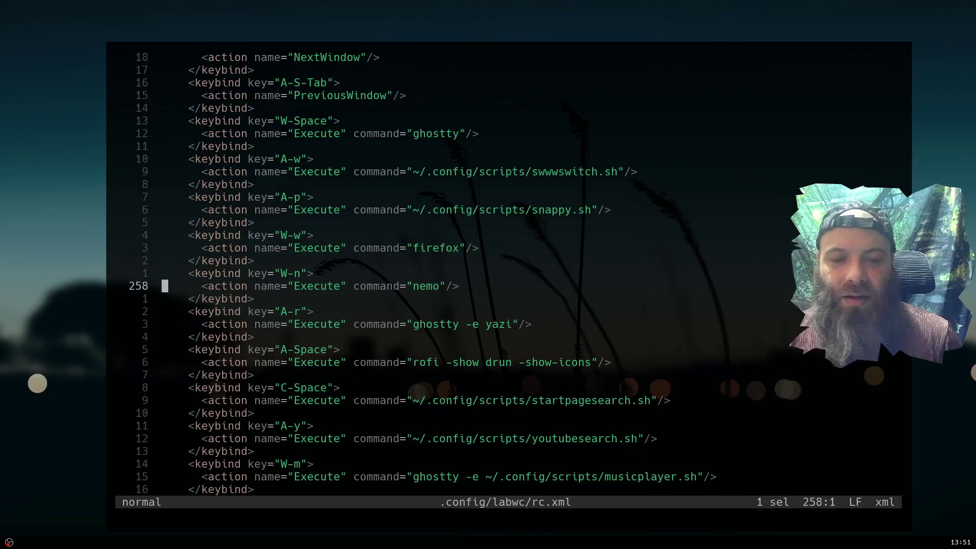
{"action": "key", "text": "super+n"}
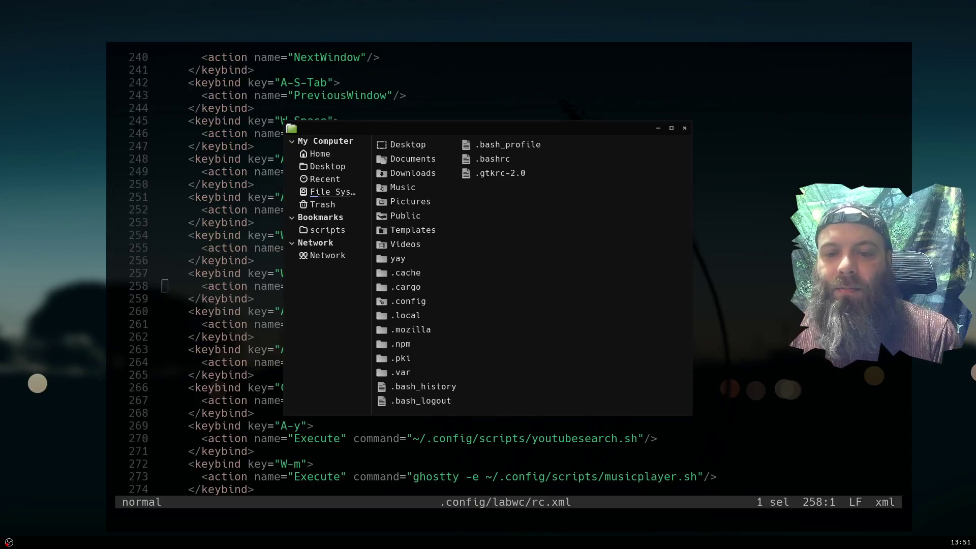
{"action": "key", "text": "alt+F4"}
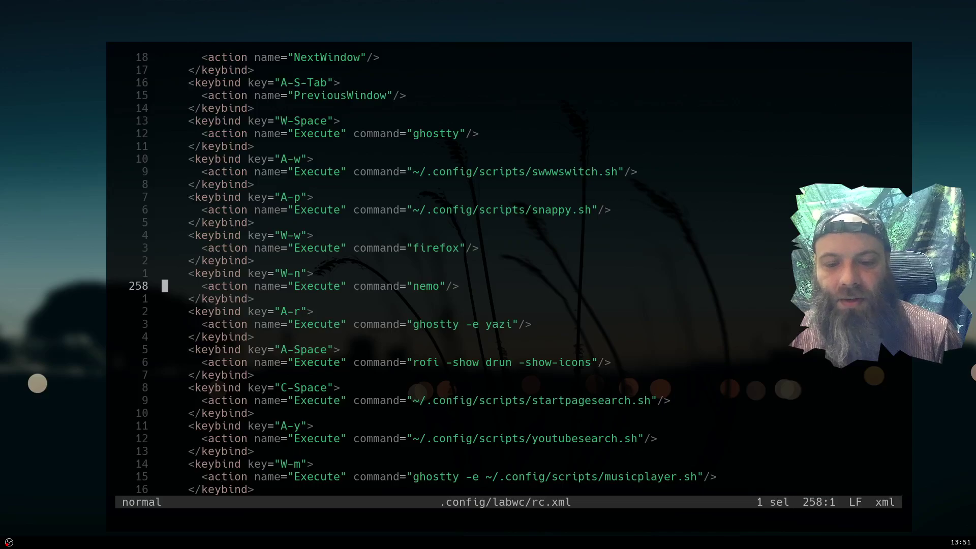
Step: Try the A-Space keybind by opening the rofi application launcher, look through its entries and dismiss it
{"action": "scroll", "coordinate": [508, 275], "scroll_direction": "down", "scroll_amount": 2}
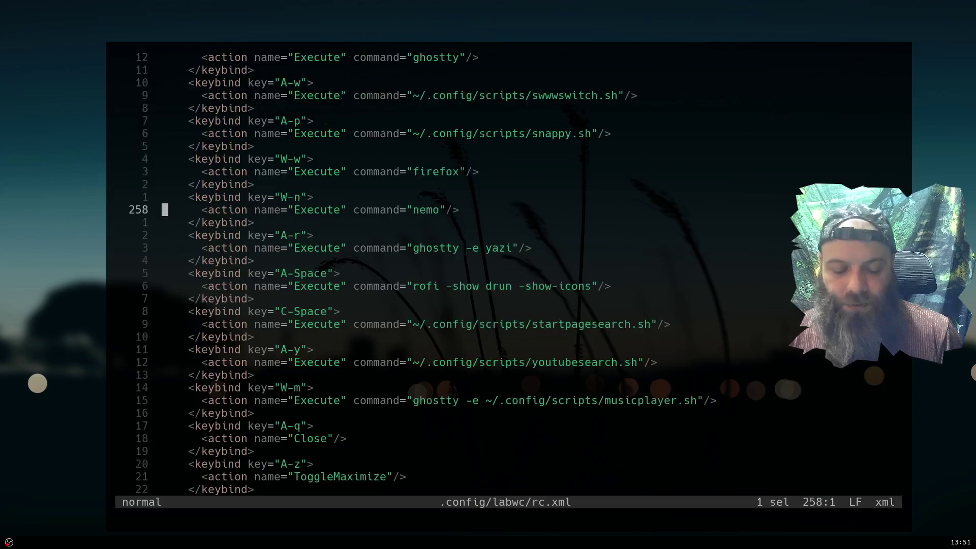
{"action": "key", "text": "alt+space"}
{"action": "key", "text": "Down"}
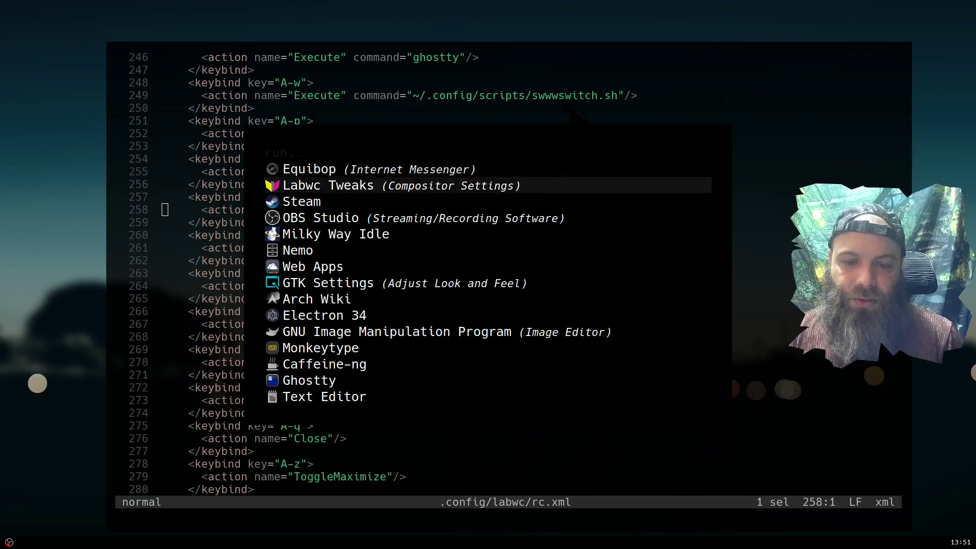
{"action": "scroll", "coordinate": [488, 279], "scroll_direction": "down", "scroll_amount": 20}
{"action": "scroll", "coordinate": [488, 280], "scroll_direction": "up", "scroll_amount": 20}
{"action": "scroll", "coordinate": [488, 280], "scroll_direction": "down", "scroll_amount": 3}
{"action": "key", "text": "Escape"}
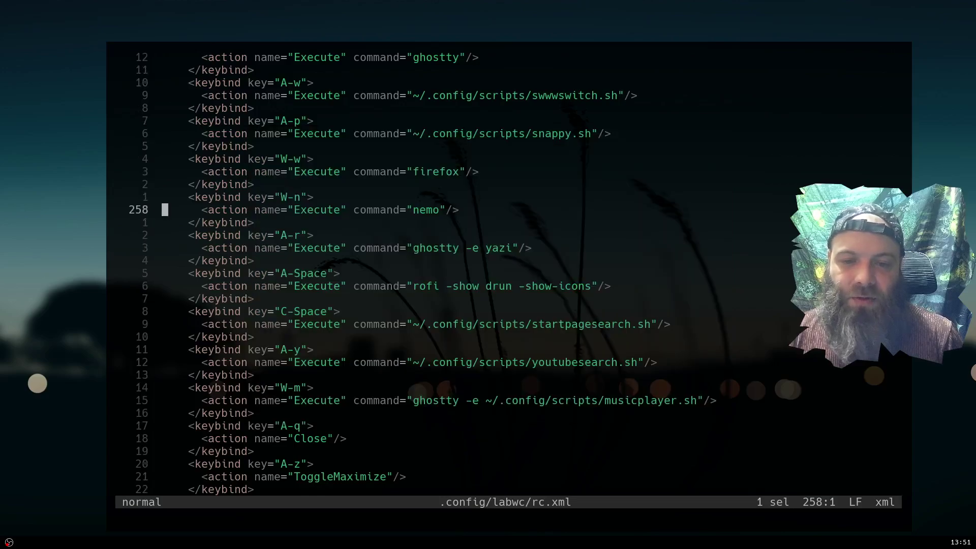
{"action": "key", "text": "space"}
{"action": "key", "text": "Escape"}
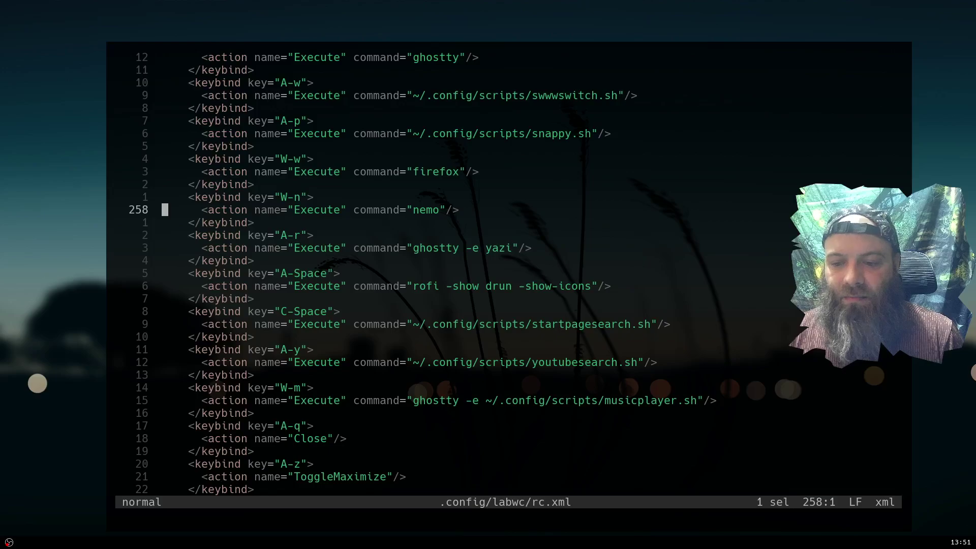
Step: On an empty workspace, search Startpage for "labwc" with the rofi search prompt, and close the browser
{"action": "scroll", "coordinate": [508, 275], "scroll_direction": "down", "scroll_amount": 2}
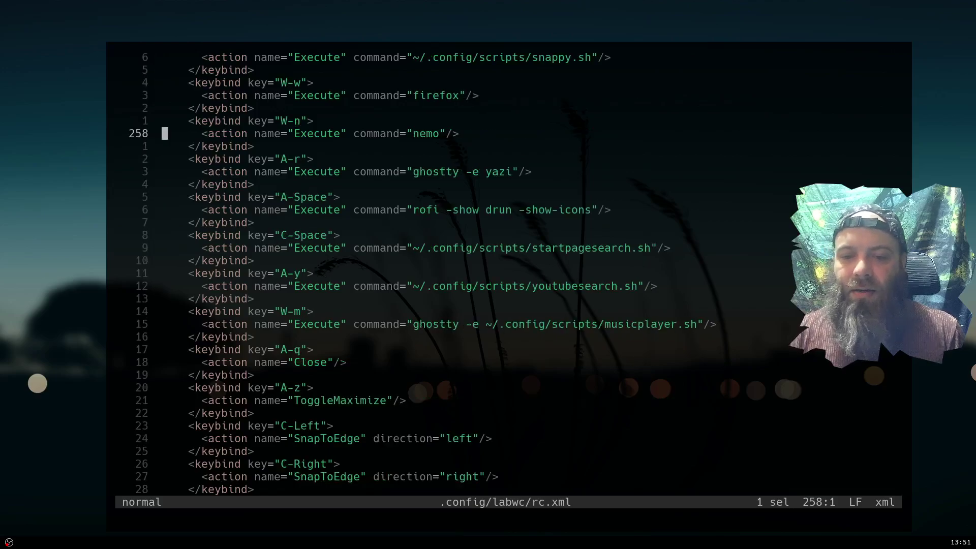
{"action": "key", "text": "super+2"}
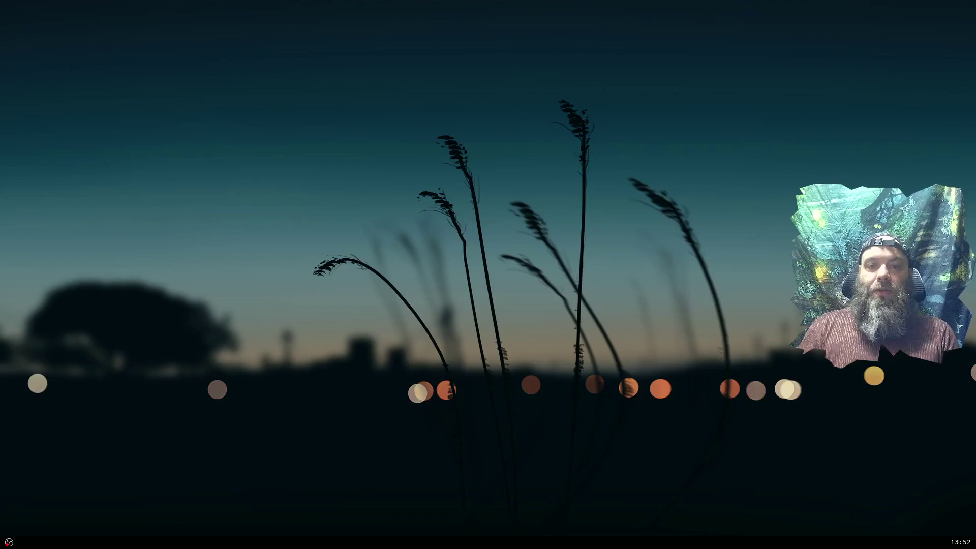
{"action": "key", "text": "super+d"}
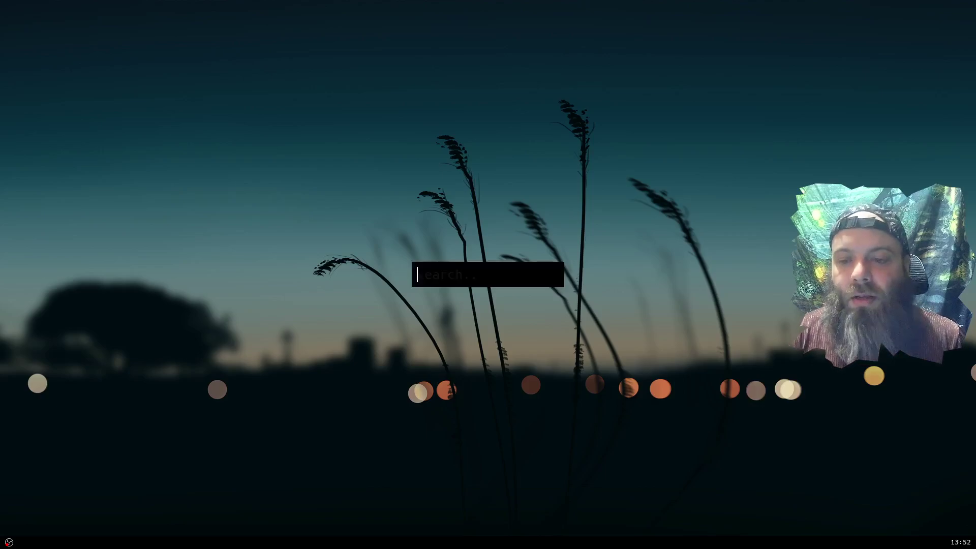
{"action": "type", "text": "labwc"}
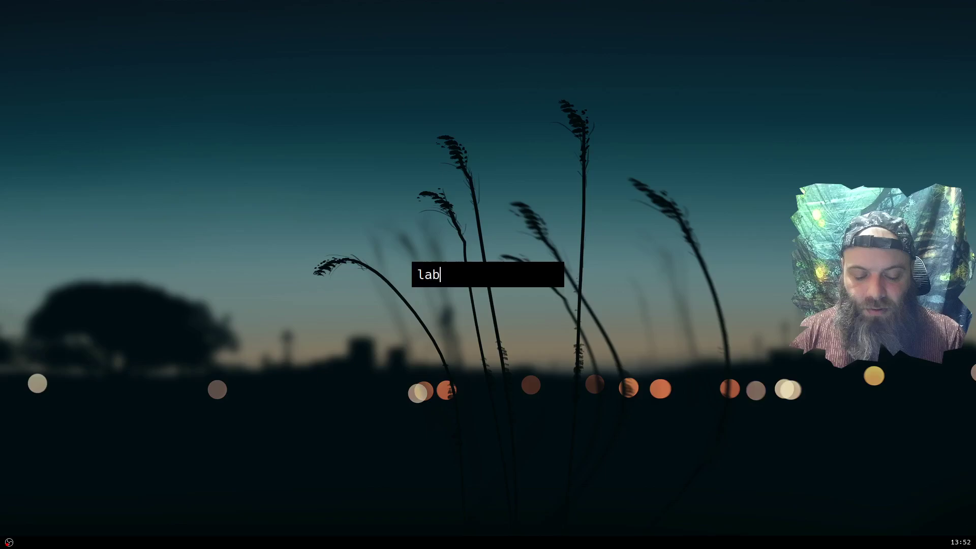
{"action": "key", "text": "Return"}
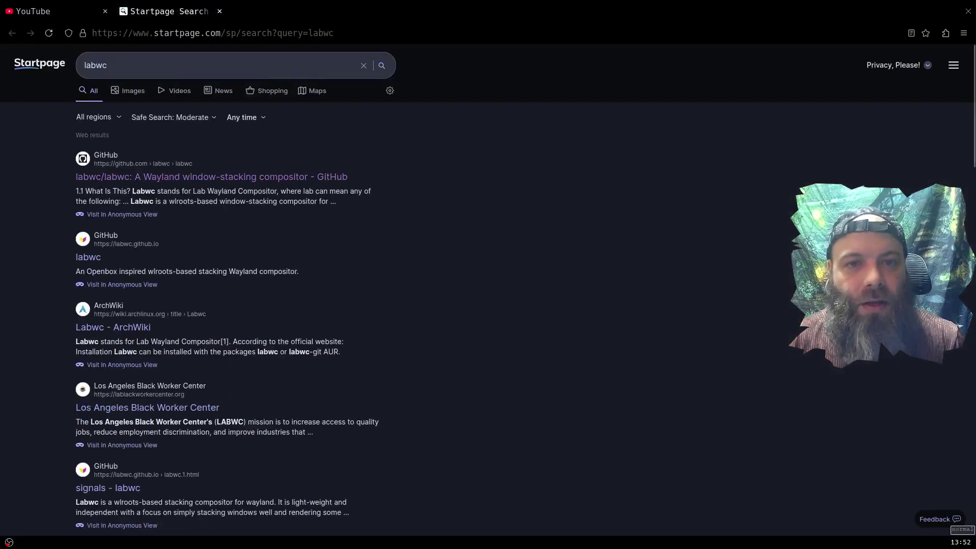
{"action": "key", "text": "ctrl+w"}
{"action": "key", "text": "ctrl+w"}
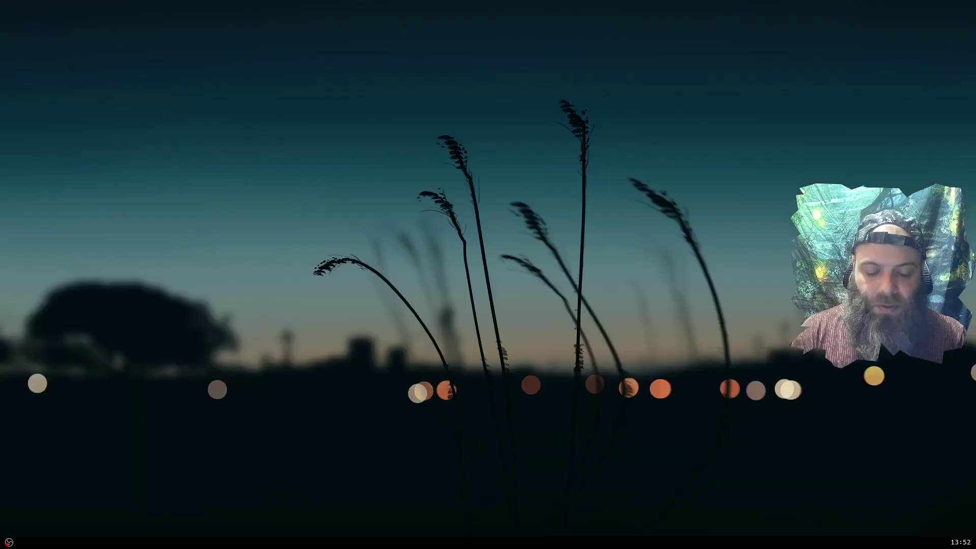
Step: Search YouTube for "jdanks linux" with the rofi YouTube prompt
{"action": "key", "text": "super+y"}
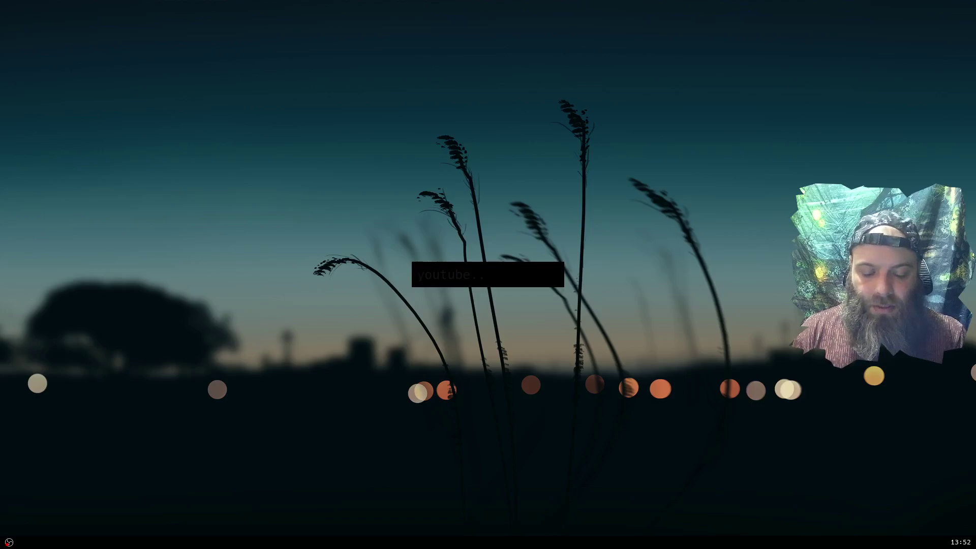
{"action": "type", "text": "jdanks limnn"}
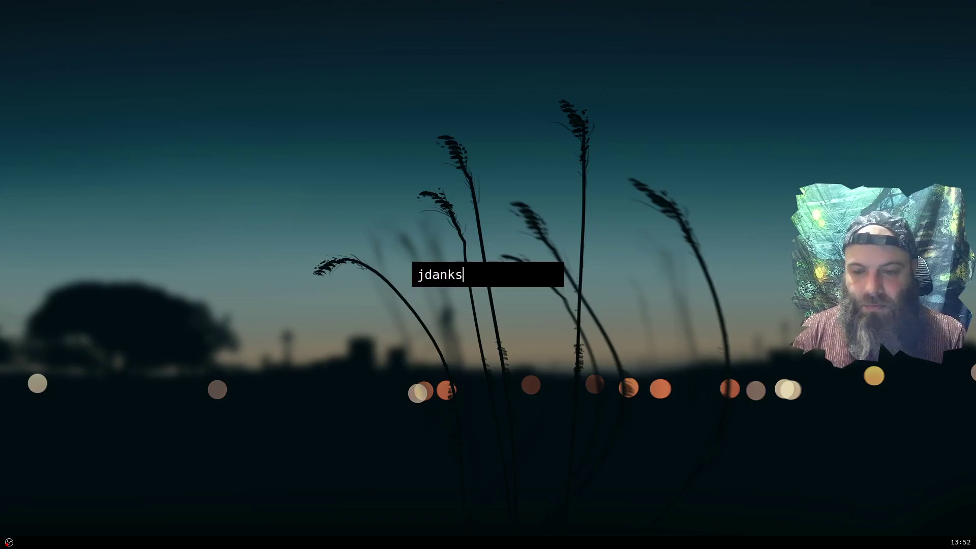
{"action": "key", "text": "BackSpace"}
{"action": "key", "text": "BackSpace"}
{"action": "key", "text": "BackSpace"}
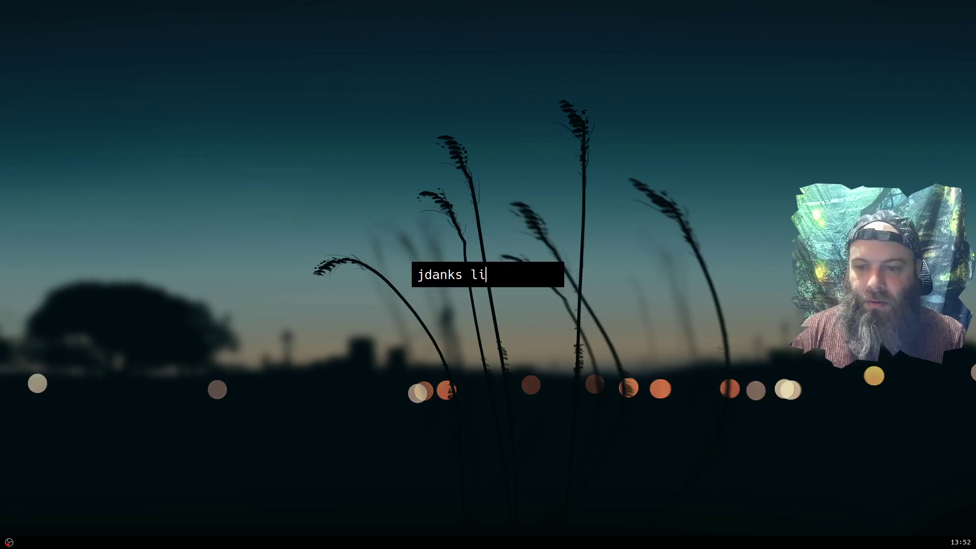
{"action": "type", "text": "nux"}
{"action": "key", "text": "Return"}
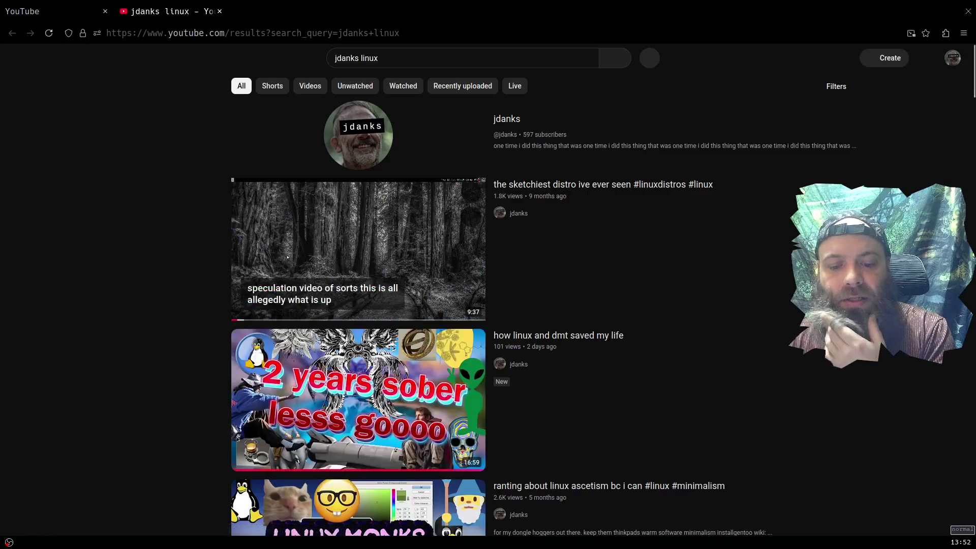
Step: Open .config/scripts/youtubesearch.sh through the fuzzy file finder on an empty workspace and examine its rofi theme and xargs parts
{"action": "key", "text": "super+2"}
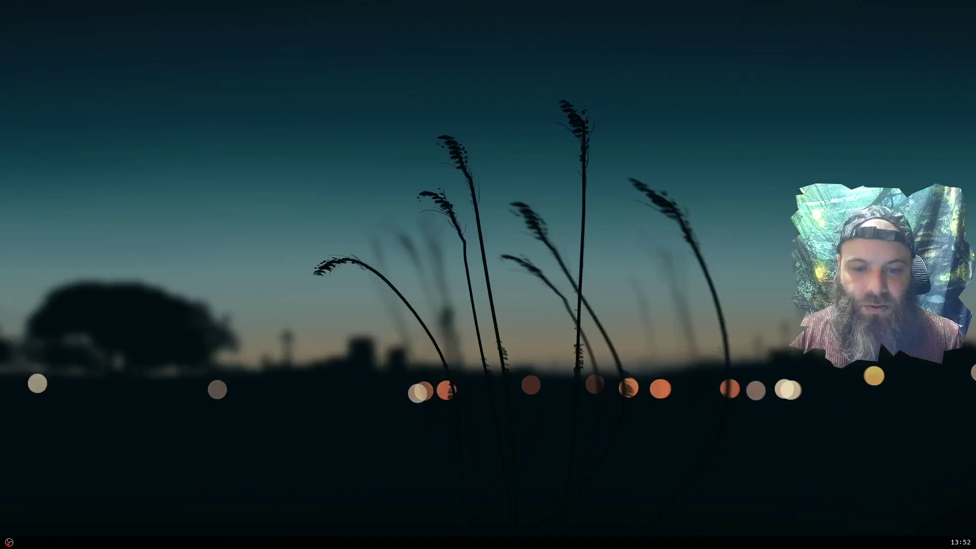
{"action": "key", "text": "super+f"}
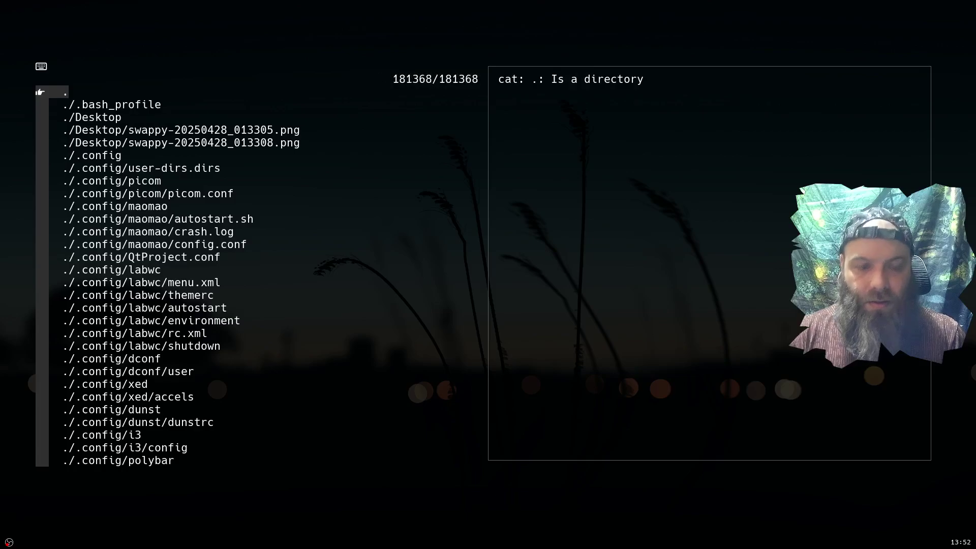
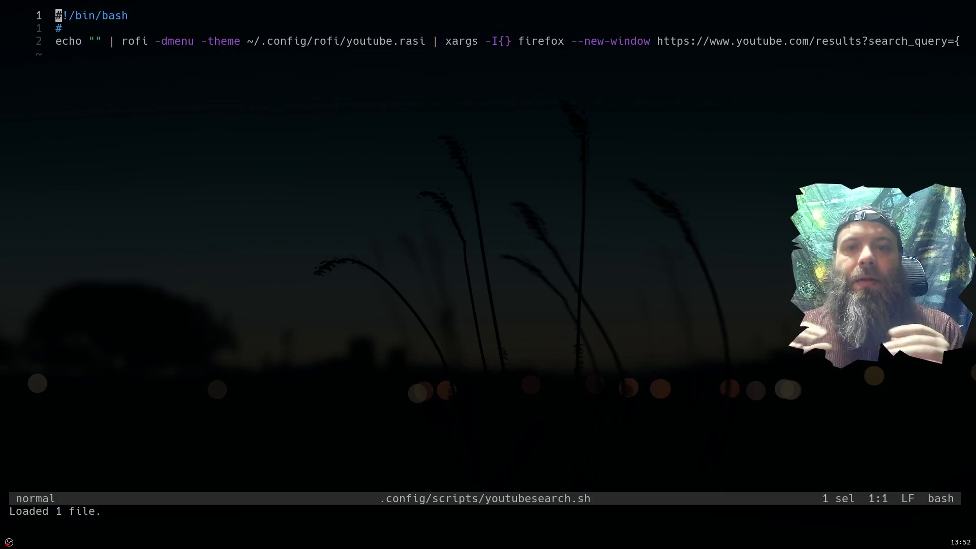
{"action": "left_click", "coordinate": [58, 53]}
{"action": "left_click", "coordinate": [217, 41]}
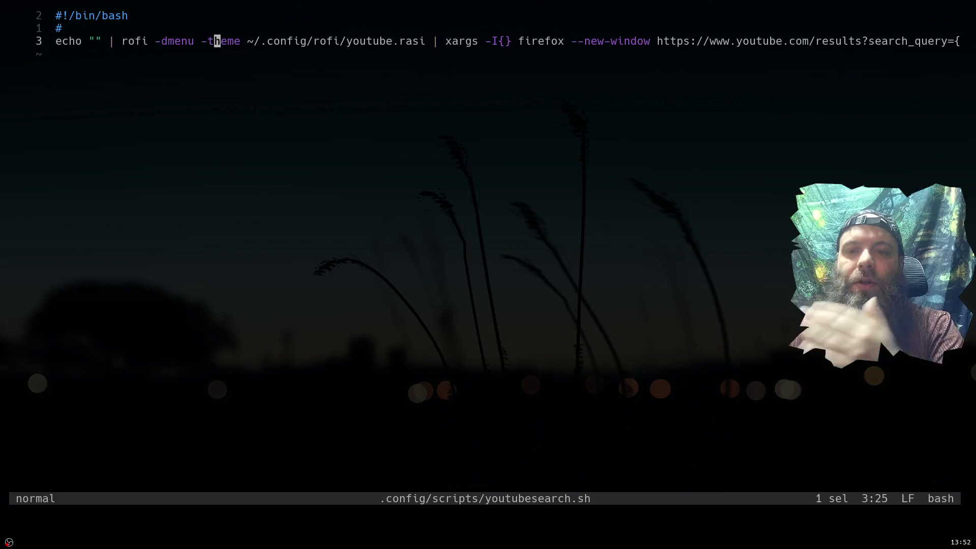
{"action": "left_click", "coordinate": [370, 41]}
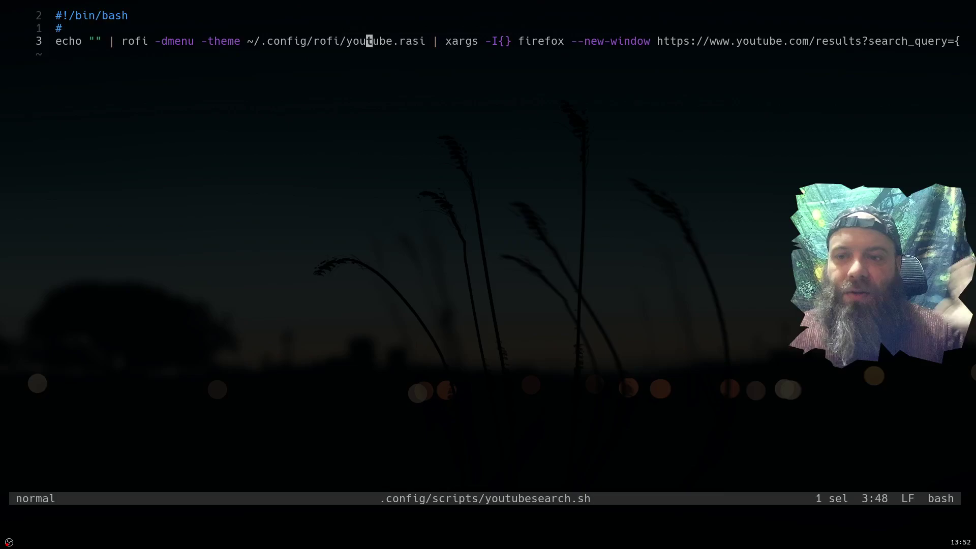
{"action": "left_click", "coordinate": [481, 41]}
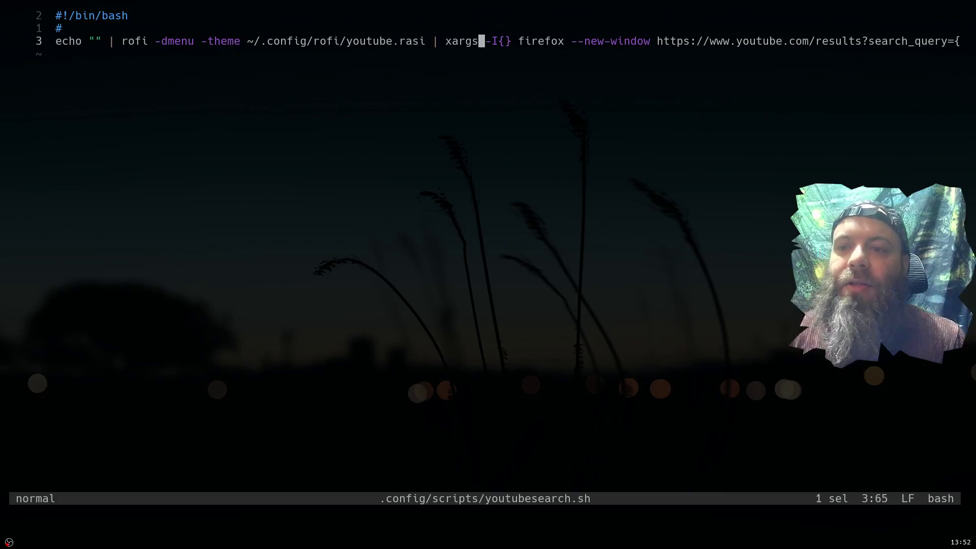
Step: Examine the {} placeholders after xargs -I and search_query=, and highlight the YouTube results URL in the script
{"action": "left_click_drag", "start_coordinate": [494, 40], "coordinate": [969, 41]}
{"action": "left_click", "coordinate": [459, 41]}
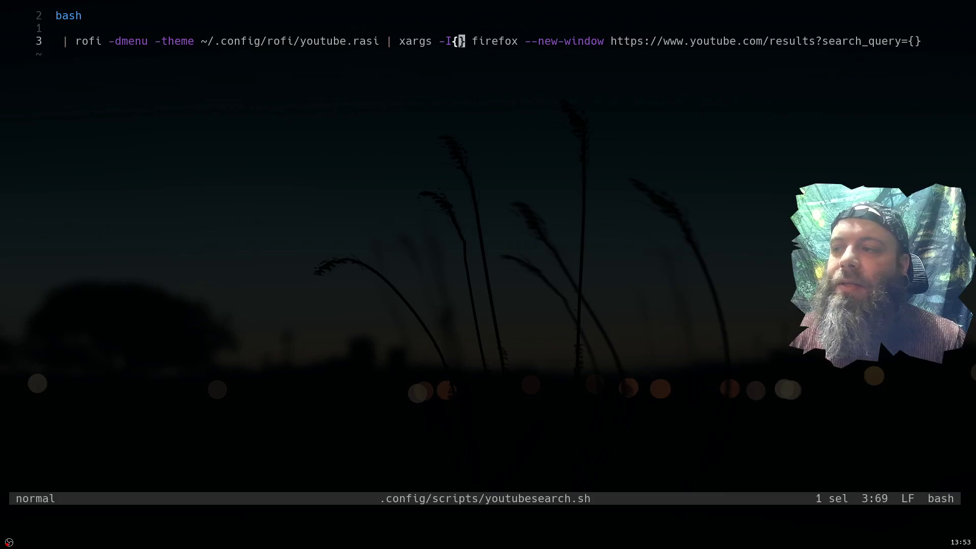
{"action": "left_click", "coordinate": [911, 40]}
{"action": "left_click", "coordinate": [917, 41]}
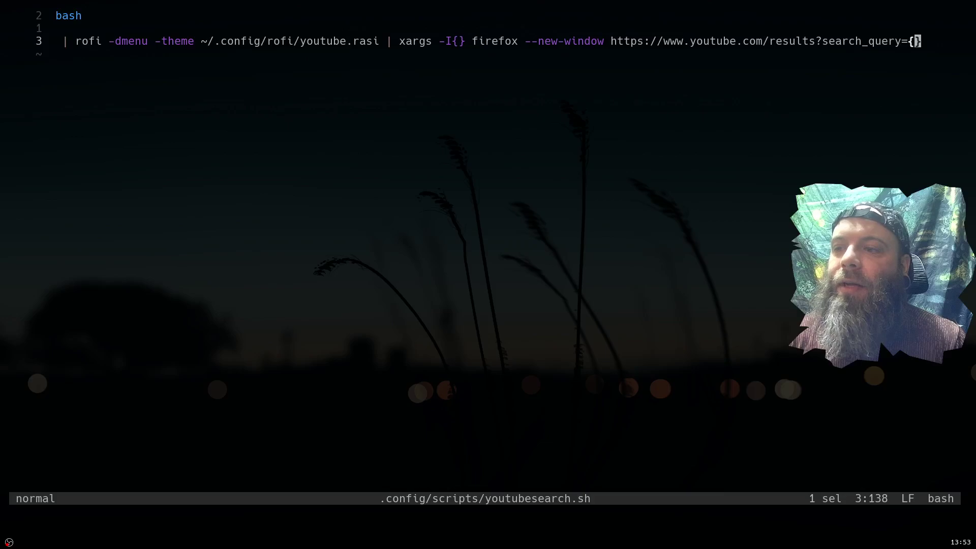
{"action": "left_click", "coordinate": [620, 41]}
{"action": "left_click_drag", "start_coordinate": [620, 41], "coordinate": [911, 41]}
Step: Leave the script, run the YouTube search for "jdanks linux" again and highlight the results page's address
{"action": "key", "text": "super+Right"}
{"action": "key", "text": "super+Right"}
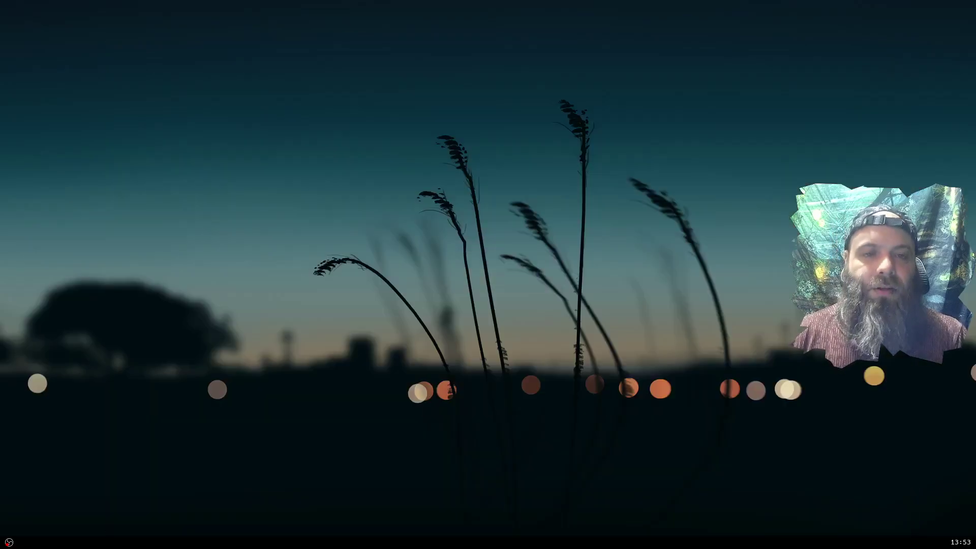
{"action": "key", "text": "super+y"}
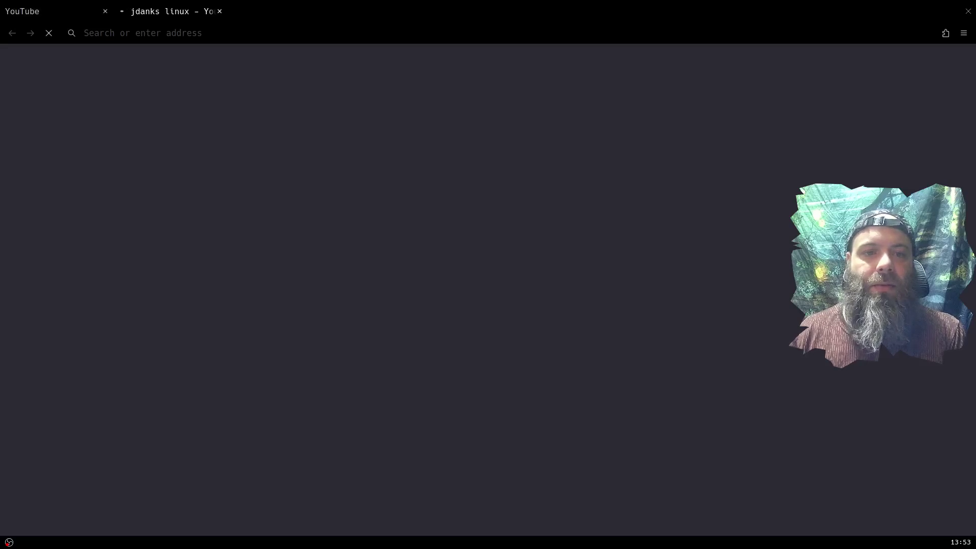
{"action": "key", "text": "ctrl+l"}
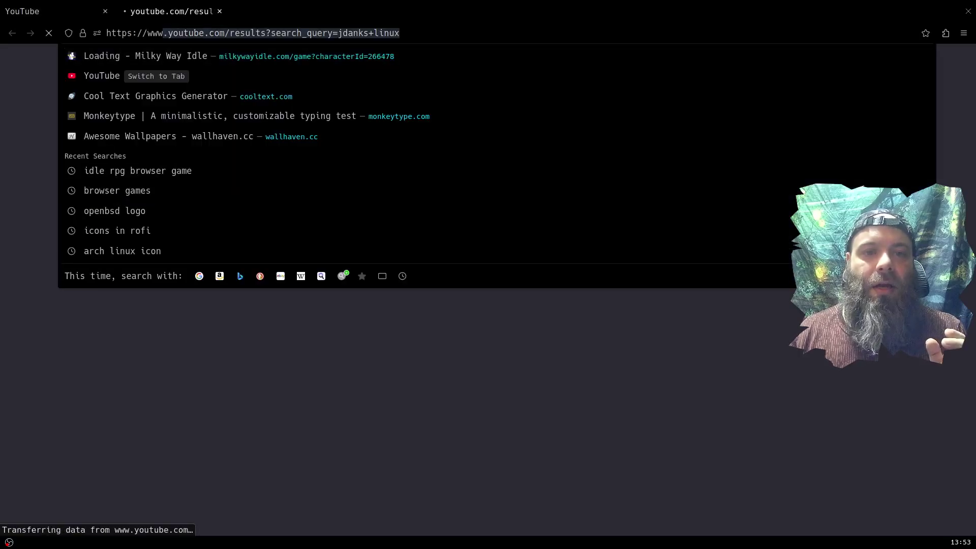
Step: Load the Amazon site and search it for a long string of 1s
{"action": "type", "text": "https://wwwamazon.co"}
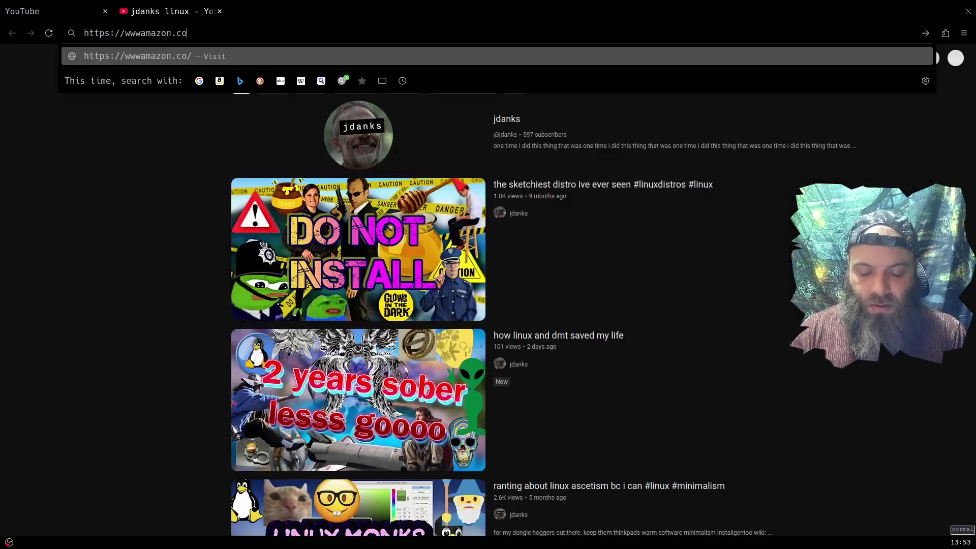
{"action": "key", "text": "Return"}
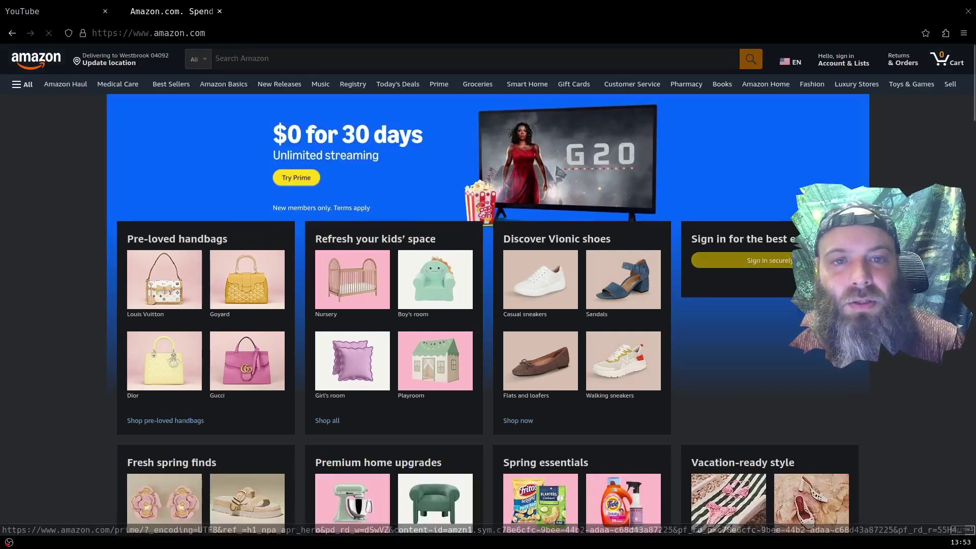
{"action": "type", "text": "1"}
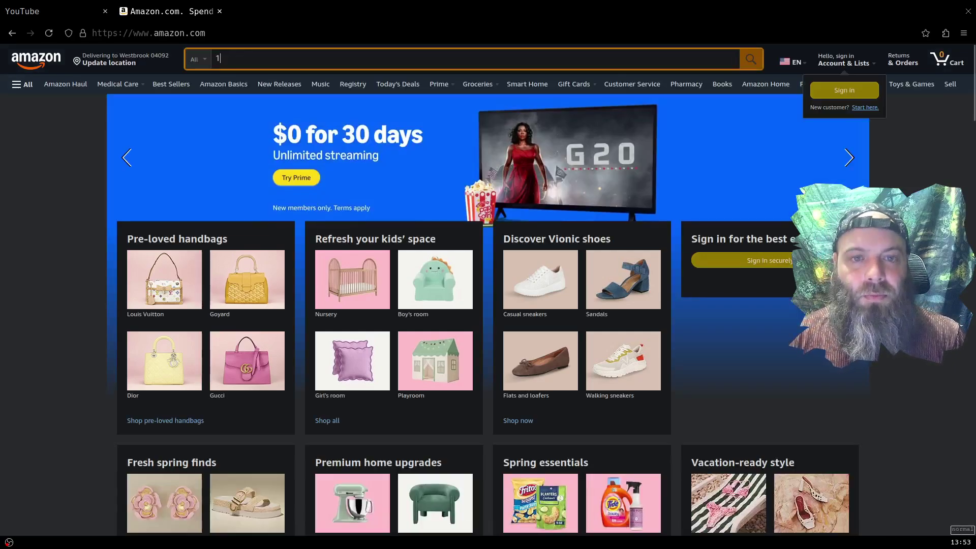
{"action": "type", "text": "11111111111111111"}
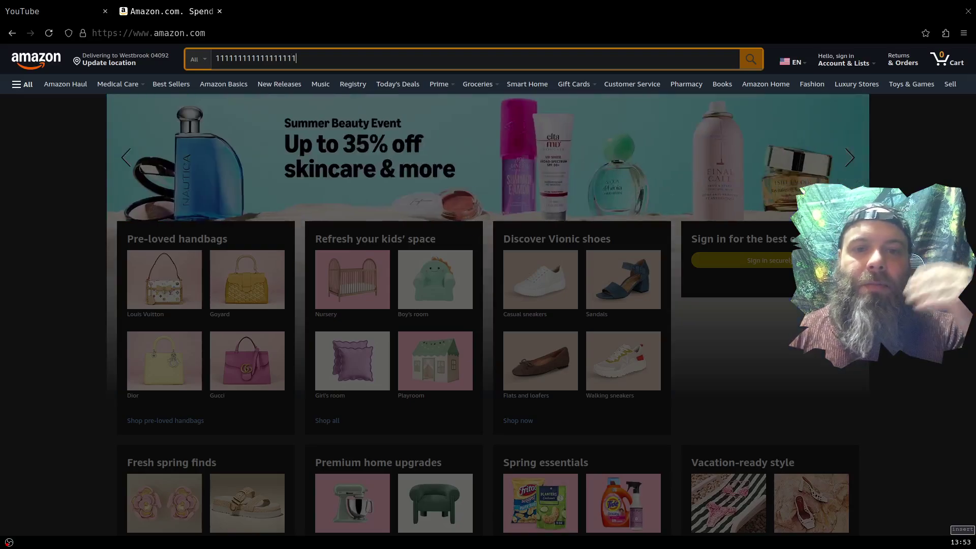
{"action": "key", "text": "Return"}
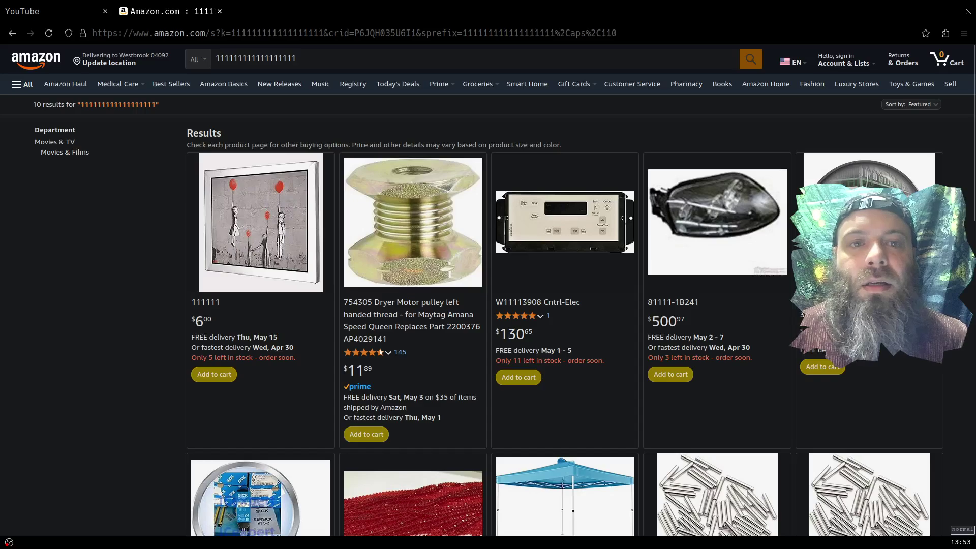
Step: Highlight the s? part of the Amazon results page's address
{"action": "key", "text": "ctrl+l"}
{"action": "key", "text": "End"}
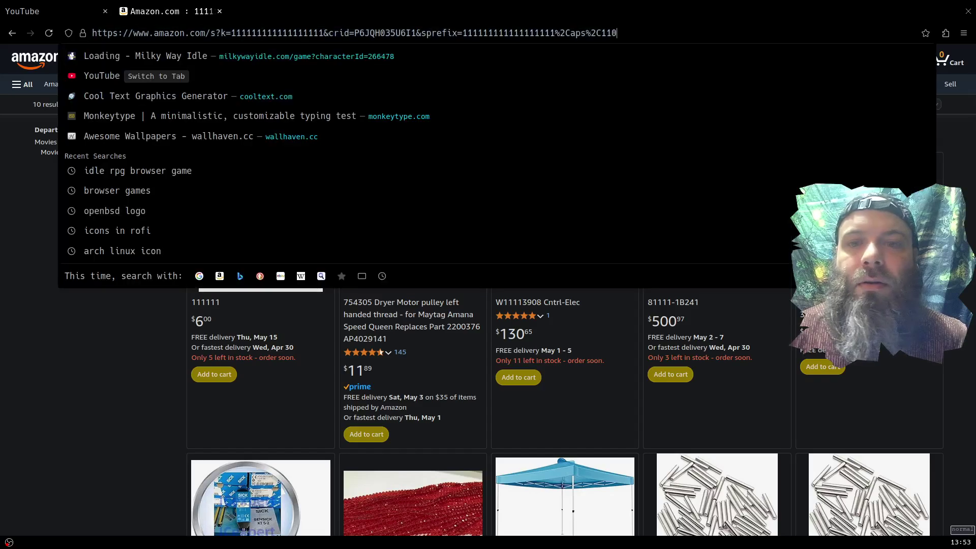
{"action": "key", "text": "shift+Left"}
{"action": "key", "text": "shift+Left"}
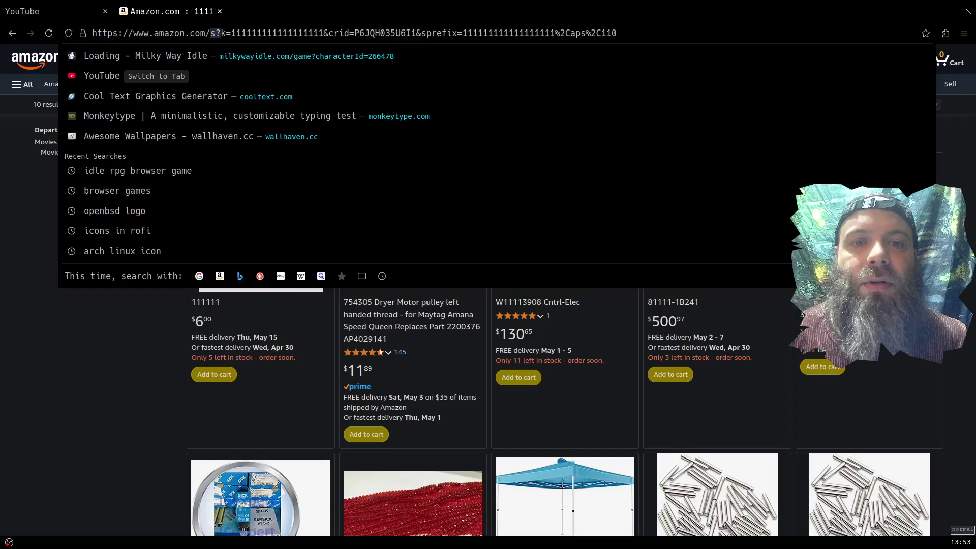
{"action": "key", "text": "Right"}
{"action": "key", "text": "Right"}
{"action": "key", "text": "Right"}
{"action": "key", "text": "Right"}
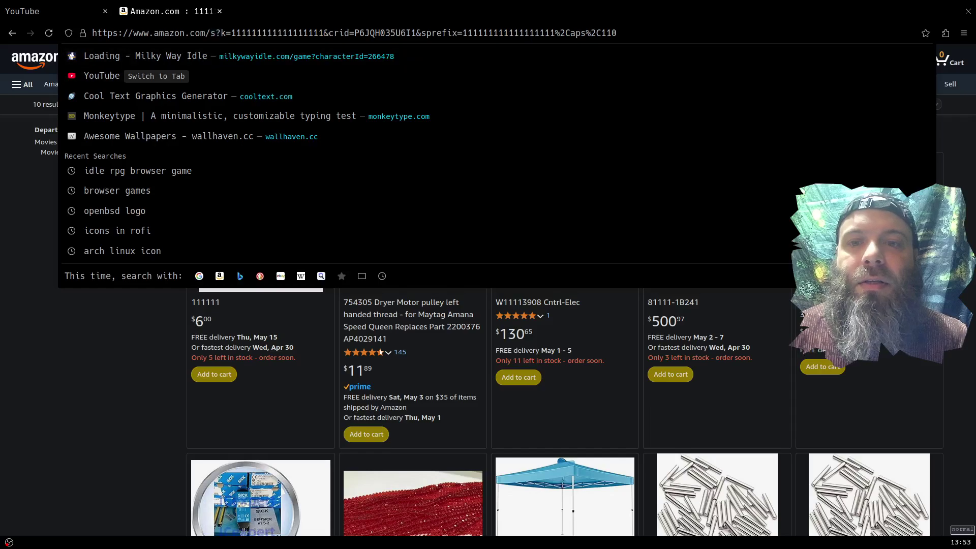
Step: Highlight the extra parameters in the Amazon address, from &crid= through its end
{"action": "key", "text": "shift+Right"}
{"action": "key", "text": "shift+Right"}
{"action": "key", "text": "shift+Right"}
{"action": "key", "text": "shift+Right"}
{"action": "key", "text": "shift+Right"}
{"action": "key", "text": "shift+Right"}
{"action": "key", "text": "shift+Right"}
{"action": "key", "text": "shift+Right"}
{"action": "key", "text": "shift+Right"}
{"action": "key", "text": "shift+Right"}
{"action": "key", "text": "shift+Right"}
{"action": "key", "text": "shift+Right"}
{"action": "key", "text": "shift+Right"}
{"action": "key", "text": "shift+Right"}
{"action": "key", "text": "shift+Right"}
{"action": "key", "text": "shift+Right"}
{"action": "key", "text": "shift+Right"}
{"action": "key", "text": "shift+Right"}
{"action": "key", "text": "shift+Right"}
{"action": "key", "text": "shift+Right"}
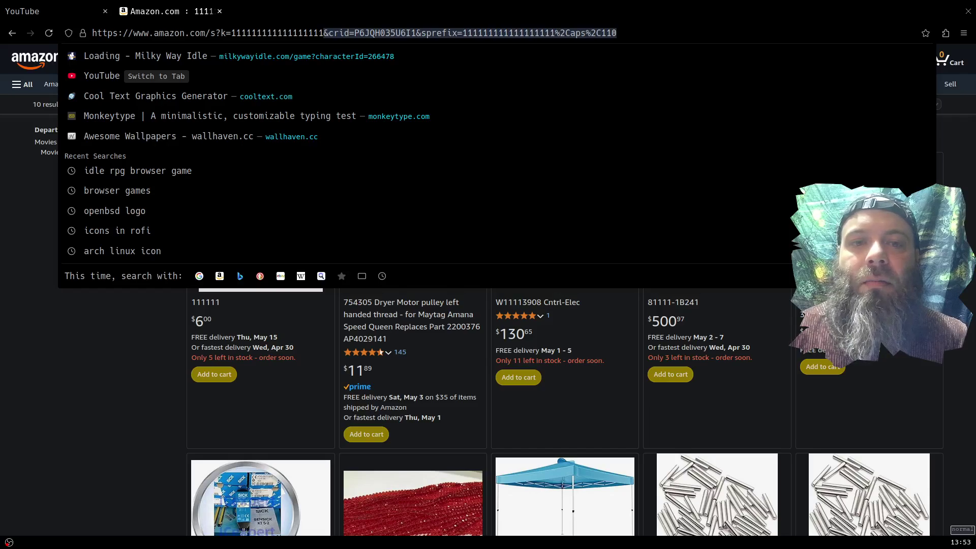
{"action": "key", "text": "Left"}
{"action": "key", "text": "shift+Left"}
{"action": "key", "text": "shift+Left"}
{"action": "key", "text": "shift+Left"}
{"action": "key", "text": "shift+Left"}
{"action": "key", "text": "shift+Left"}
{"action": "key", "text": "shift+Left"}
{"action": "key", "text": "shift+Left"}
{"action": "key", "text": "shift+Left"}
{"action": "key", "text": "shift+Left"}
{"action": "key", "text": "shift+Left"}
{"action": "key", "text": "shift+Left"}
{"action": "key", "text": "shift+Left"}
{"action": "key", "text": "shift+Left"}
{"action": "key", "text": "shift+Left"}
{"action": "key", "text": "shift+Left"}
{"action": "key", "text": "shift+Left"}
{"action": "key", "text": "shift+Left"}
{"action": "key", "text": "shift+Left"}
{"action": "key", "text": "shift+Left"}
{"action": "key", "text": "shift+Left"}
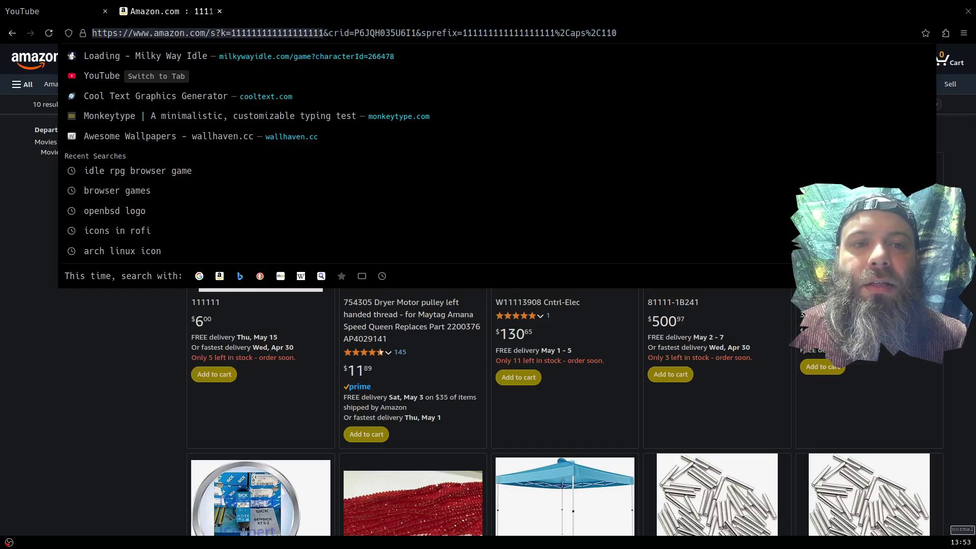
{"action": "key", "text": "shift+Right"}
{"action": "key", "text": "shift+Right"}
{"action": "key", "text": "shift+Right"}
{"action": "key", "text": "shift+Right"}
{"action": "key", "text": "shift+Right"}
{"action": "key", "text": "shift+Right"}
{"action": "key", "text": "shift+Right"}
{"action": "key", "text": "shift+Right"}
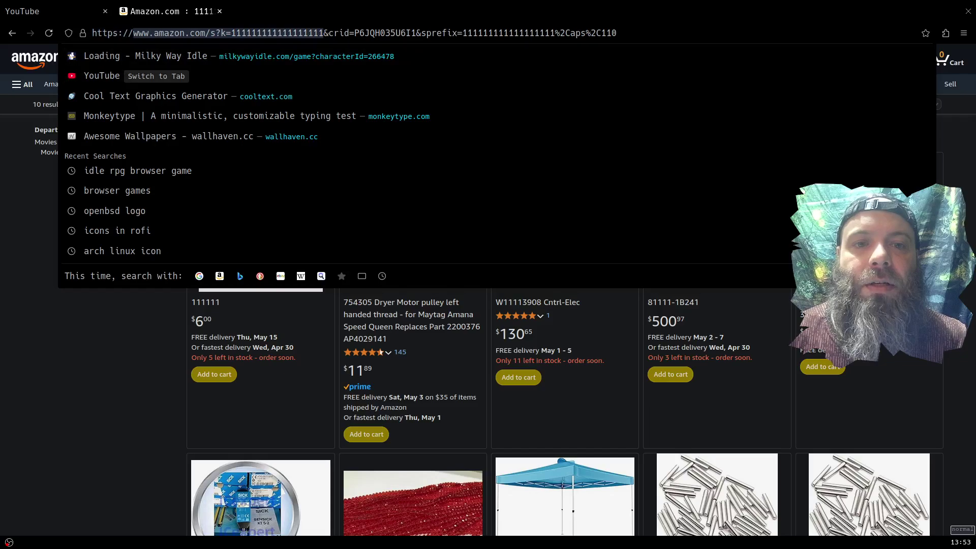
{"action": "left_click", "coordinate": [226, 33]}
{"action": "key", "text": "Right"}
{"action": "key", "text": "shift+Left"}
{"action": "key", "text": "shift+Left"}
{"action": "key", "text": "shift+Left"}
{"action": "key", "text": "shift+Left"}
{"action": "key", "text": "shift+Left"}
{"action": "key", "text": "shift+Left"}
{"action": "key", "text": "shift+Left"}
{"action": "key", "text": "shift+Left"}
{"action": "key", "text": "shift+Left"}
{"action": "key", "text": "shift+Left"}
{"action": "key", "text": "shift+Left"}
{"action": "key", "text": "shift+Left"}
{"action": "key", "text": "shift+Left"}
{"action": "key", "text": "shift+Left"}
{"action": "key", "text": "shift+Left"}
{"action": "key", "text": "shift+Left"}
{"action": "key", "text": "shift+Left"}
{"action": "key", "text": "shift+Left"}
{"action": "key", "text": "shift+Left"}
{"action": "key", "text": "shift+Left"}
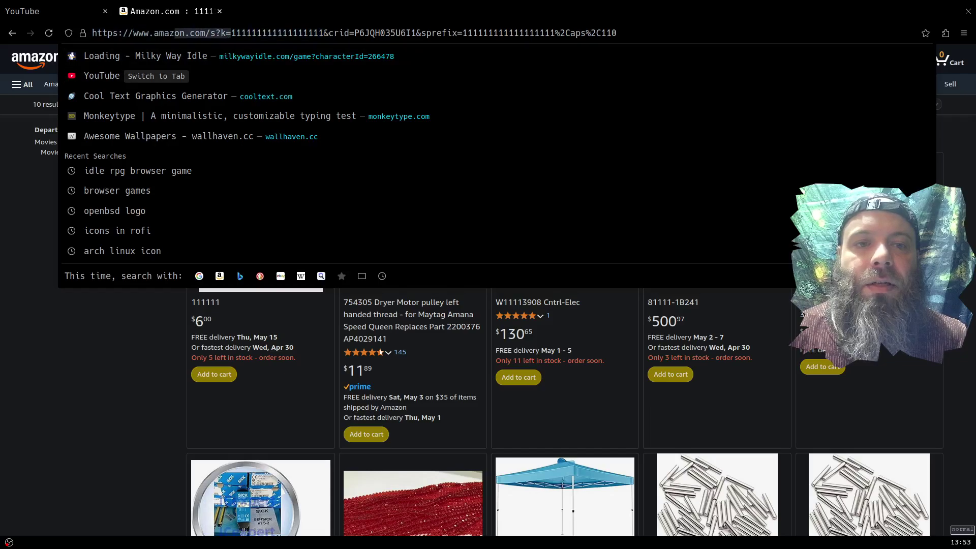
{"action": "key", "text": "shift+Right"}
{"action": "key", "text": "shift+Right"}
{"action": "key", "text": "shift+Right"}
{"action": "key", "text": "shift+Right"}
{"action": "key", "text": "shift+Right"}
{"action": "key", "text": "shift+Left"}
{"action": "key", "text": "shift+Left"}
{"action": "key", "text": "shift+Left"}
{"action": "key", "text": "shift+Left"}
{"action": "key", "text": "shift+Left"}
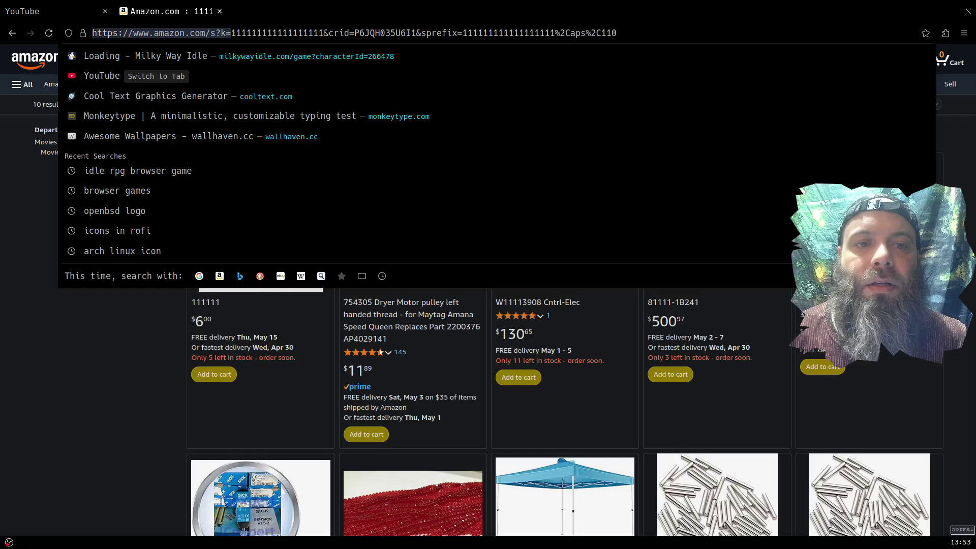
{"action": "right_click", "coordinate": [163, 34]}
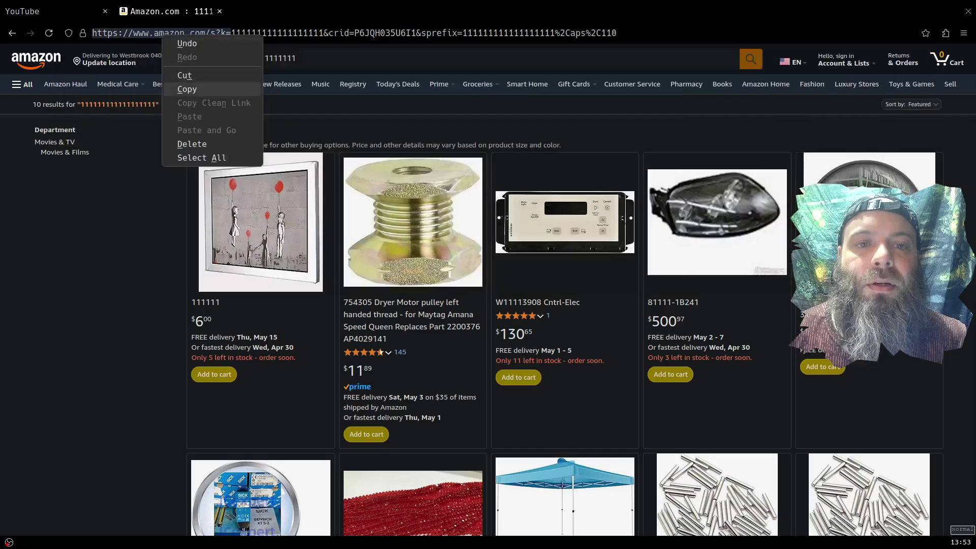
{"action": "left_click", "coordinate": [187, 89]}
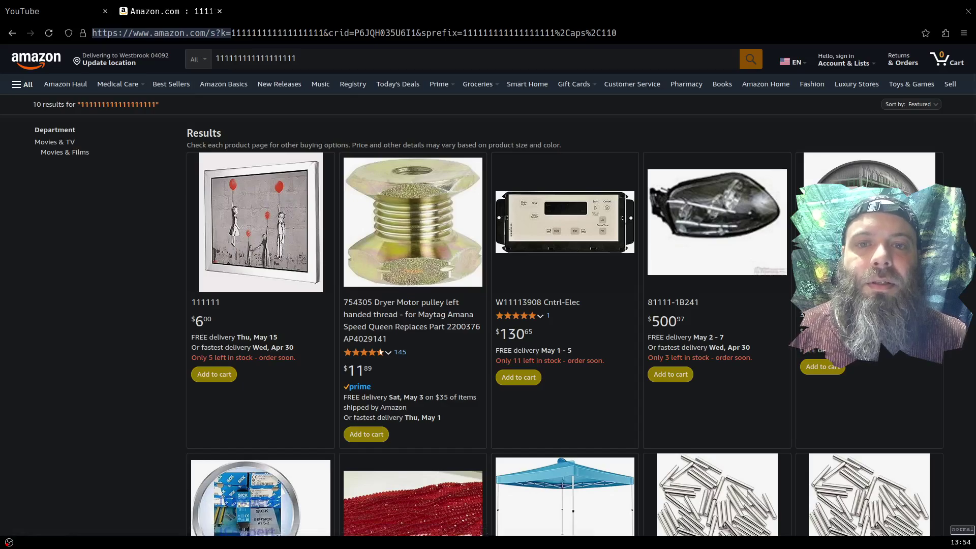
{"action": "right_click", "coordinate": [295, 11]}
{"action": "left_click", "coordinate": [307, 19]}
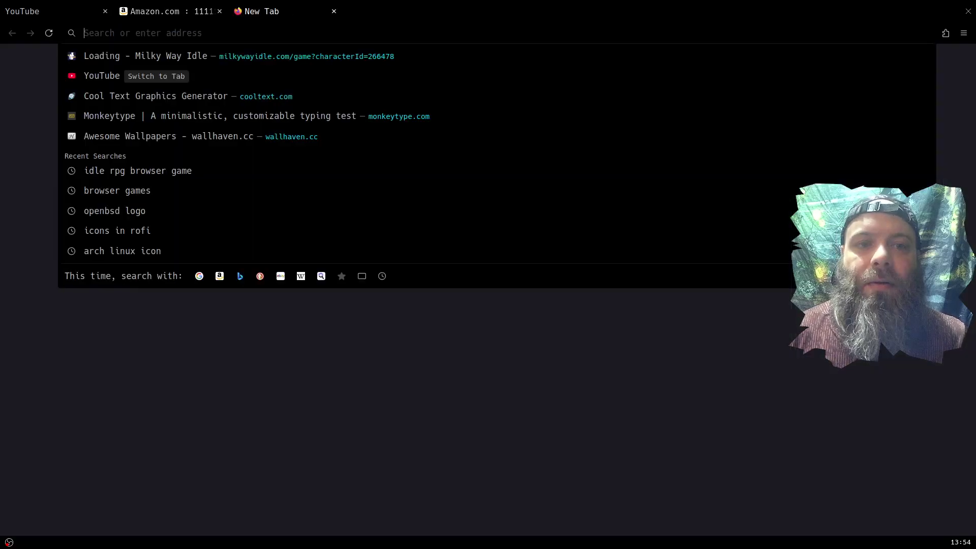
{"action": "key", "text": "ctrl+v"}
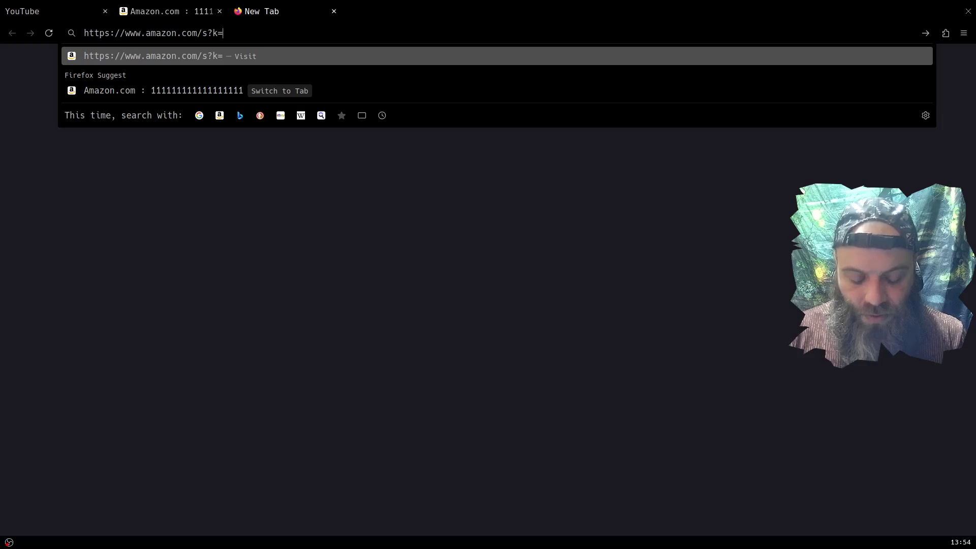
{"action": "type", "text": "hoodies"}
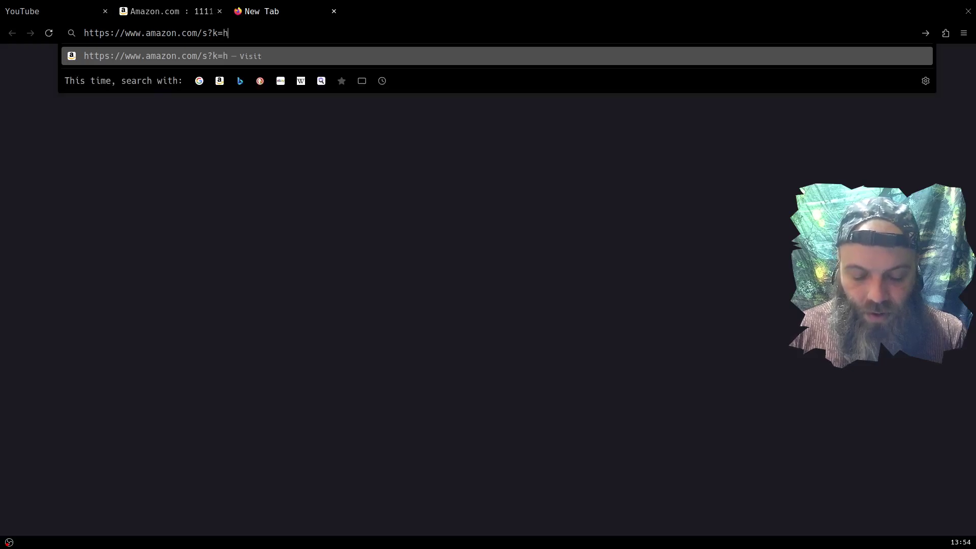
{"action": "key", "text": "Return"}
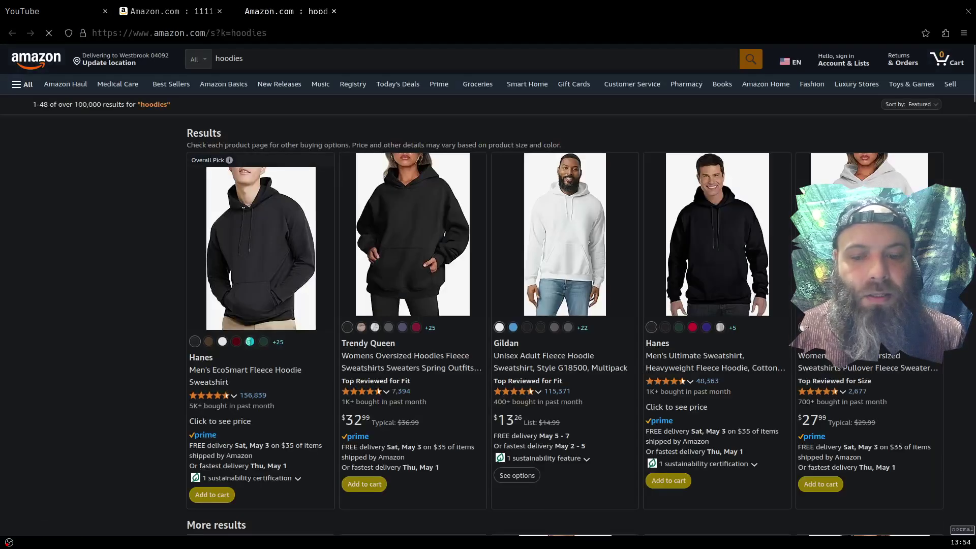
{"action": "scroll", "coordinate": [564, 203], "scroll_direction": "down", "scroll_amount": 10}
{"action": "scroll", "coordinate": [564, 203], "scroll_direction": "up", "scroll_amount": 7}
{"action": "scroll", "coordinate": [559, 206], "scroll_direction": "up", "scroll_amount": 3}
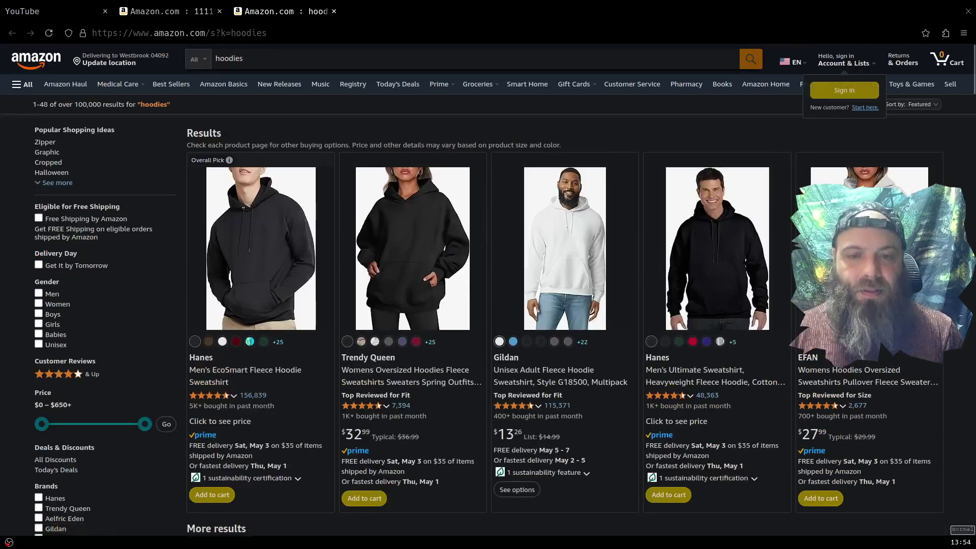
Step: Close the browser, return to rc.xml on workspace 1 and examine the application and script keybinds from W-Space to W-m
{"action": "key", "text": "ctrl+q"}
{"action": "key", "text": "super+1"}
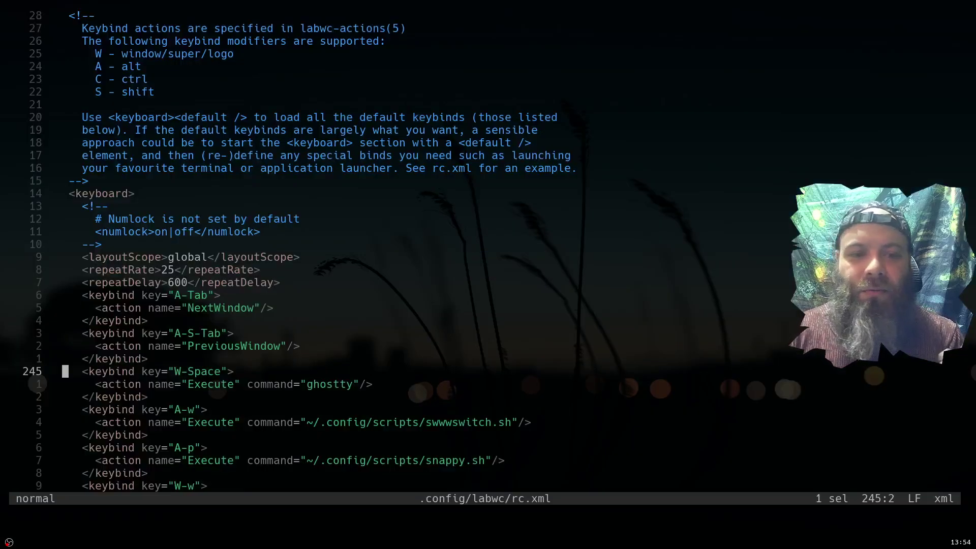
{"action": "key", "text": "z"}
{"action": "key", "text": "z"}
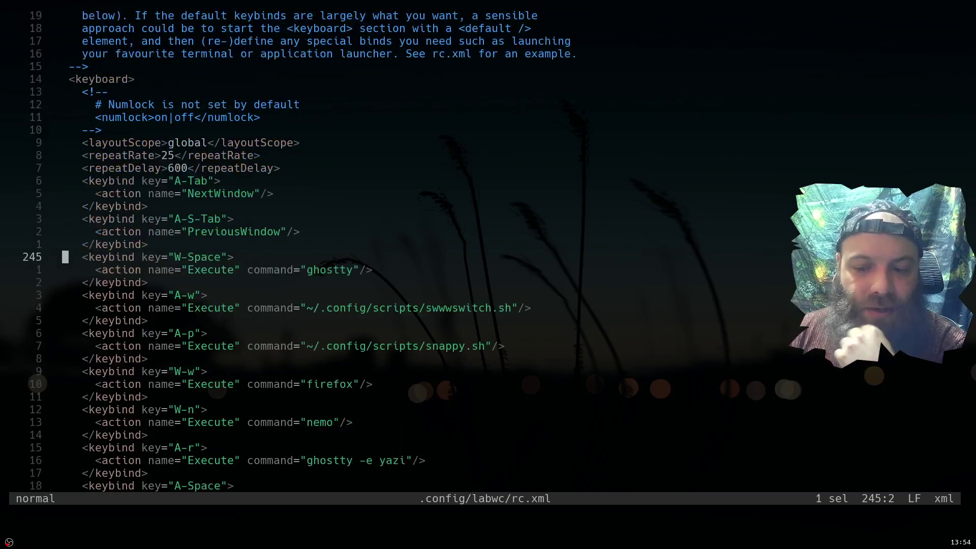
{"action": "scroll", "coordinate": [488, 249], "scroll_direction": "down", "scroll_amount": 3}
{"action": "scroll", "coordinate": [488, 249], "scroll_direction": "down", "scroll_amount": 3}
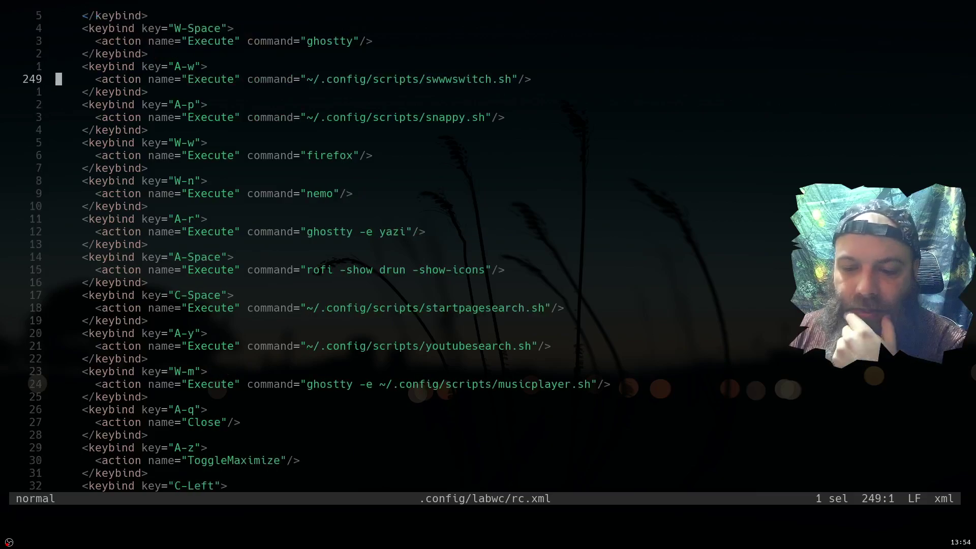
{"action": "scroll", "coordinate": [488, 249], "scroll_direction": "down", "scroll_amount": 3}
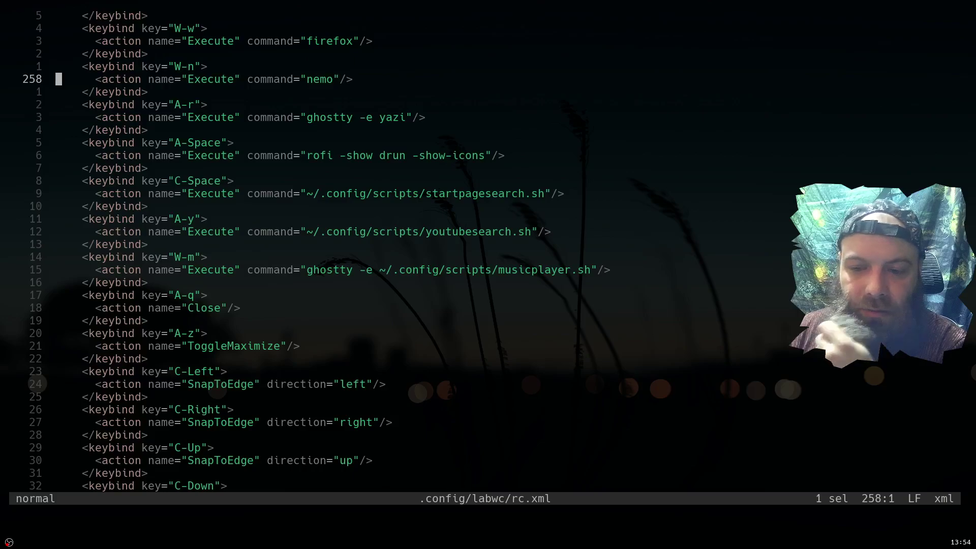
Step: On workspace 2, play Alrakis - Alpha Eri.mp3 with the music player script and list the player's control keys before quitting
{"action": "key", "text": "super+2"}
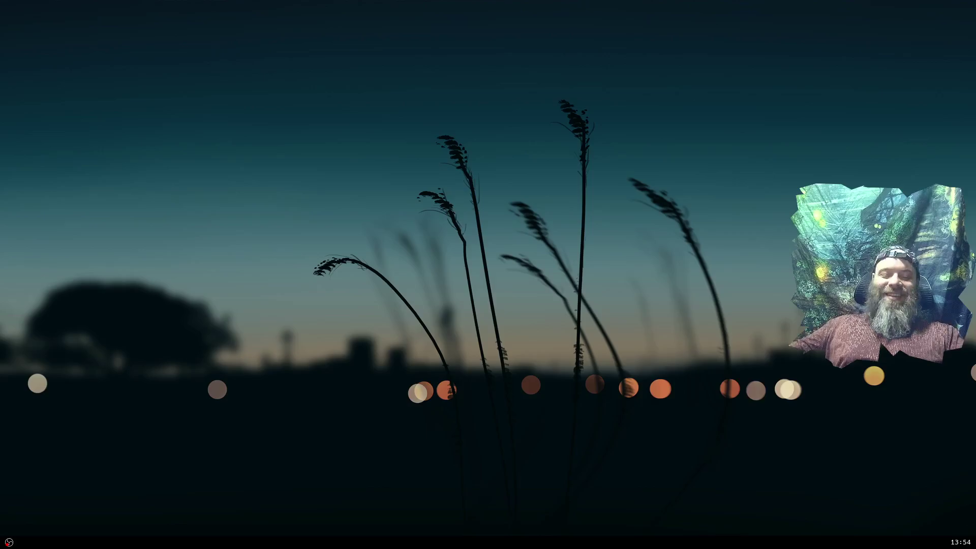
{"action": "key", "text": "super+m"}
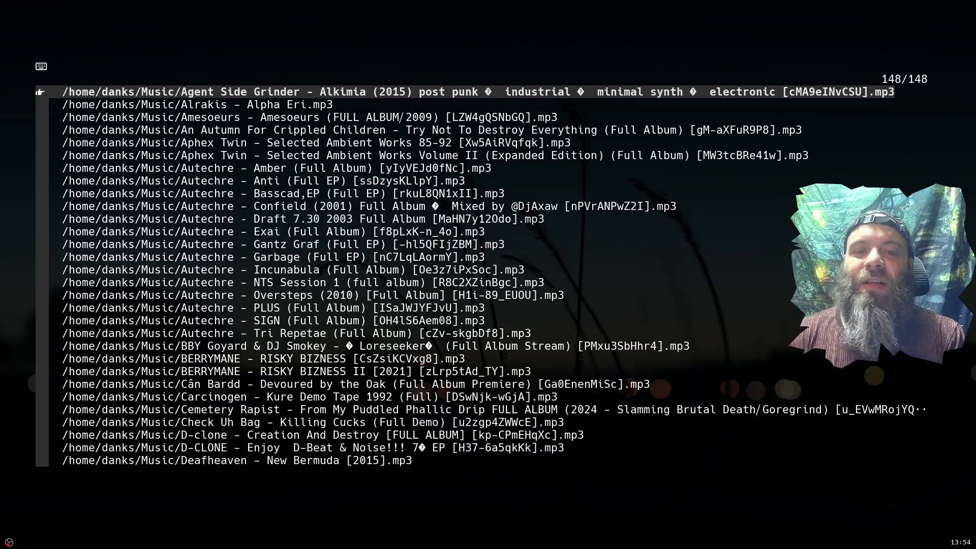
{"action": "key", "text": "Down"}
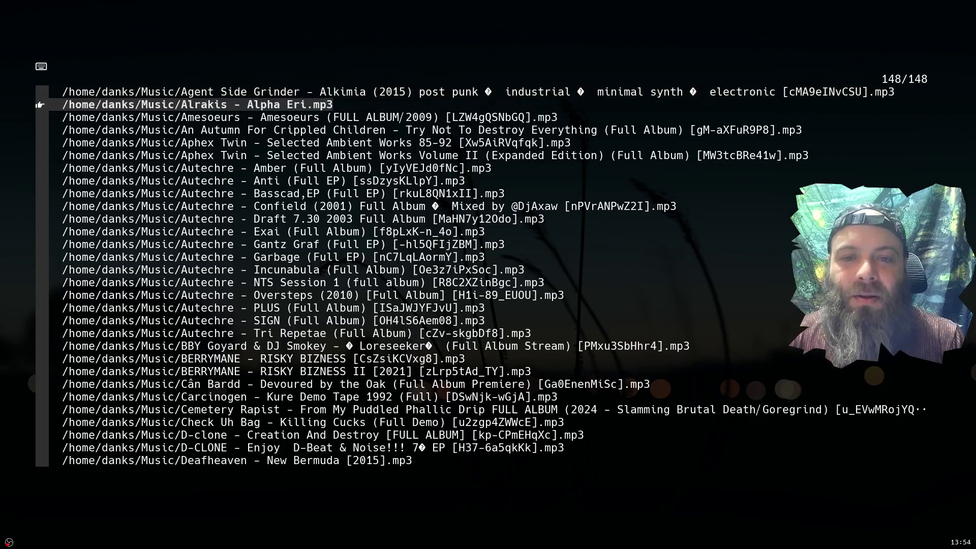
{"action": "key", "text": "Return"}
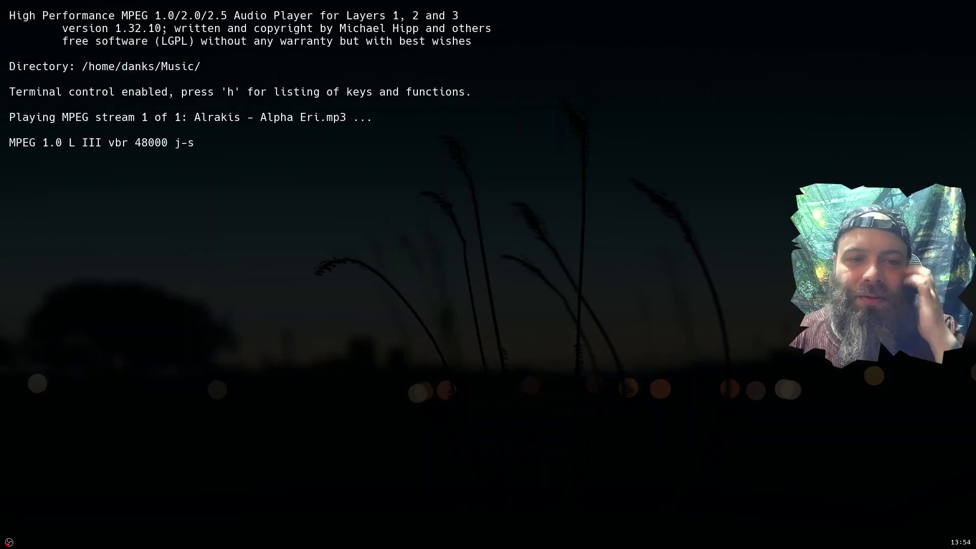
{"action": "key", "text": "h"}
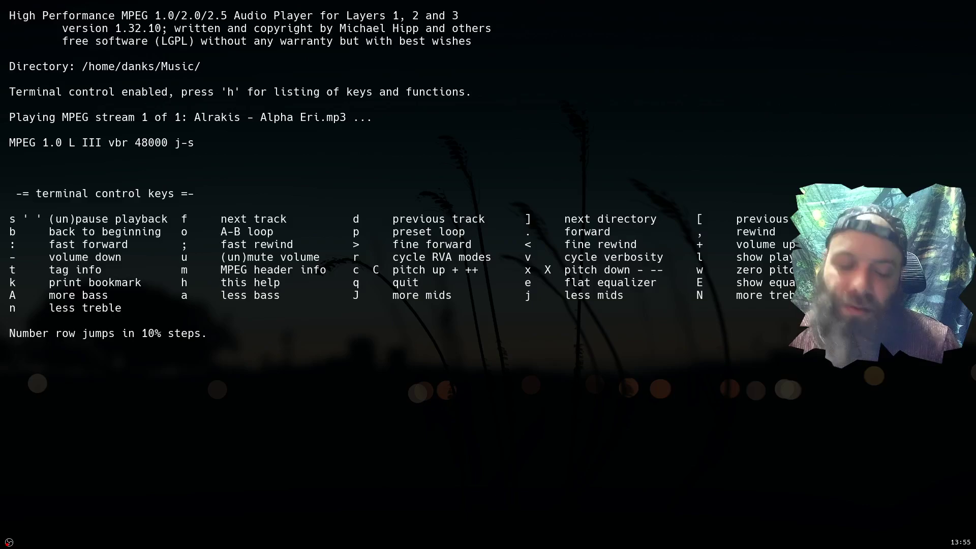
{"action": "key", "text": "q"}
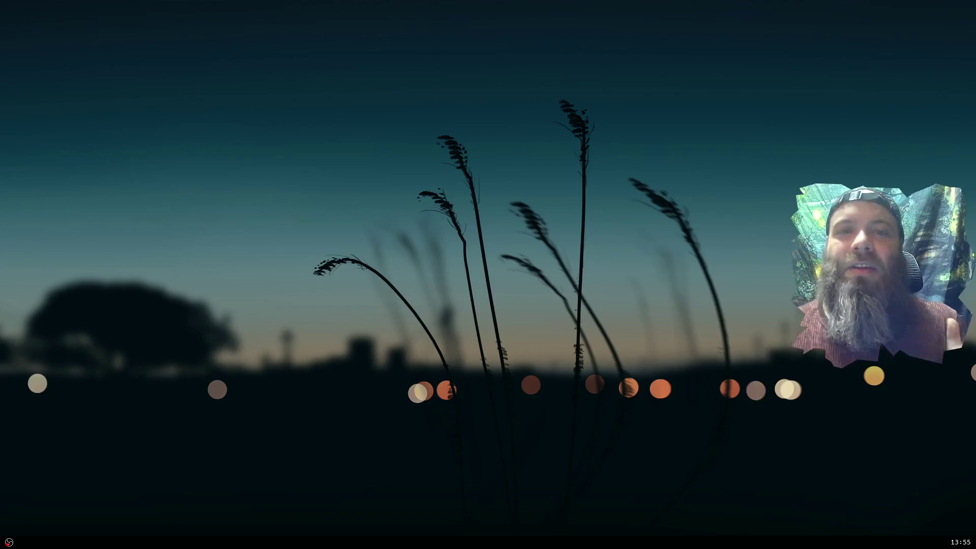
Step: Return to rc.xml on workspace 1 and examine the close, maximize, snapping, volume, mute, brightness and GoToDesktop keybinds
{"action": "key", "text": "super+1"}
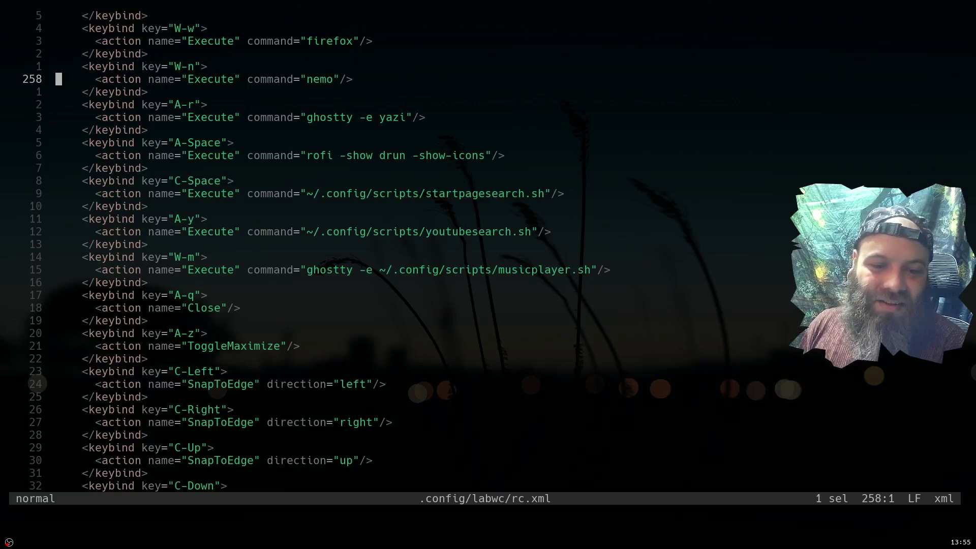
{"action": "scroll", "coordinate": [488, 249], "scroll_direction": "down", "scroll_amount": 6}
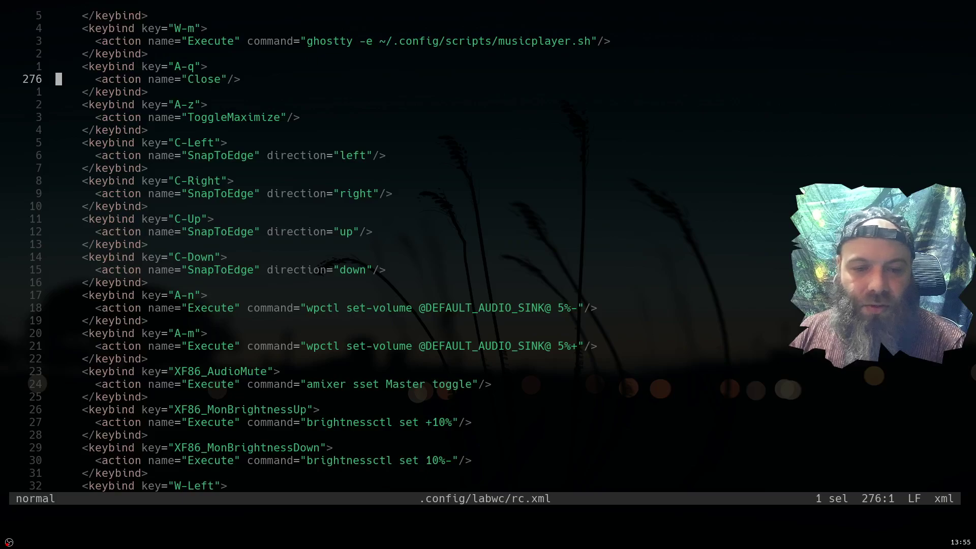
{"action": "scroll", "coordinate": [488, 249], "scroll_direction": "down", "scroll_amount": 3}
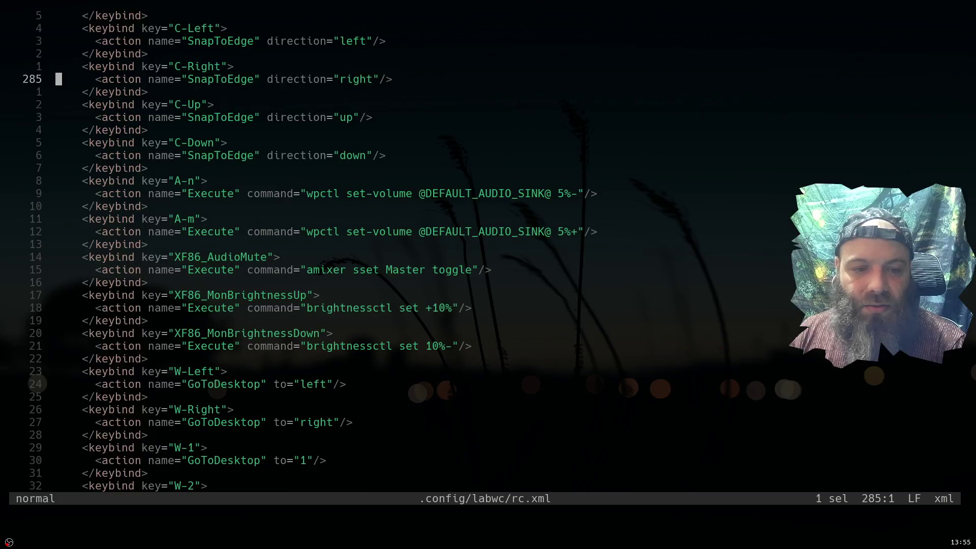
{"action": "left_click", "coordinate": [92, 257]}
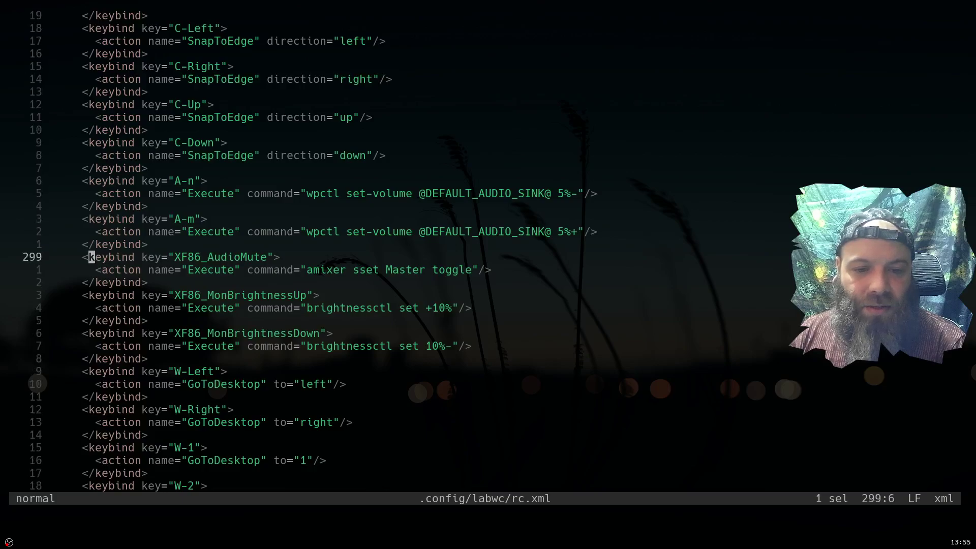
{"action": "scroll", "coordinate": [488, 249], "scroll_direction": "down", "scroll_amount": 3}
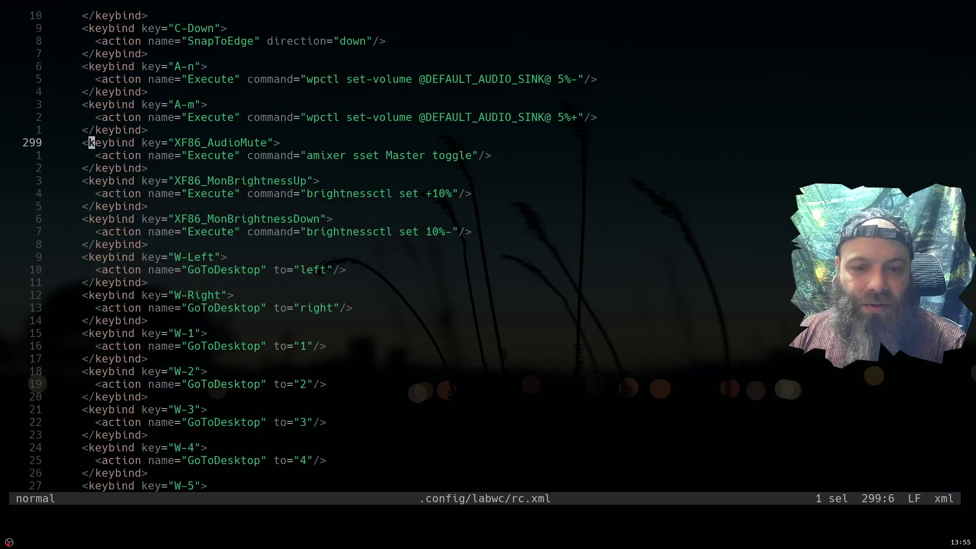
{"action": "scroll", "coordinate": [488, 249], "scroll_direction": "down", "scroll_amount": 3}
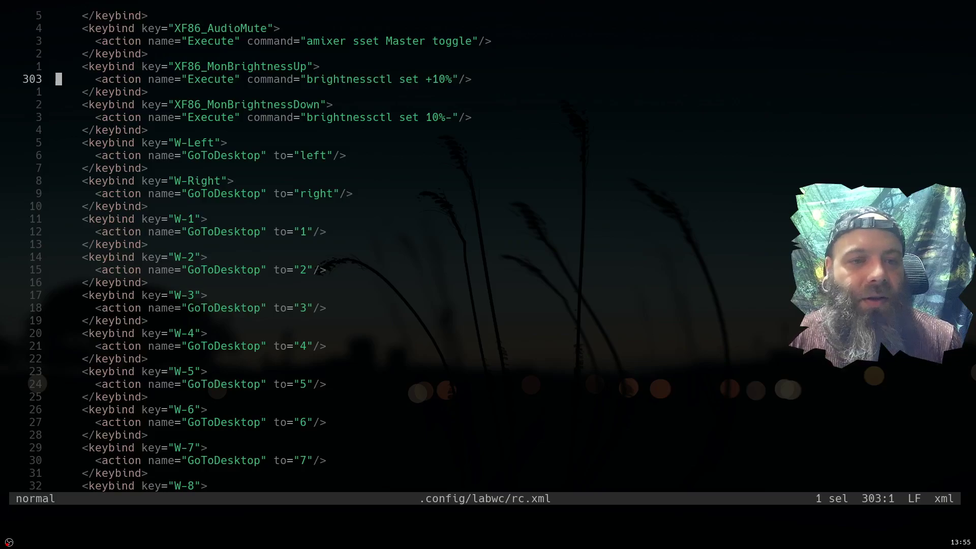
Step: Select the whole W-Left GoToDesktop keybind block and yank it
{"action": "key", "text": "5"}
{"action": "key", "text": "j"}
{"action": "key", "text": "g"}
{"action": "key", "text": "s"}
{"action": "key", "text": "v"}
{"action": "key", "text": "j"}
{"action": "key", "text": "j"}
{"action": "key", "text": "g"}
{"action": "key", "text": "l"}
{"action": "key", "text": "Escape"}
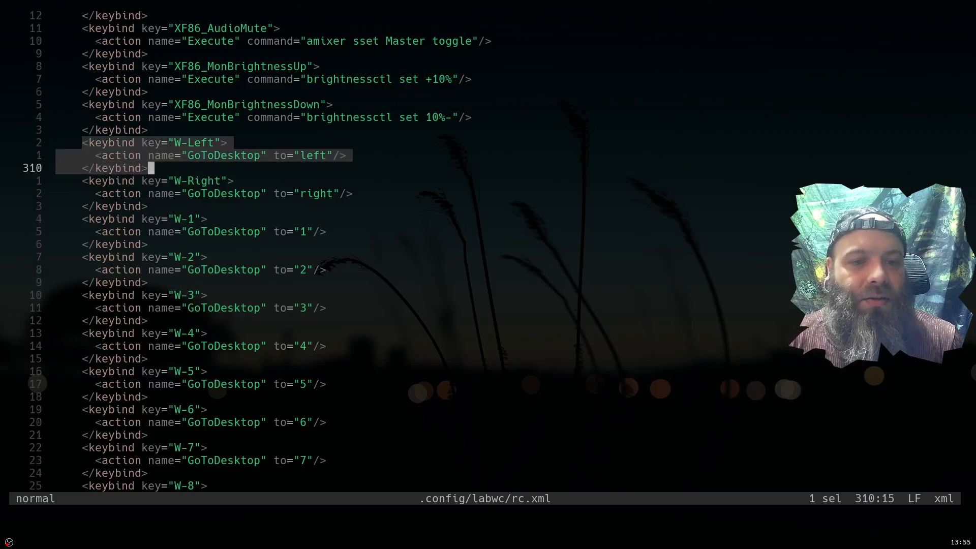
{"action": "key", "text": "space"}
{"action": "key", "text": "Y"}
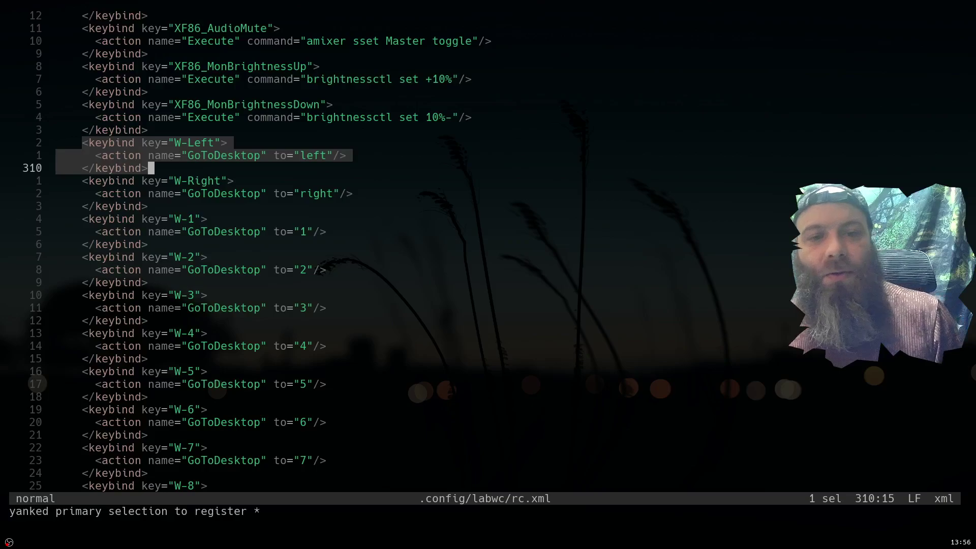
Step: Examine the GoToDesktop keybinds, checking the target values of the W-Left and W-1 actions
{"action": "left_click", "coordinate": [310, 155]}
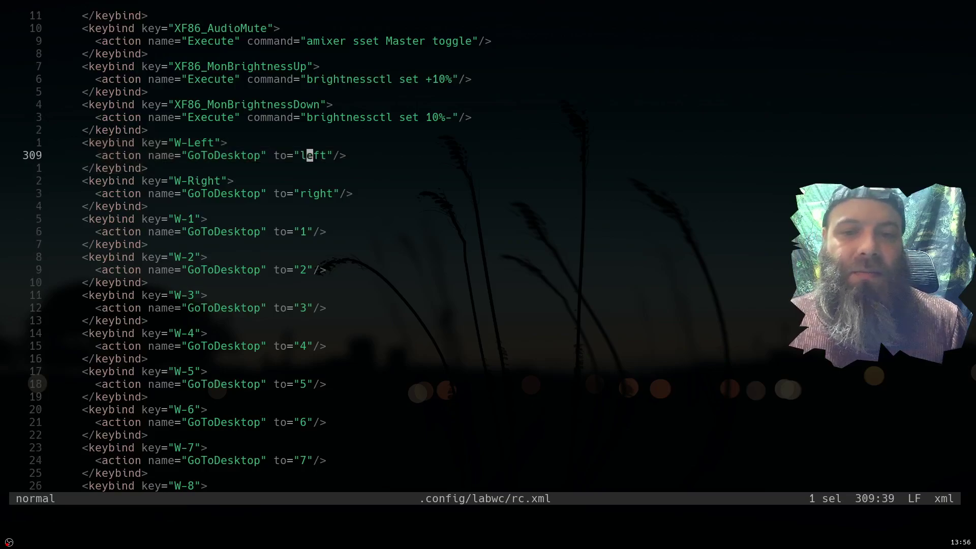
{"action": "key", "text": "l"}
{"action": "key", "text": "l"}
{"action": "key", "text": "l"}
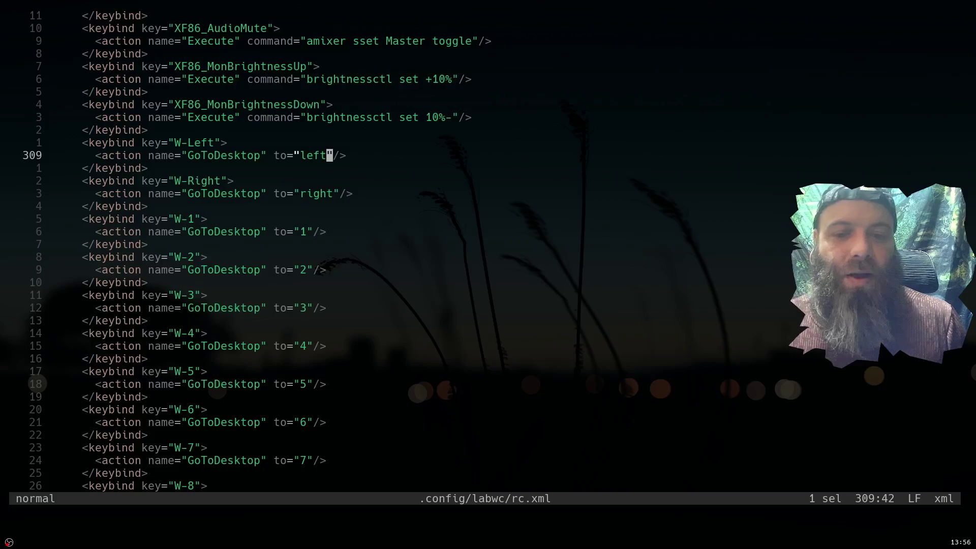
{"action": "key", "text": "j"}
{"action": "key", "text": "j"}
{"action": "key", "text": "j"}
{"action": "key", "text": "j"}
{"action": "key", "text": "j"}
{"action": "key", "text": "j"}
{"action": "key", "text": "h"}
{"action": "key", "text": "h"}
{"action": "key", "text": "h"}
{"action": "key", "text": "h"}
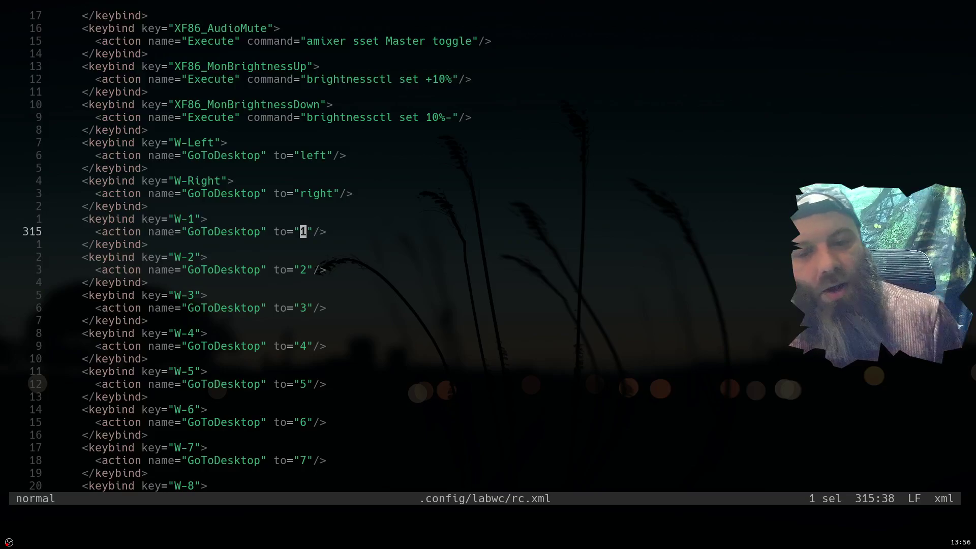
{"action": "key", "text": "space"}
{"action": "key", "text": "shift+y"}
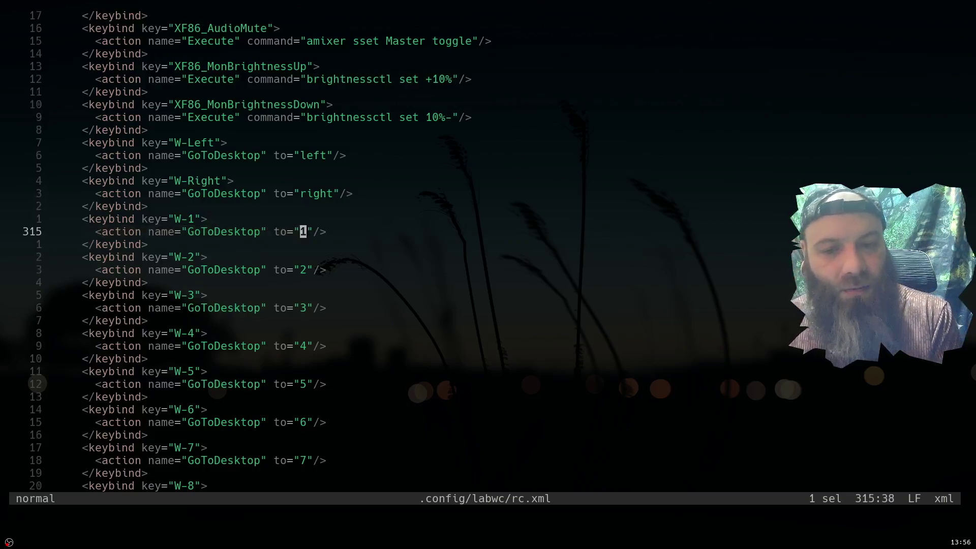
Step: Examine the SendToDesktop keybinds W-S-1 to W-S-8, focusing on the follow option of W-S-3
{"action": "scroll", "coordinate": [488, 249], "scroll_direction": "down", "scroll_amount": 3}
{"action": "left_click", "coordinate": [209, 372]}
{"action": "left_click", "coordinate": [195, 231]}
{"action": "scroll", "coordinate": [488, 249], "scroll_direction": "down", "scroll_amount": 6}
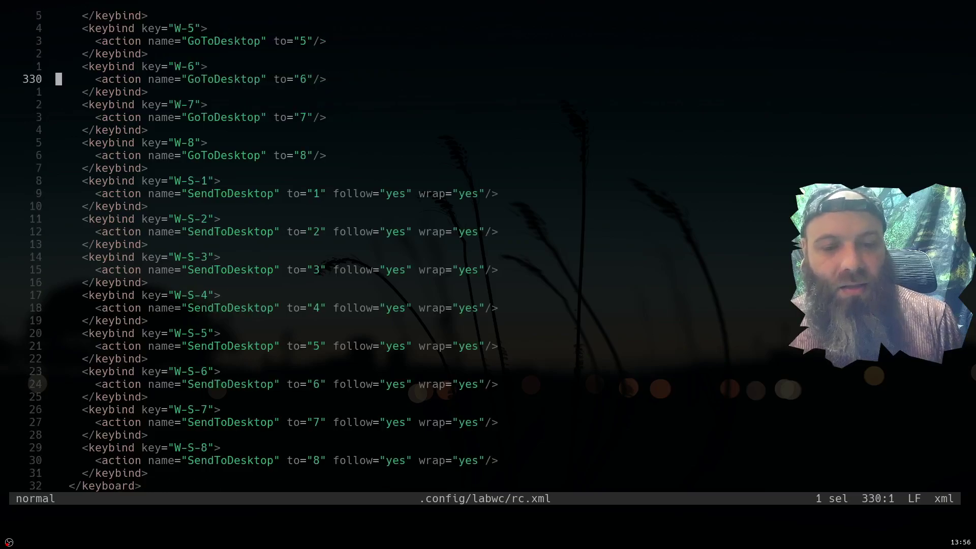
{"action": "left_click", "coordinate": [211, 269]}
{"action": "left_click", "coordinate": [336, 270]}
{"action": "left_click", "coordinate": [389, 269]}
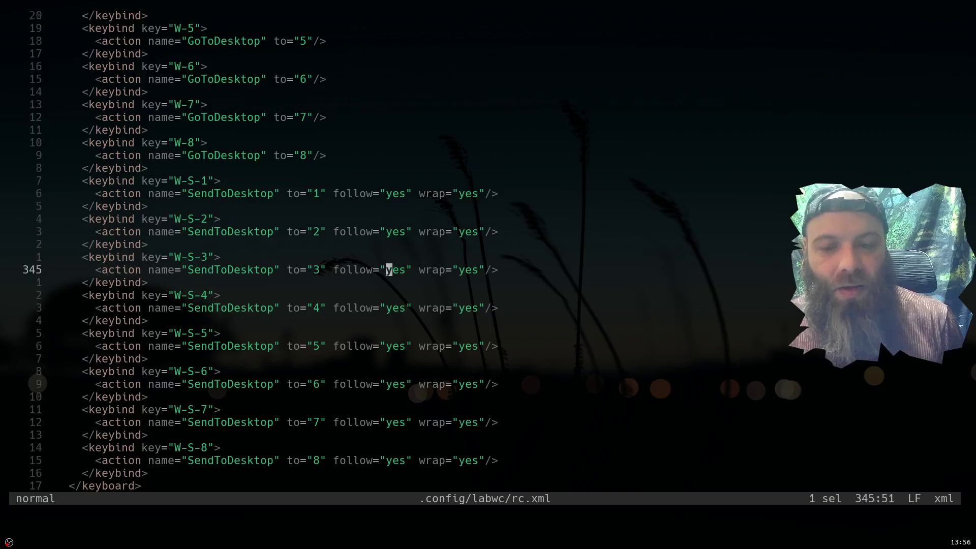
{"action": "left_click_drag", "start_coordinate": [389, 269], "coordinate": [152, 282]}
{"action": "left_click", "coordinate": [399, 270]}
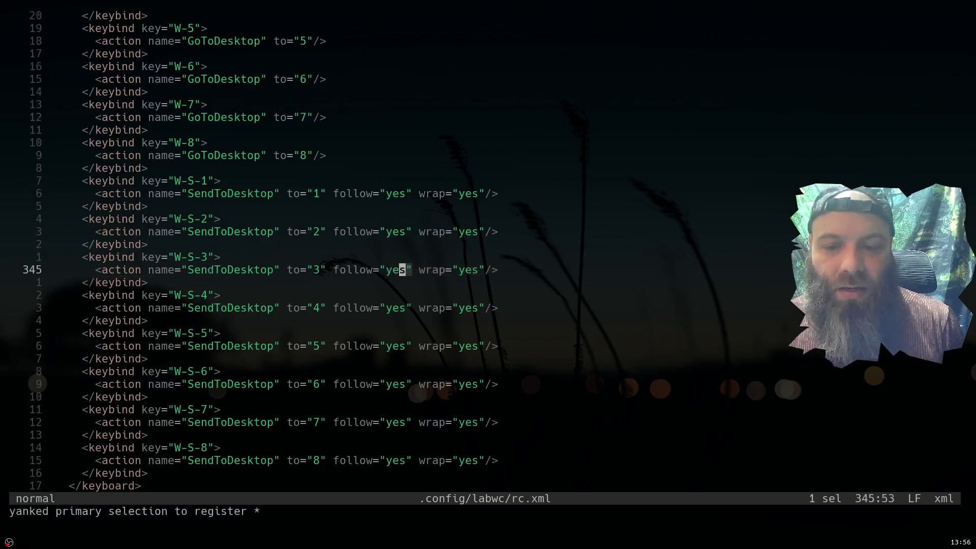
{"action": "left_click", "coordinate": [369, 270]}
{"action": "left_click", "coordinate": [396, 270]}
{"action": "left_click", "coordinate": [389, 269]}
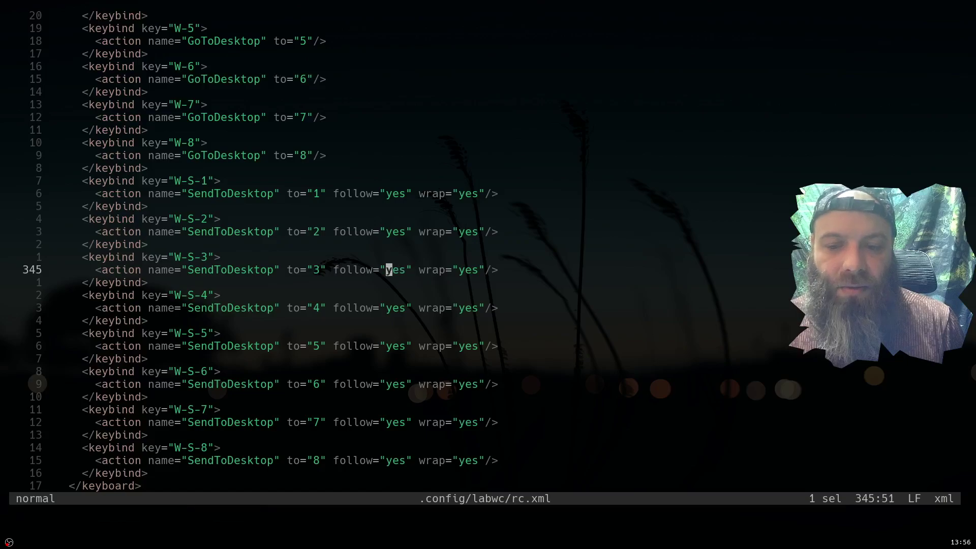
Step: Compare the wrap and follow options within the W-S-3 SendToDesktop action
{"action": "left_click_drag", "start_coordinate": [389, 270], "coordinate": [435, 269]}
{"action": "left_click", "coordinate": [459, 269]}
{"action": "left_click", "coordinate": [471, 270]}
{"action": "left_click", "coordinate": [408, 270]}
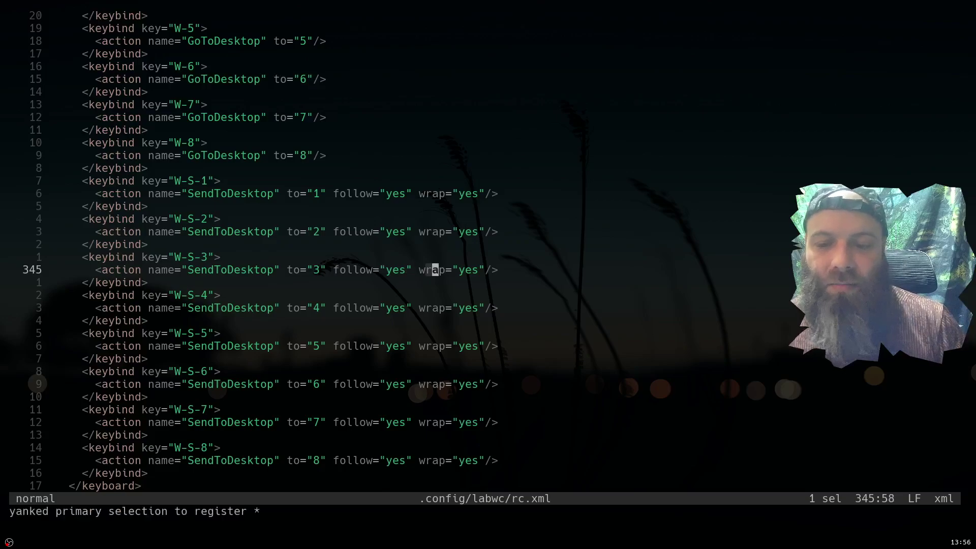
{"action": "left_click", "coordinate": [455, 270]}
{"action": "left_click", "coordinate": [461, 269]}
{"action": "left_click", "coordinate": [376, 269]}
{"action": "left_click_drag", "start_coordinate": [334, 270], "coordinate": [410, 269]}
{"action": "left_click", "coordinate": [369, 269]}
{"action": "left_click", "coordinate": [388, 269]}
{"action": "left_click", "coordinate": [396, 270]}
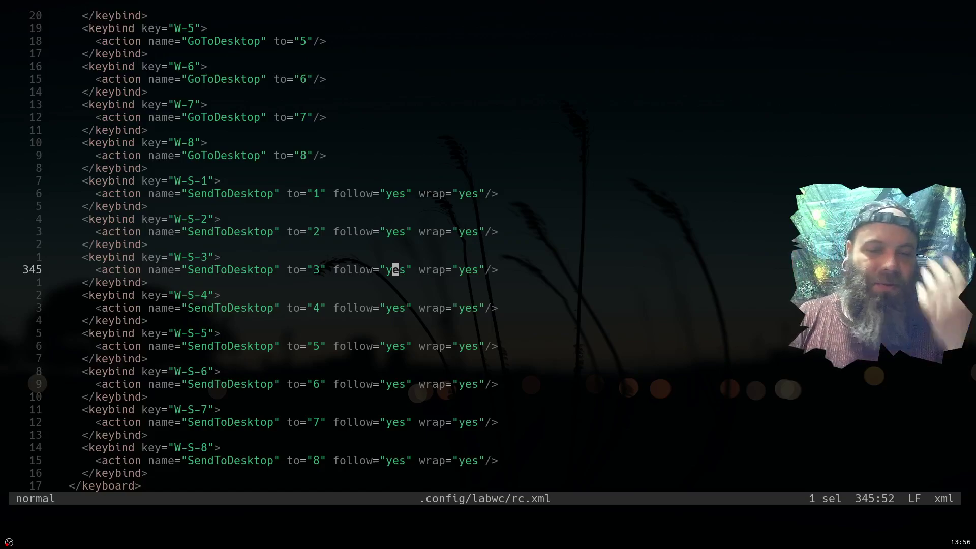
Step: Examine the mouse section of rc.xml, from the Frame context through the Client and Root contexts
{"action": "scroll", "coordinate": [488, 249], "scroll_direction": "down", "scroll_amount": 3}
{"action": "scroll", "coordinate": [487, 249], "scroll_direction": "down", "scroll_amount": 3}
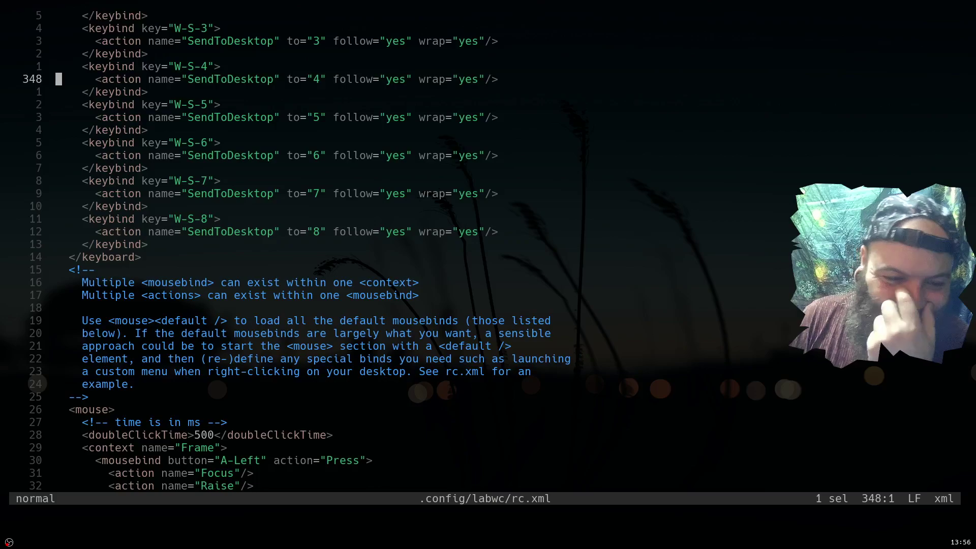
{"action": "key", "text": "j"}
{"action": "key", "text": "j"}
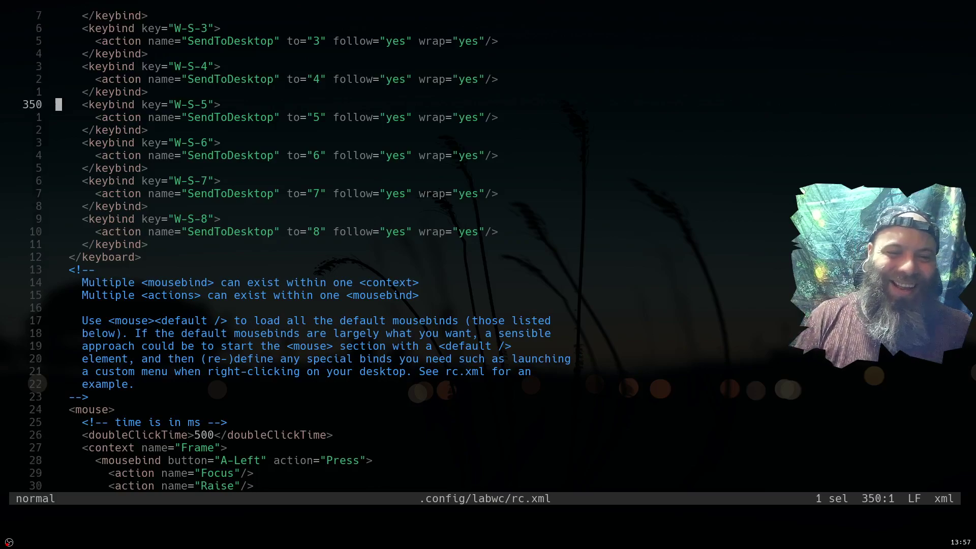
{"action": "scroll", "coordinate": [488, 249], "scroll_direction": "down", "scroll_amount": 20}
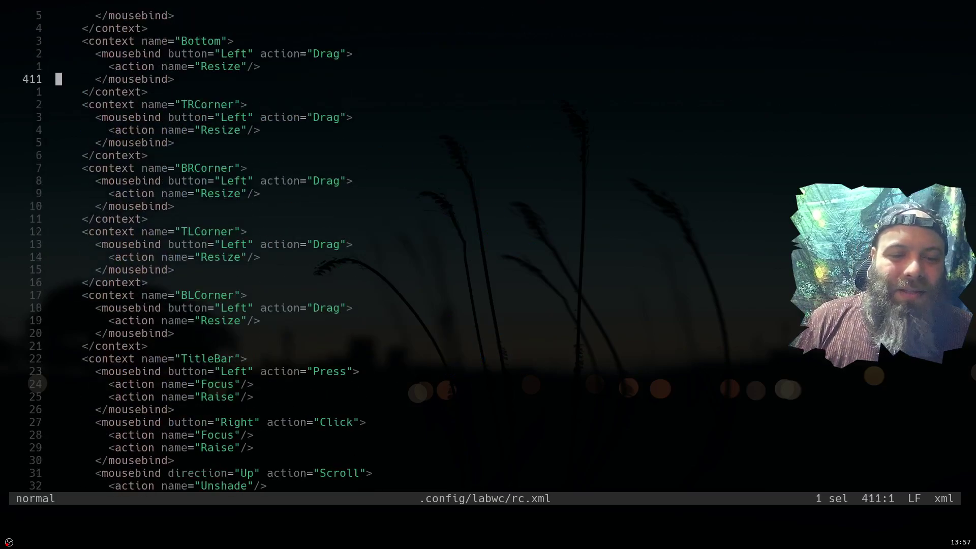
{"action": "scroll", "coordinate": [488, 249], "scroll_direction": "down", "scroll_amount": 20}
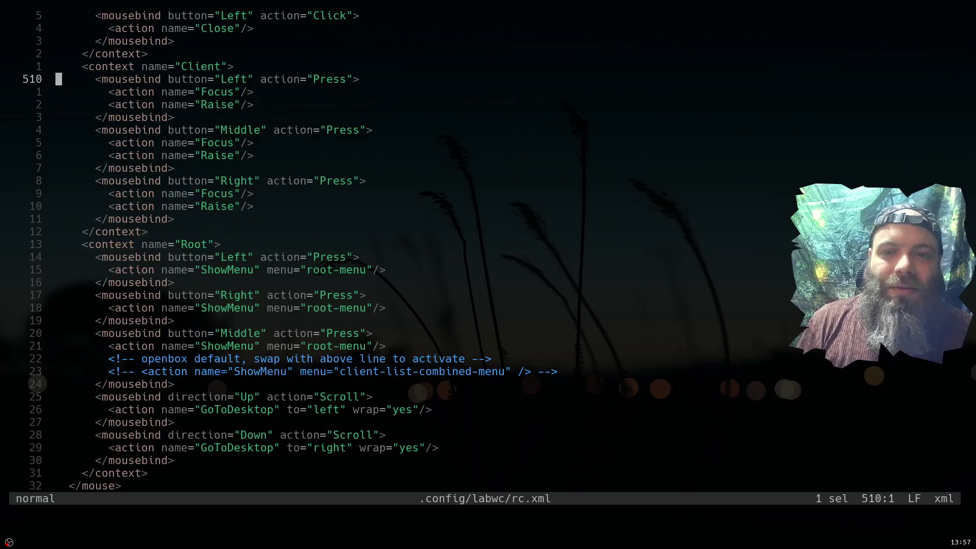
Step: Examine the touch, tablet and tabletTool sections, including the tablet area and button mappings
{"action": "scroll", "coordinate": [355, 249], "scroll_direction": "down", "scroll_amount": 9}
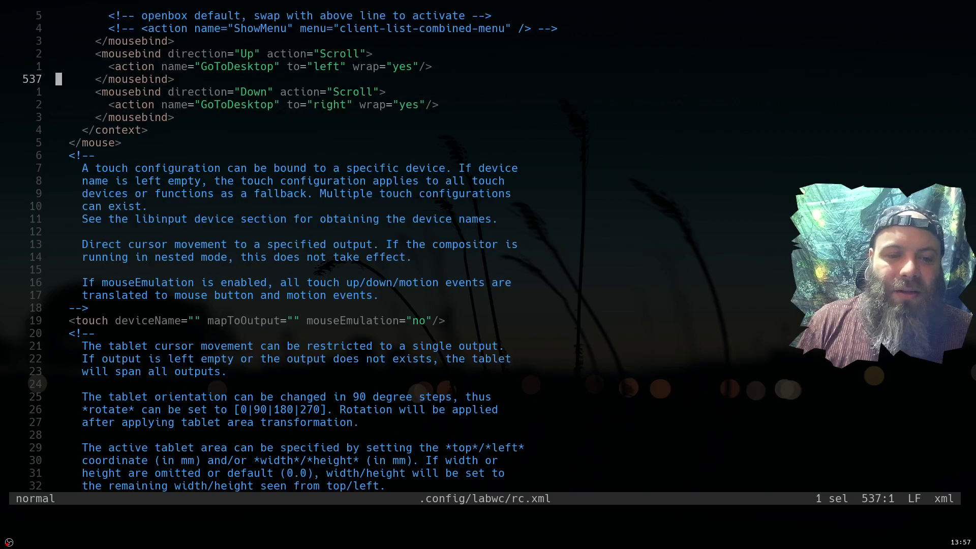
{"action": "scroll", "coordinate": [356, 249], "scroll_direction": "down", "scroll_amount": 6}
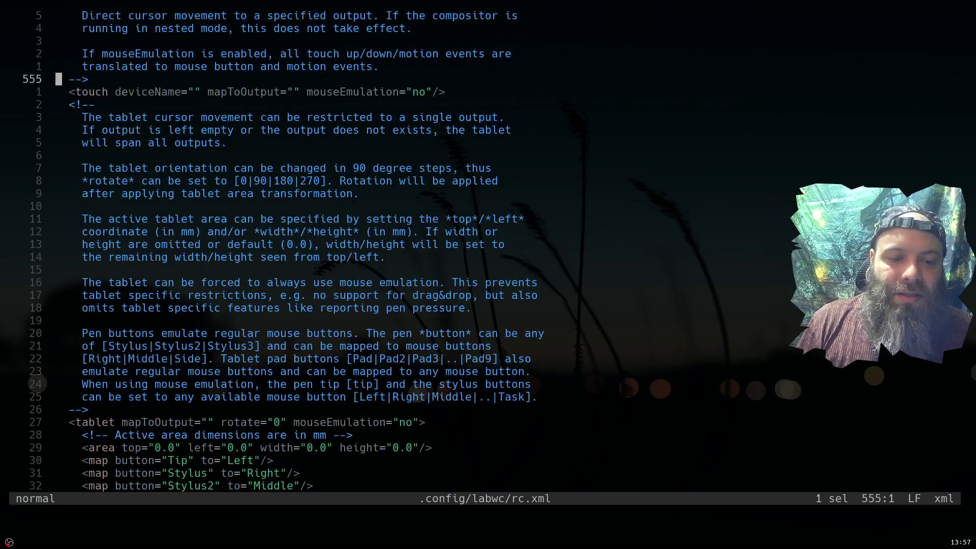
{"action": "scroll", "coordinate": [356, 249], "scroll_direction": "down", "scroll_amount": 6}
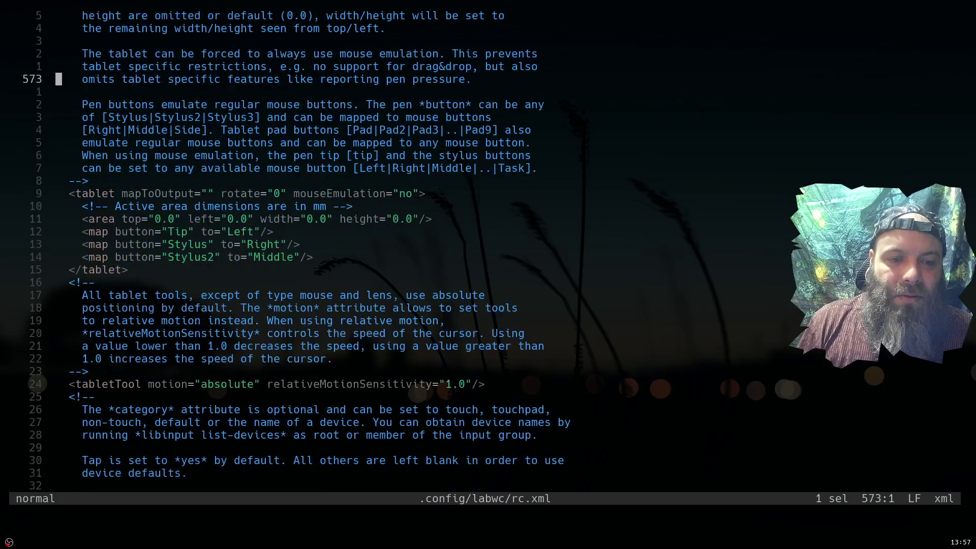
{"action": "left_click", "coordinate": [58, 193]}
{"action": "left_click", "coordinate": [262, 194]}
{"action": "left_click", "coordinate": [137, 244]}
{"action": "left_click_drag", "start_coordinate": [117, 205], "coordinate": [137, 231]}
{"action": "left_click_drag", "start_coordinate": [81, 244], "coordinate": [300, 244]}
{"action": "left_click", "coordinate": [84, 257]}
{"action": "left_click_drag", "start_coordinate": [71, 257], "coordinate": [217, 308]}
{"action": "scroll", "coordinate": [356, 249], "scroll_direction": "down", "scroll_amount": 6}
{"action": "left_click", "coordinate": [118, 155]}
{"action": "left_click", "coordinate": [382, 155]}
Step: Examine the libinput device settings and the commented Window Rules section with its windowRule examples
{"action": "scroll", "coordinate": [217, 308], "scroll_direction": "down", "scroll_amount": 9}
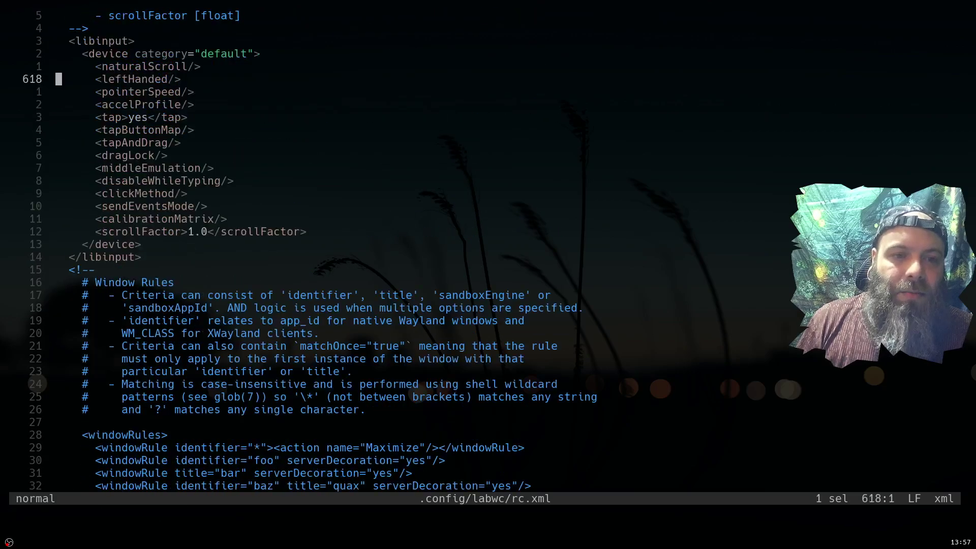
{"action": "scroll", "coordinate": [356, 249], "scroll_direction": "down", "scroll_amount": 15}
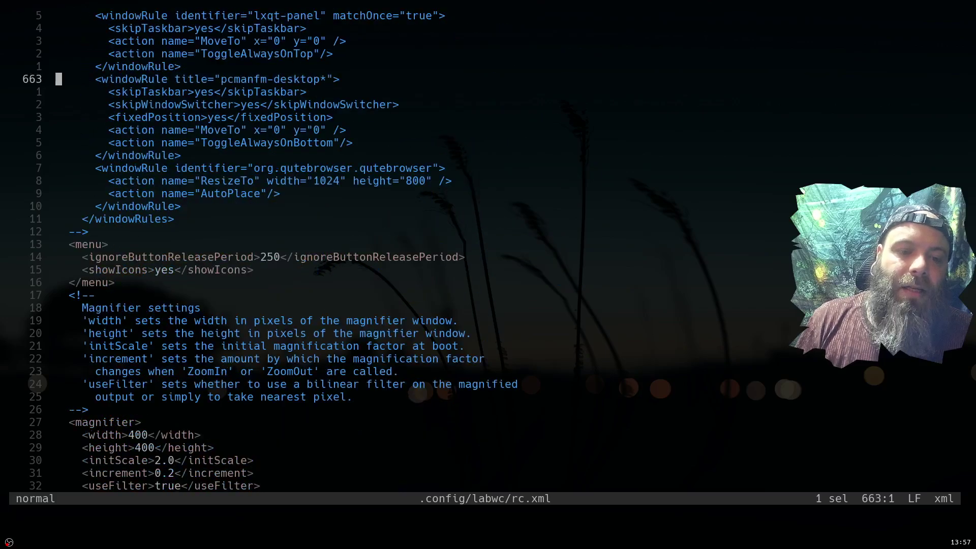
{"action": "scroll", "coordinate": [355, 249], "scroll_direction": "up", "scroll_amount": 6}
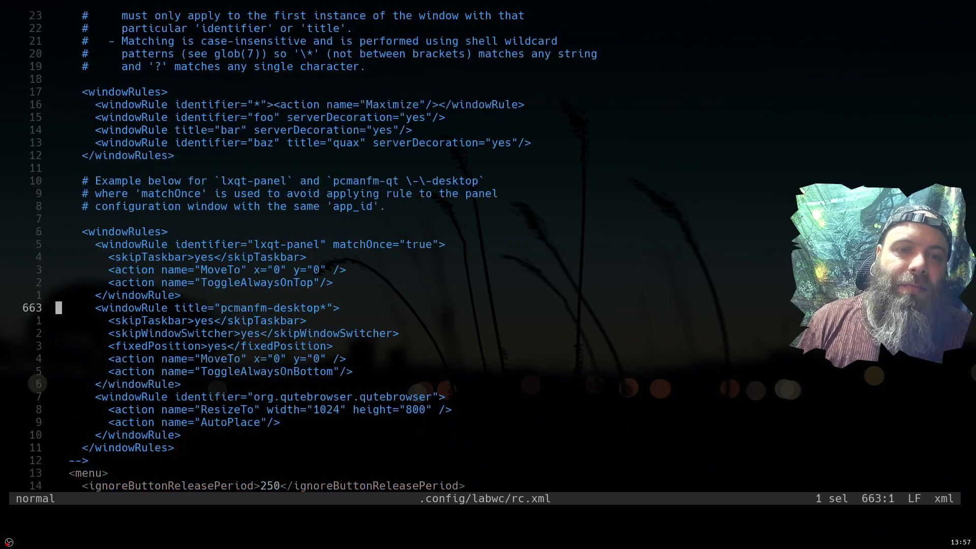
{"action": "scroll", "coordinate": [37, 384], "scroll_direction": "up", "scroll_amount": 3}
{"action": "left_click", "coordinate": [217, 168]}
{"action": "key", "text": "k"}
{"action": "key", "text": "k"}
{"action": "key", "text": "k"}
{"action": "scroll", "coordinate": [37, 384], "scroll_direction": "up", "scroll_amount": 3}
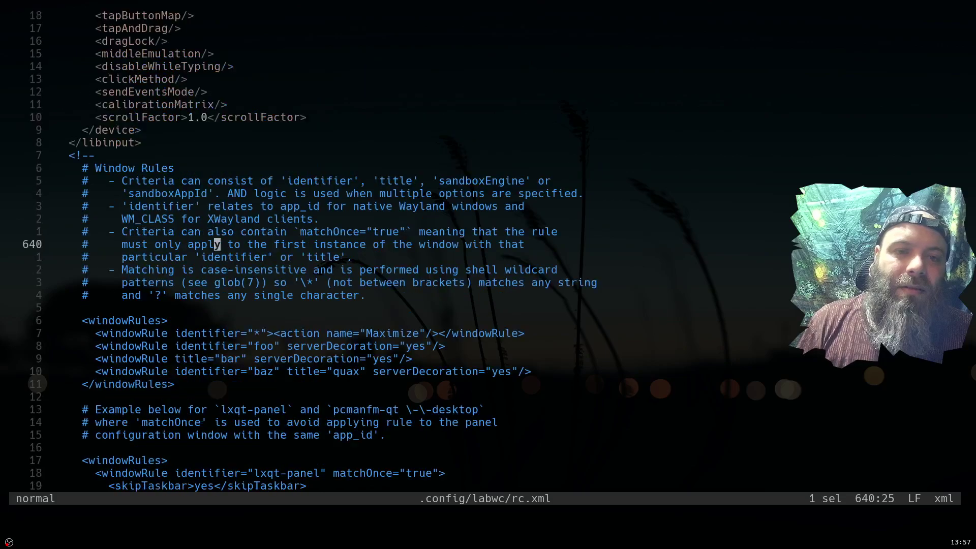
{"action": "scroll", "coordinate": [37, 384], "scroll_direction": "down", "scroll_amount": 3}
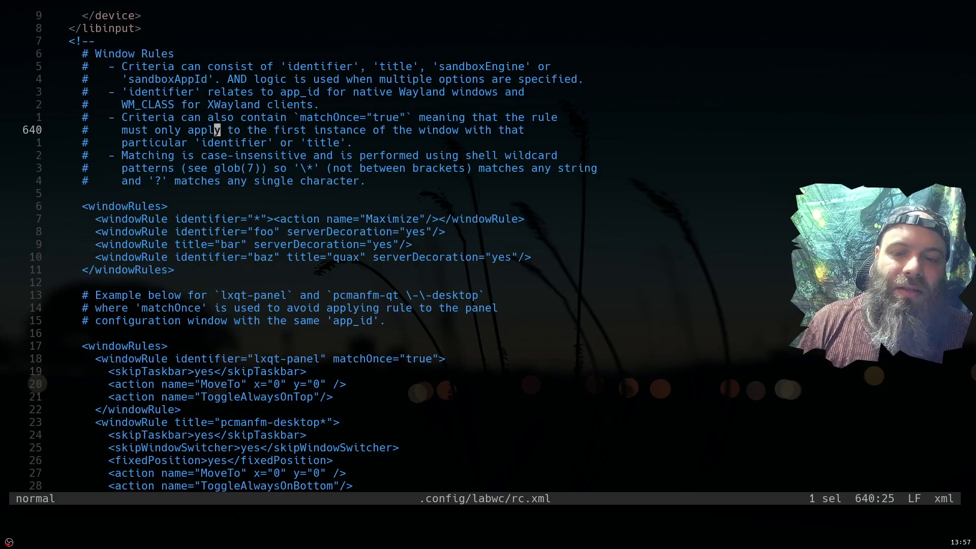
{"action": "left_click", "coordinate": [460, 219]}
{"action": "left_click", "coordinate": [124, 231]}
{"action": "scroll", "coordinate": [305, 254], "scroll_direction": "down", "scroll_amount": 6}
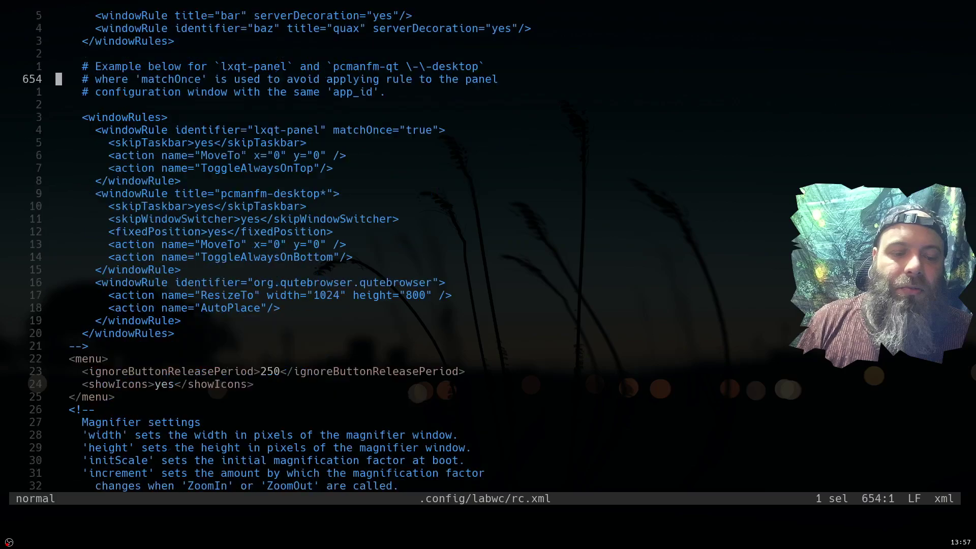
Step: Review the menu and magnifier settings at the end of rc.xml and close the editor window
{"action": "scroll", "coordinate": [37, 383], "scroll_direction": "down", "scroll_amount": 3}
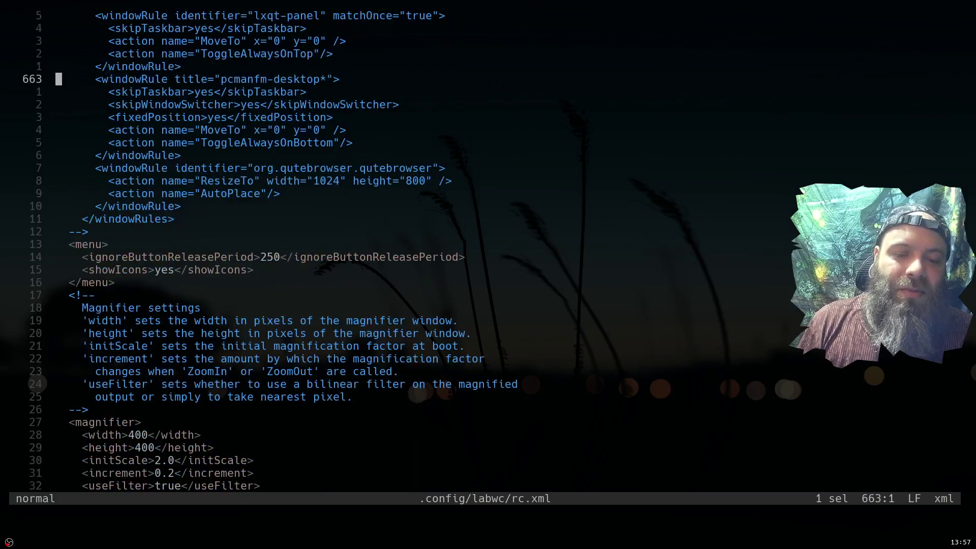
{"action": "scroll", "coordinate": [37, 384], "scroll_direction": "down", "scroll_amount": 3}
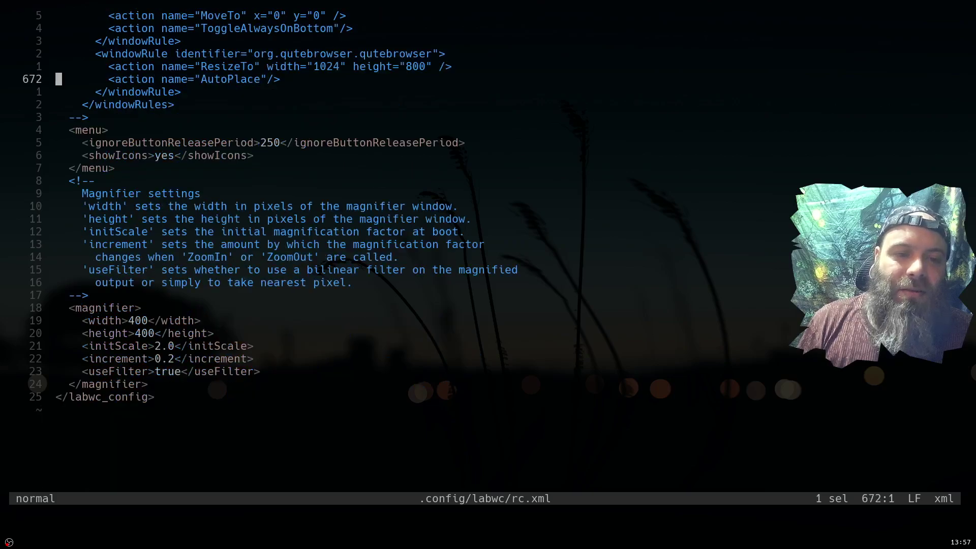
{"action": "key", "text": "alt+F4"}
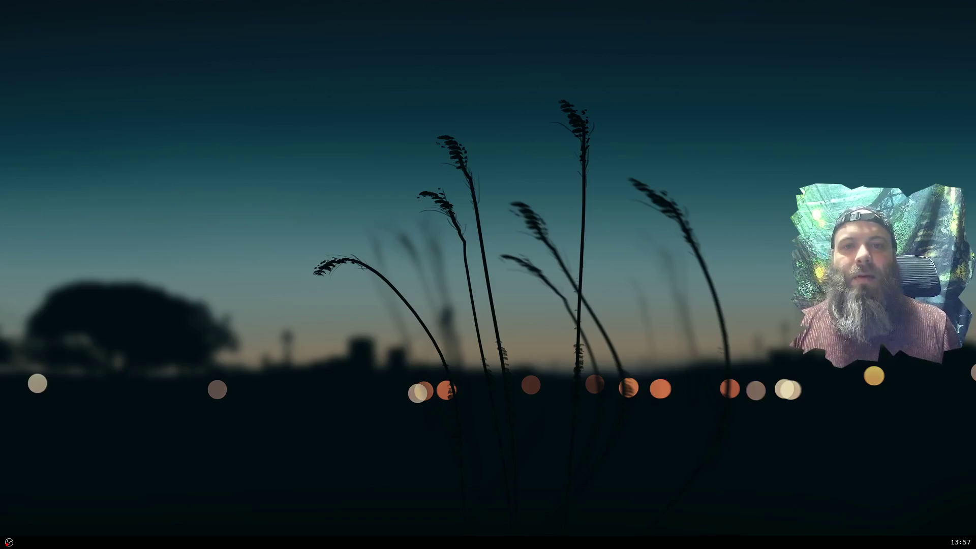
Step: Show the root menu on the empty desktop twice, browsing its application entries, and dismiss it each time
{"action": "key", "text": "super+space"}
{"action": "key", "text": "Down"}
{"action": "key", "text": "Down"}
{"action": "key", "text": "Down"}
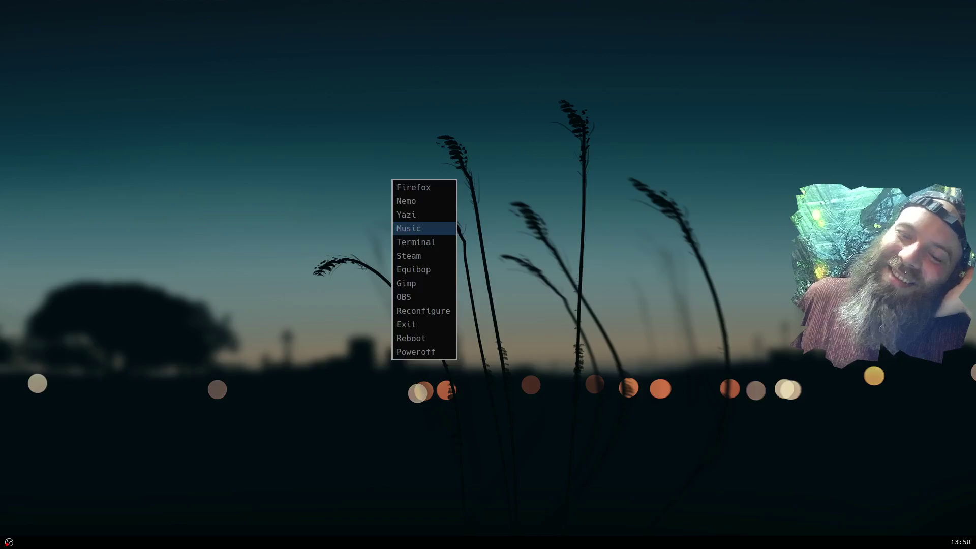
{"action": "key", "text": "Down"}
{"action": "key", "text": "Return"}
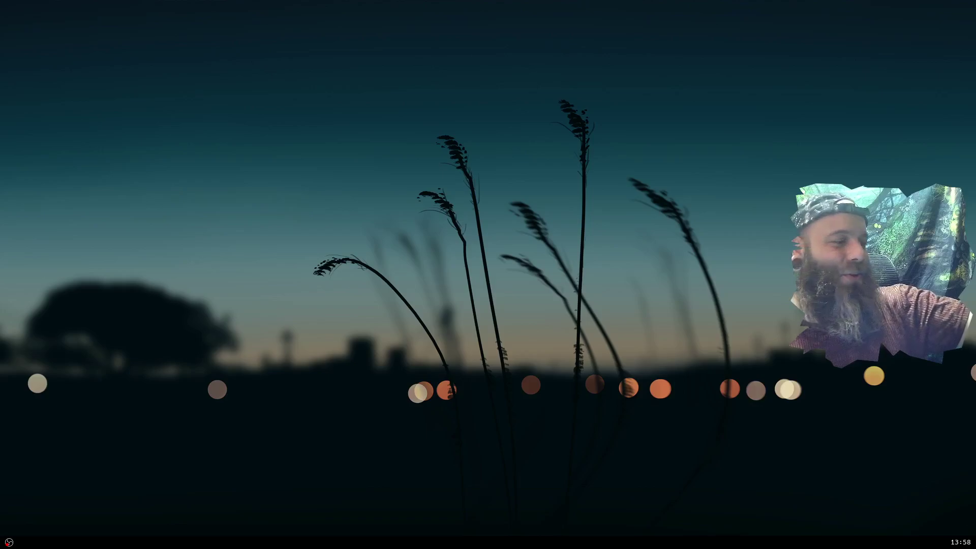
{"action": "right_click", "coordinate": [417, 306]}
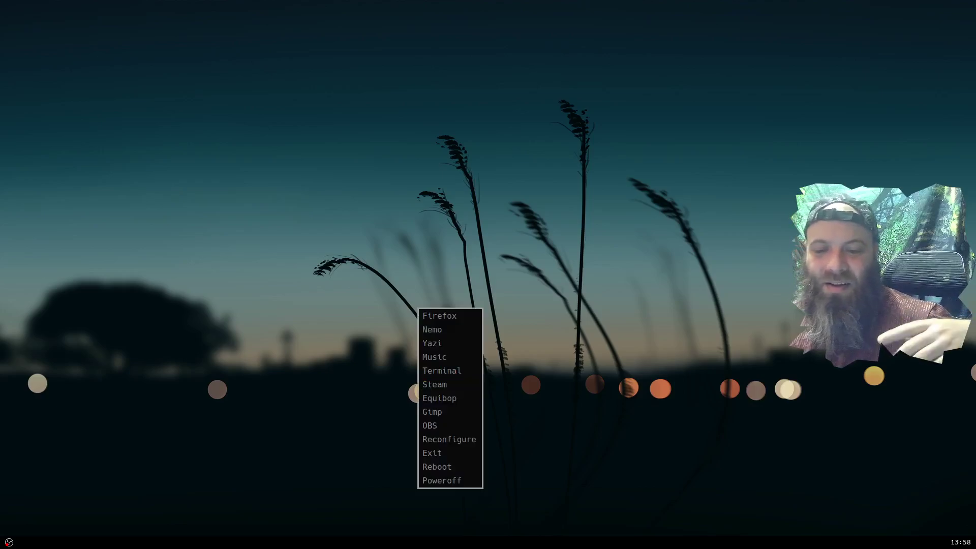
{"action": "key", "text": "Escape"}
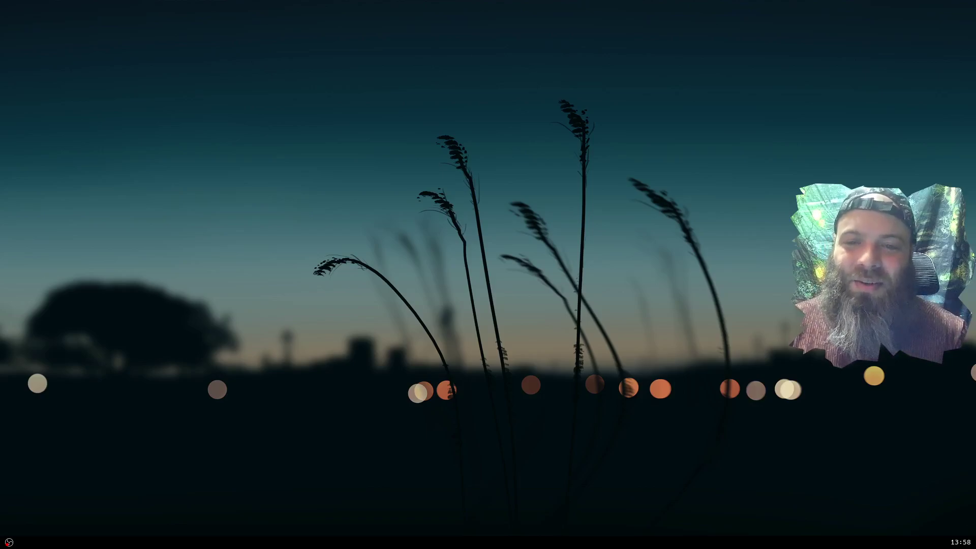
Step: Reopen the root menu and move back and forth through its upper entries before closing it
{"action": "key", "text": "super+space"}
{"action": "key", "text": "Down"}
{"action": "key", "text": "Down"}
{"action": "key", "text": "Down"}
{"action": "key", "text": "Down"}
{"action": "key", "text": "Down"}
{"action": "key", "text": "Up"}
{"action": "key", "text": "Up"}
{"action": "key", "text": "Up"}
{"action": "key", "text": "Down"}
{"action": "key", "text": "Return"}
{"action": "key", "text": "Escape"}
Step: Browse the root menu down to the session entries and run Reconfigure
{"action": "key", "text": "super+space"}
{"action": "key", "text": "Down"}
{"action": "key", "text": "Down"}
{"action": "key", "text": "Down"}
{"action": "key", "text": "Down"}
{"action": "key", "text": "Down"}
{"action": "key", "text": "Down"}
{"action": "key", "text": "Down"}
{"action": "key", "text": "Up"}
{"action": "key", "text": "Up"}
{"action": "key", "text": "Up"}
{"action": "key", "text": "Down"}
{"action": "key", "text": "Down"}
{"action": "key", "text": "Down"}
{"action": "key", "text": "Down"}
{"action": "key", "text": "Up"}
{"action": "key", "text": "Down"}
{"action": "key", "text": "Down"}
{"action": "key", "text": "Down"}
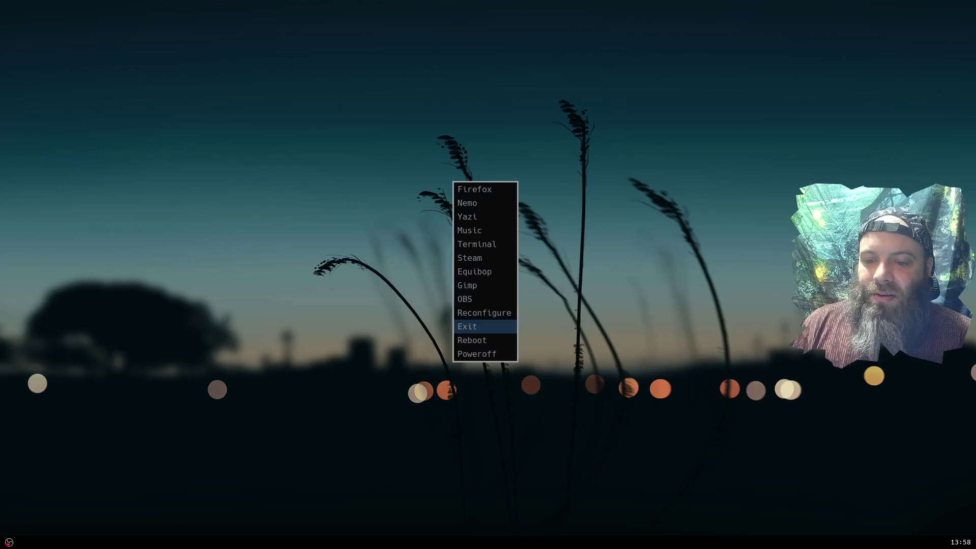
{"action": "key", "text": "Up"}
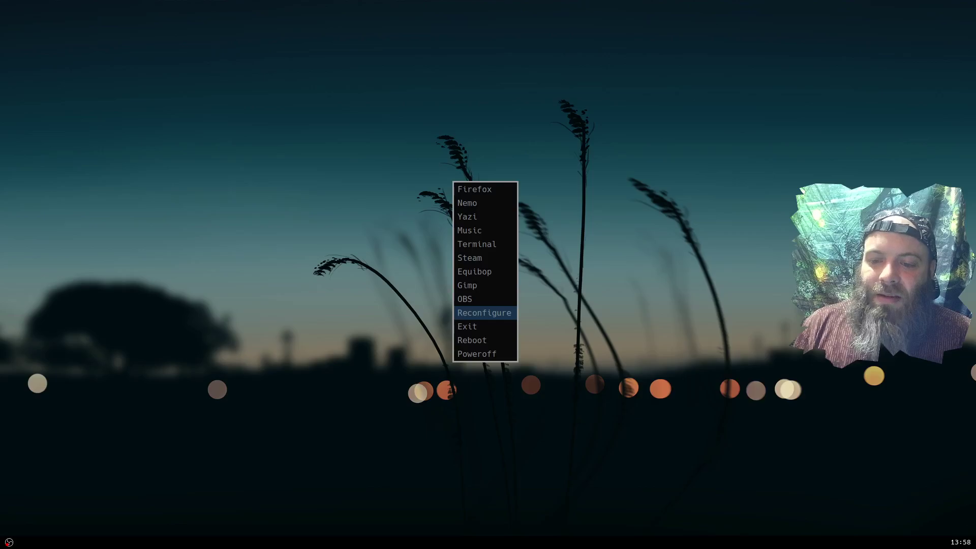
{"action": "key", "text": "Return"}
Step: Show the root menu twice, browse back and forth through its session entries around Reboot, and dismiss it each time
{"action": "key", "text": "super+space"}
{"action": "key", "text": "Escape"}
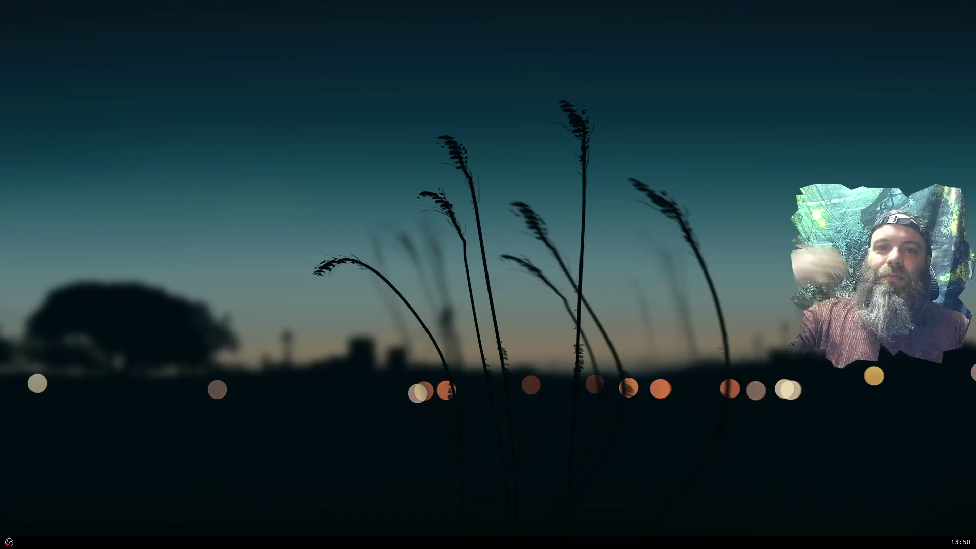
{"action": "key", "text": "super+space"}
{"action": "key", "text": "Up"}
{"action": "key", "text": "Up"}
{"action": "key", "text": "Up"}
{"action": "key", "text": "Down"}
{"action": "key", "text": "Down"}
{"action": "key", "text": "Up"}
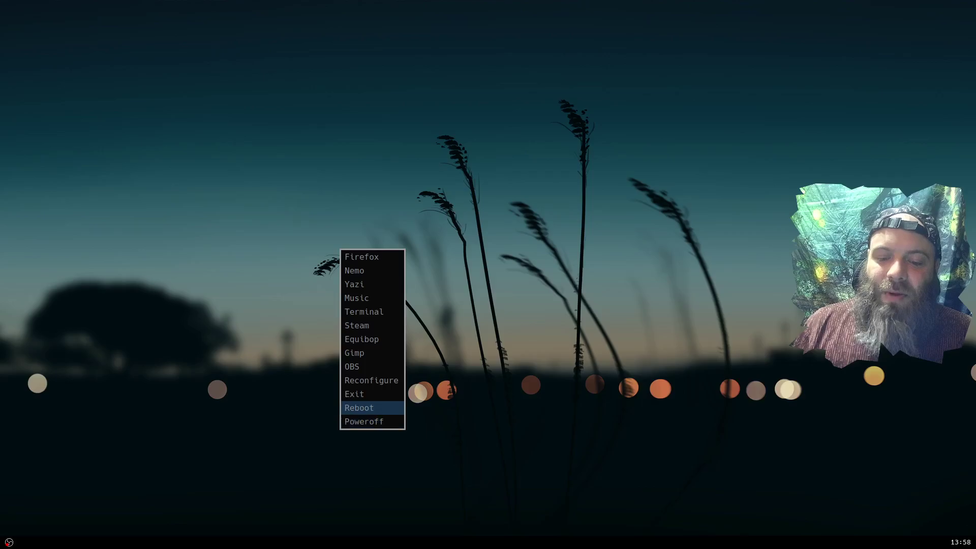
{"action": "key", "text": "Down"}
{"action": "key", "text": "Up"}
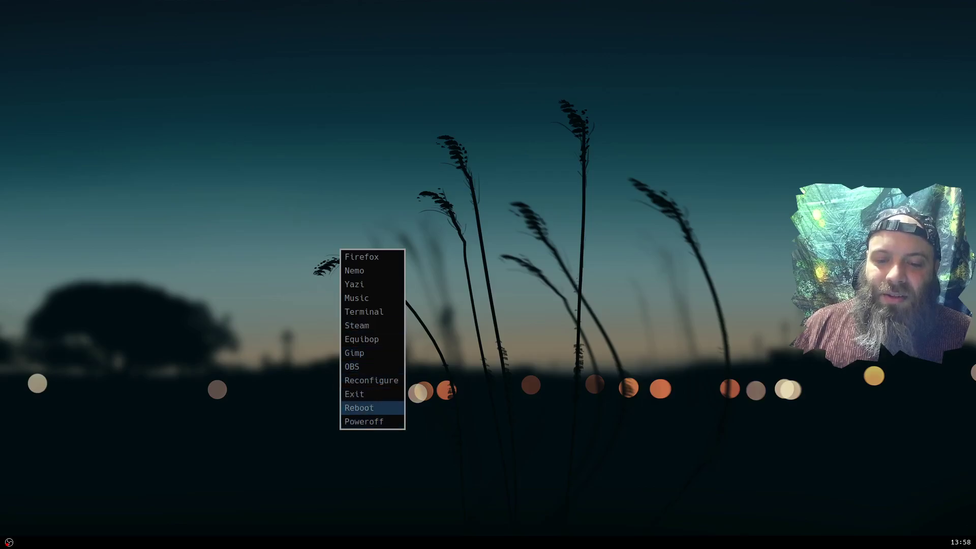
{"action": "key", "text": "Up"}
{"action": "key", "text": "Up"}
{"action": "key", "text": "Down"}
{"action": "key", "text": "Down"}
{"action": "key", "text": "Up"}
{"action": "key", "text": "Up"}
{"action": "key", "text": "Down"}
{"action": "key", "text": "Escape"}
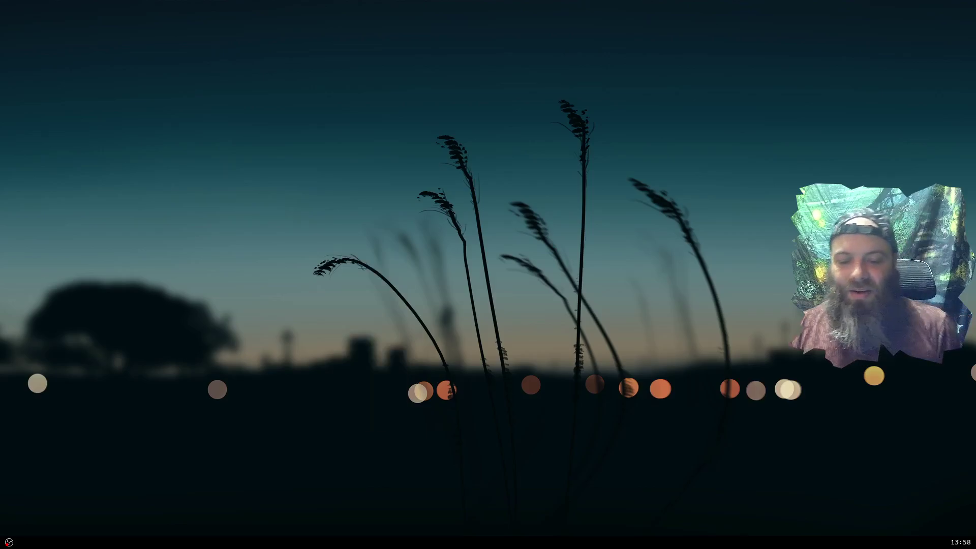
Step: Switch back through the workspaces to the one where rc.xml is open and close that editor window
{"action": "key", "text": "ctrl+alt+Left"}
{"action": "key", "text": "ctrl+alt+Left"}
{"action": "key", "text": "ctrl+alt+Left"}
{"action": "key", "text": "ctrl+alt+Left"}
{"action": "key", "text": "ctrl+alt+Left"}
{"action": "key", "text": "ctrl+alt+Left"}
{"action": "key", "text": "ctrl+alt+Left"}
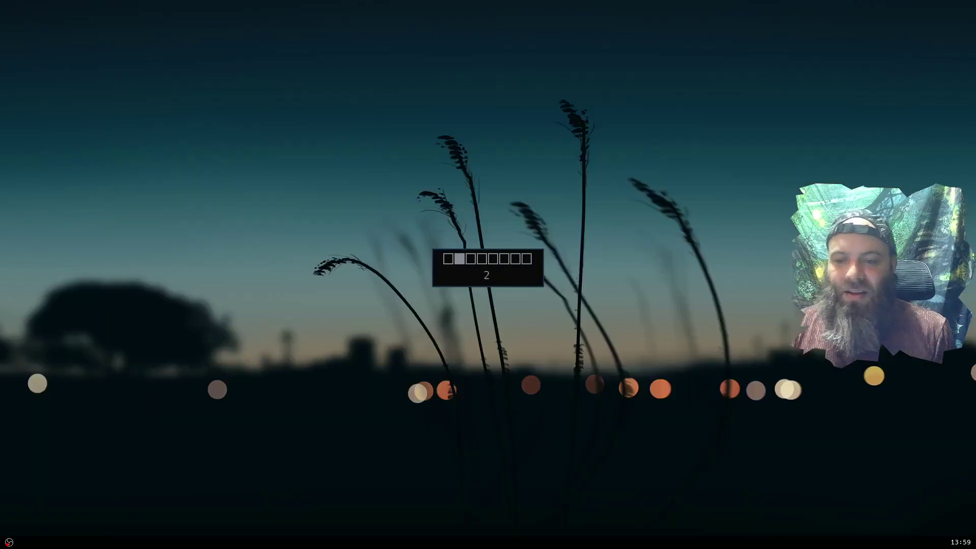
{"action": "key", "text": "ctrl+alt+Left"}
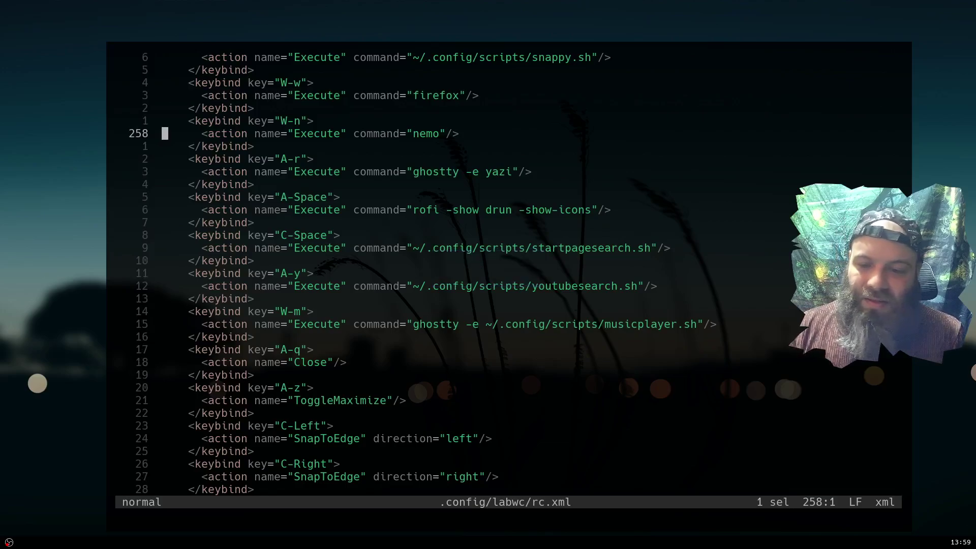
{"action": "key", "text": "ctrl+d"}
{"action": "key", "text": "ctrl+d"}
{"action": "key", "text": "alt+q"}
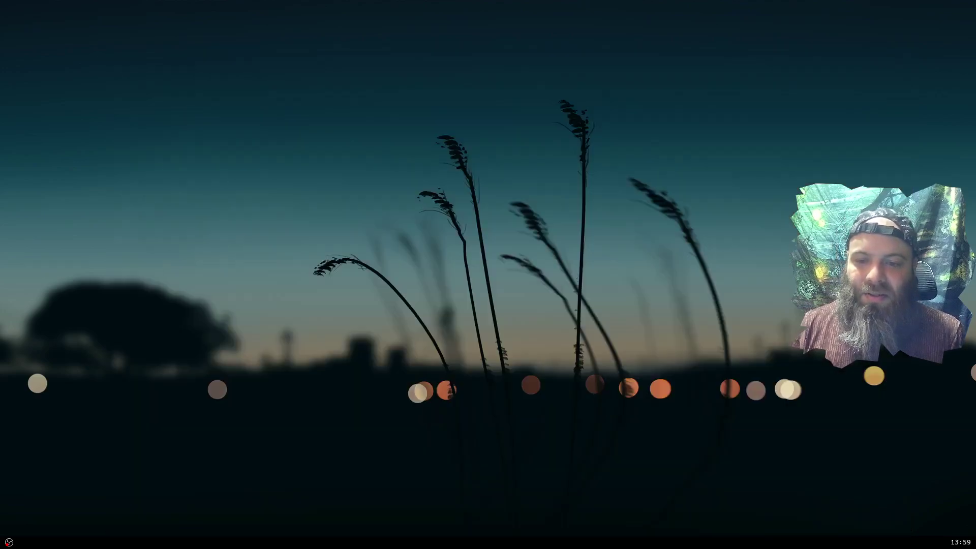
Step: Find the youtubesearch.sh editor on workspace 4, close it, and go back three workspaces
{"action": "key", "text": "ctrl+alt+Left"}
{"action": "key", "text": "ctrl+alt+Right"}
{"action": "key", "text": "ctrl+alt+Right"}
{"action": "key", "text": "ctrl+alt+Right"}
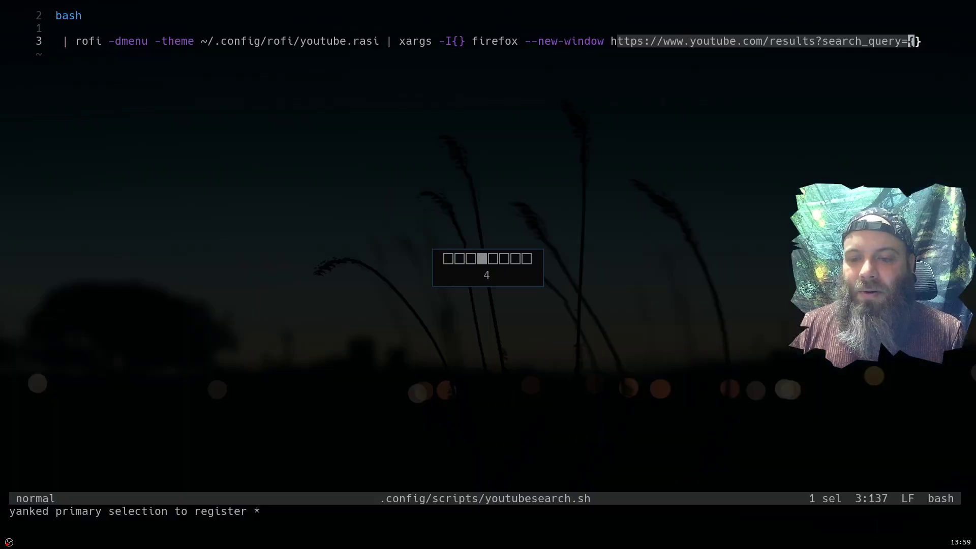
{"action": "key", "text": "alt+q"}
{"action": "key", "text": "ctrl+alt+Left"}
{"action": "key", "text": "ctrl+alt+Left"}
{"action": "key", "text": "ctrl+alt+Left"}
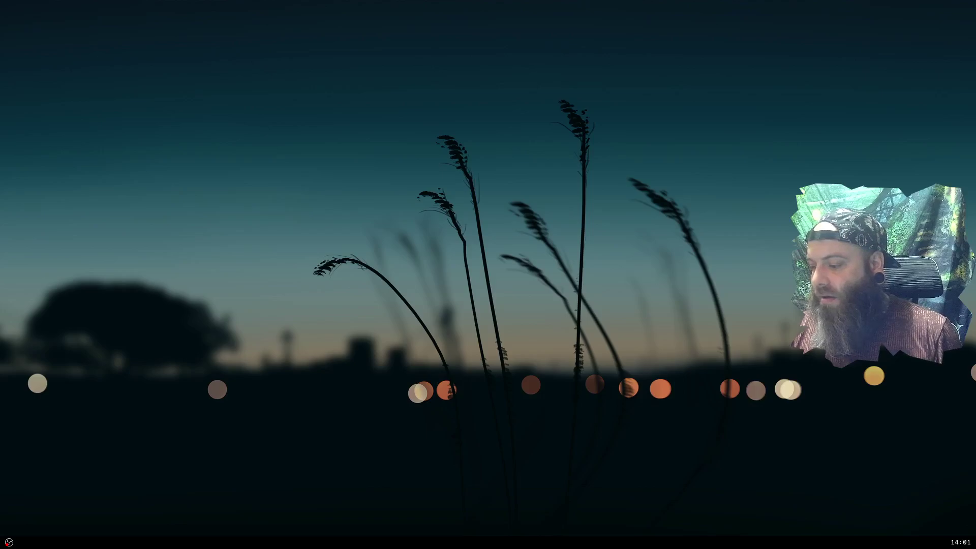
Step: Search the application launcher for "twe" to bring up Labwc Tweaks, clear the query and dismiss the launcher
{"action": "key", "text": "super+d"}
{"action": "type", "text": "twe"}
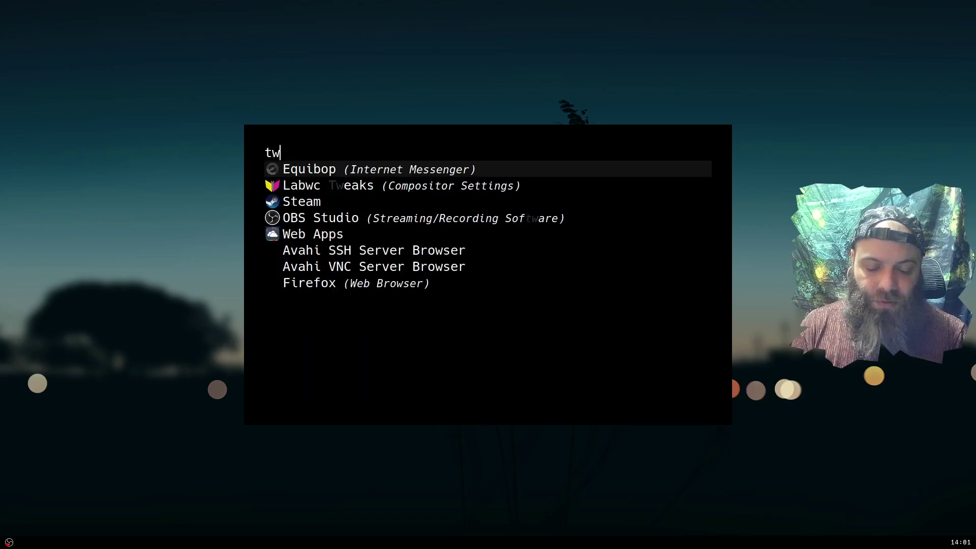
{"action": "key", "text": "BackSpace"}
{"action": "key", "text": "BackSpace"}
{"action": "key", "text": "BackSpace"}
{"action": "key", "text": "Escape"}
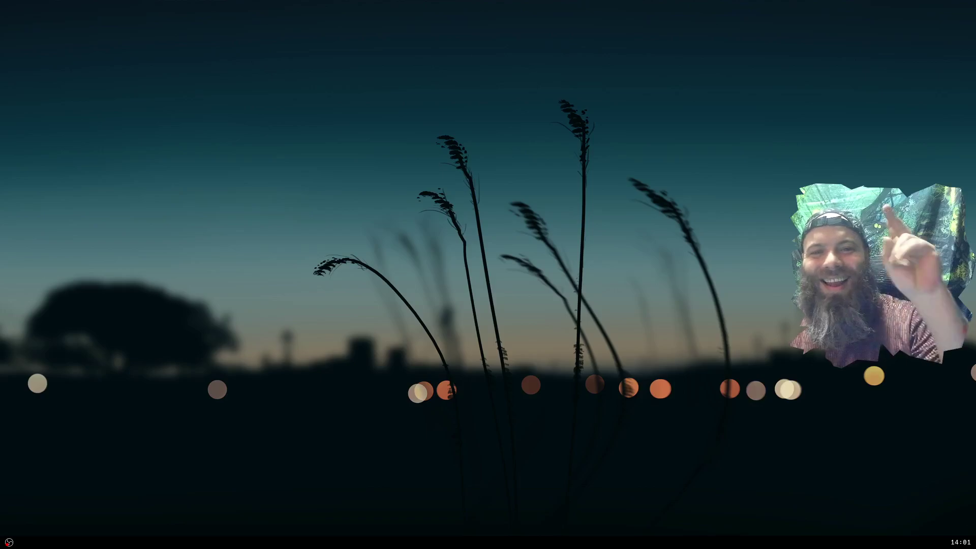
Step: Open the OBS context menu from the system tray
{"action": "right_click", "coordinate": [9, 542]}
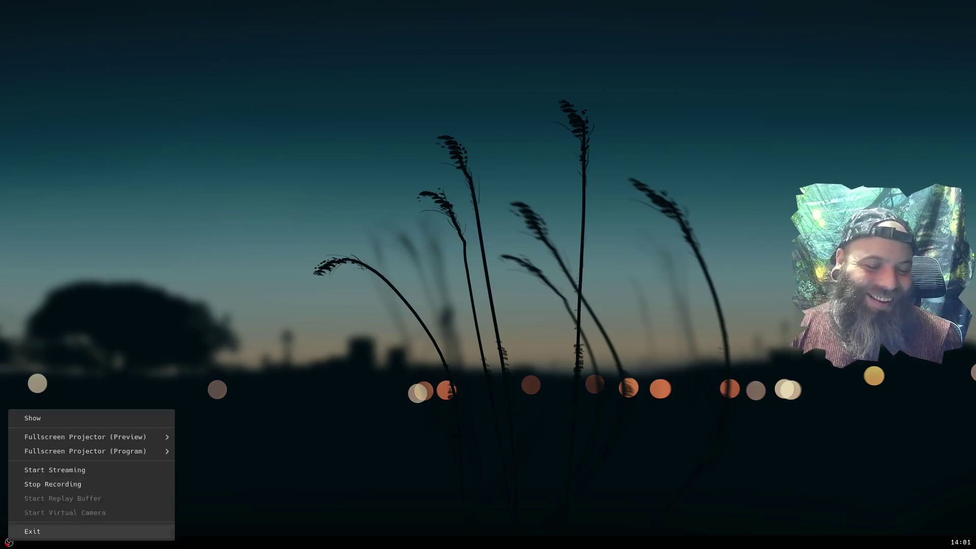